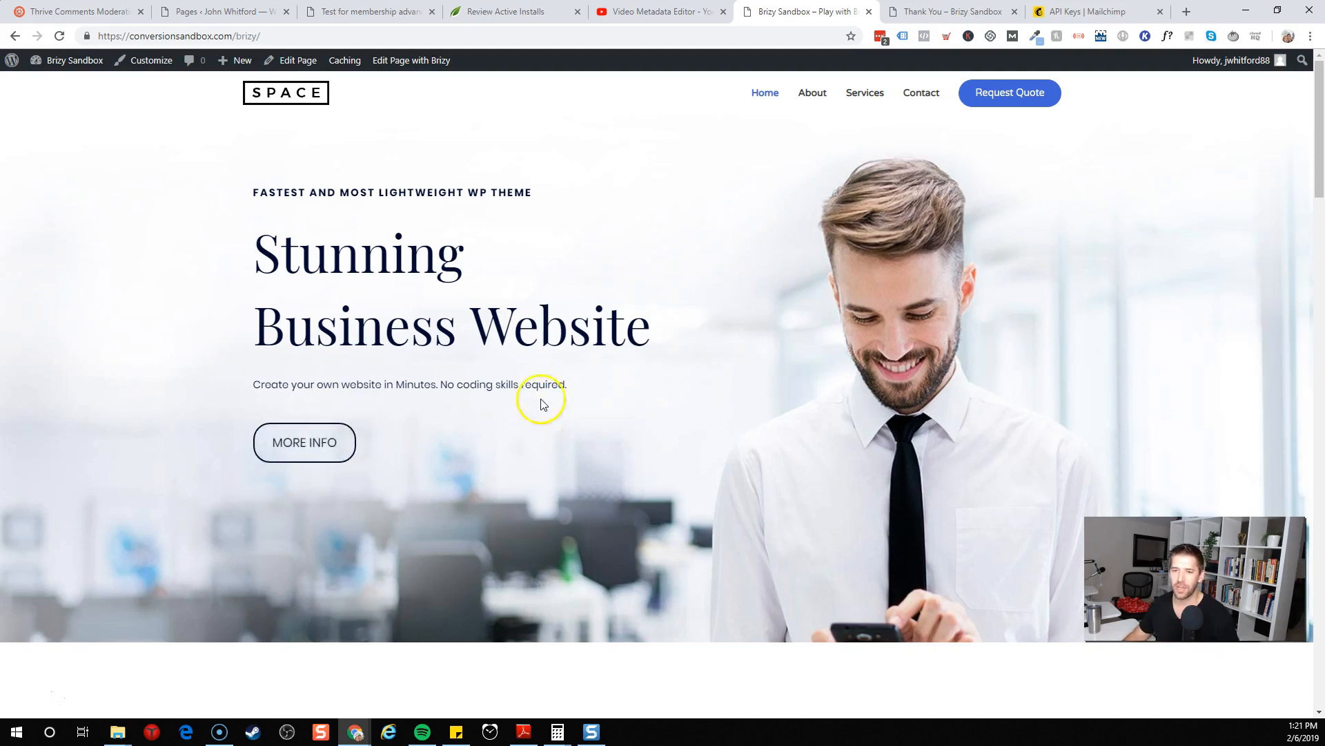
Open the homepage in the Brizy page editor
left_click(422, 64)
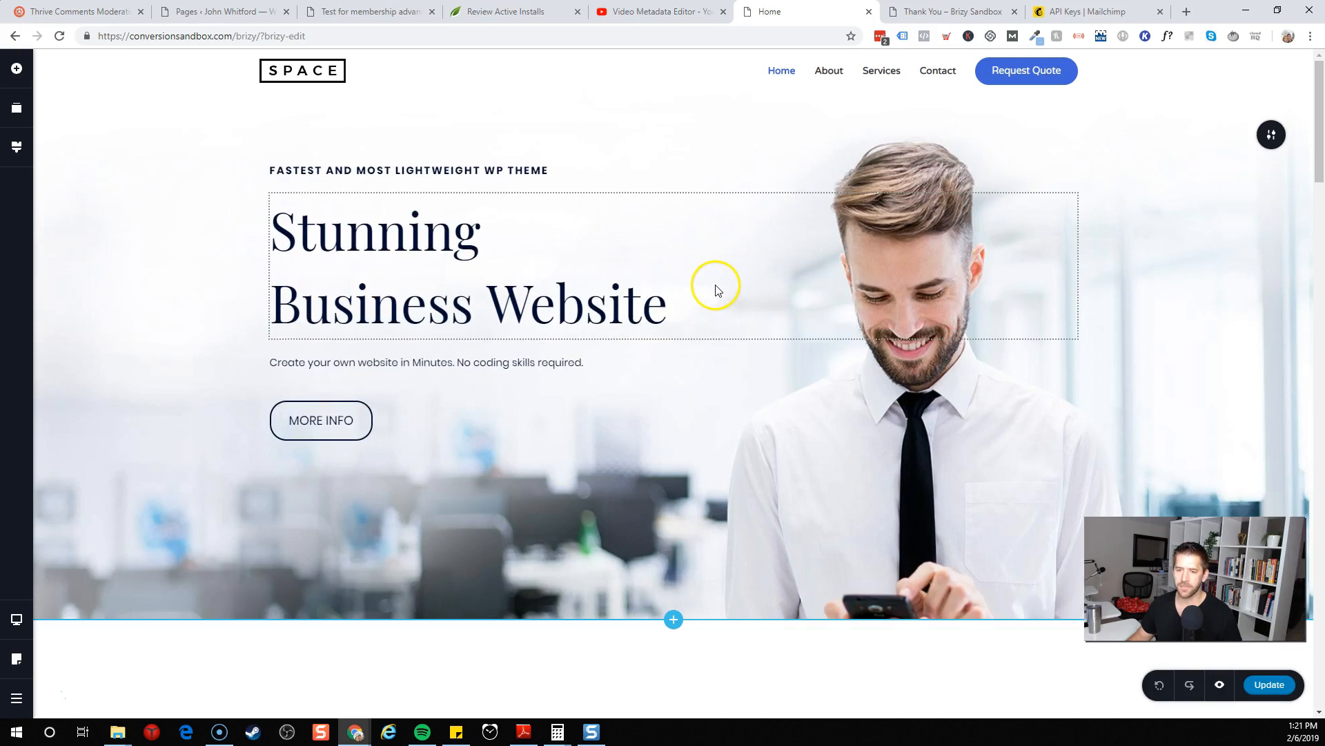
scroll(909, 293, "down", 10)
scroll(910, 293, "down", 15)
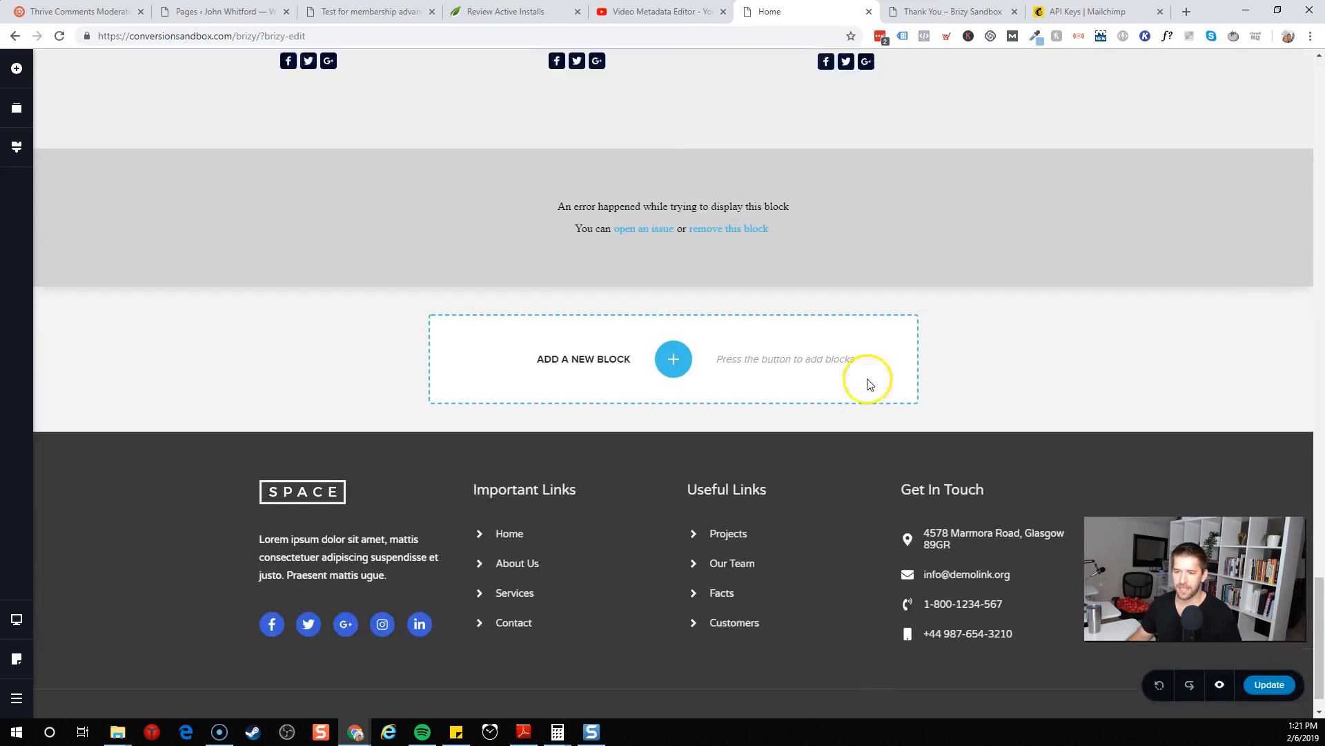
scroll(867, 390, "up", 20)
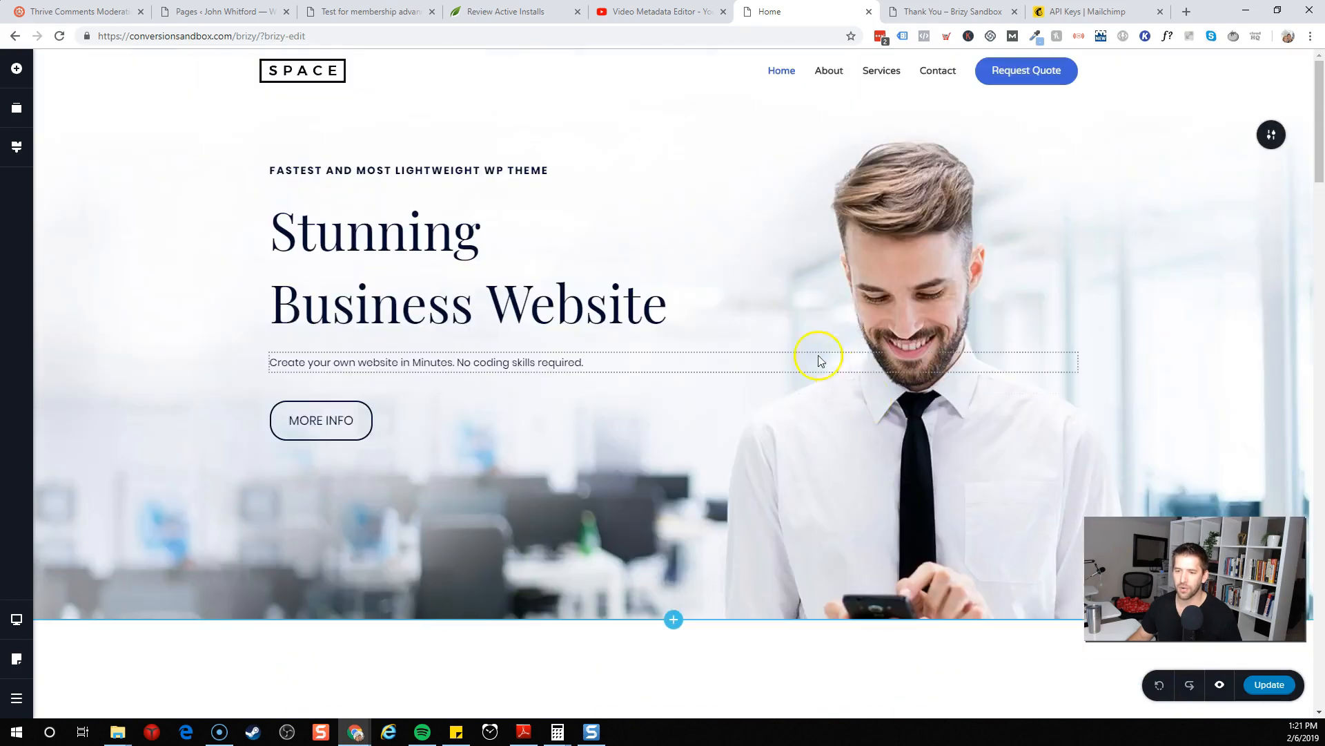
Open the MORE INFO button's link options and review the Anchor, URL and Popup choices
left_click(307, 414)
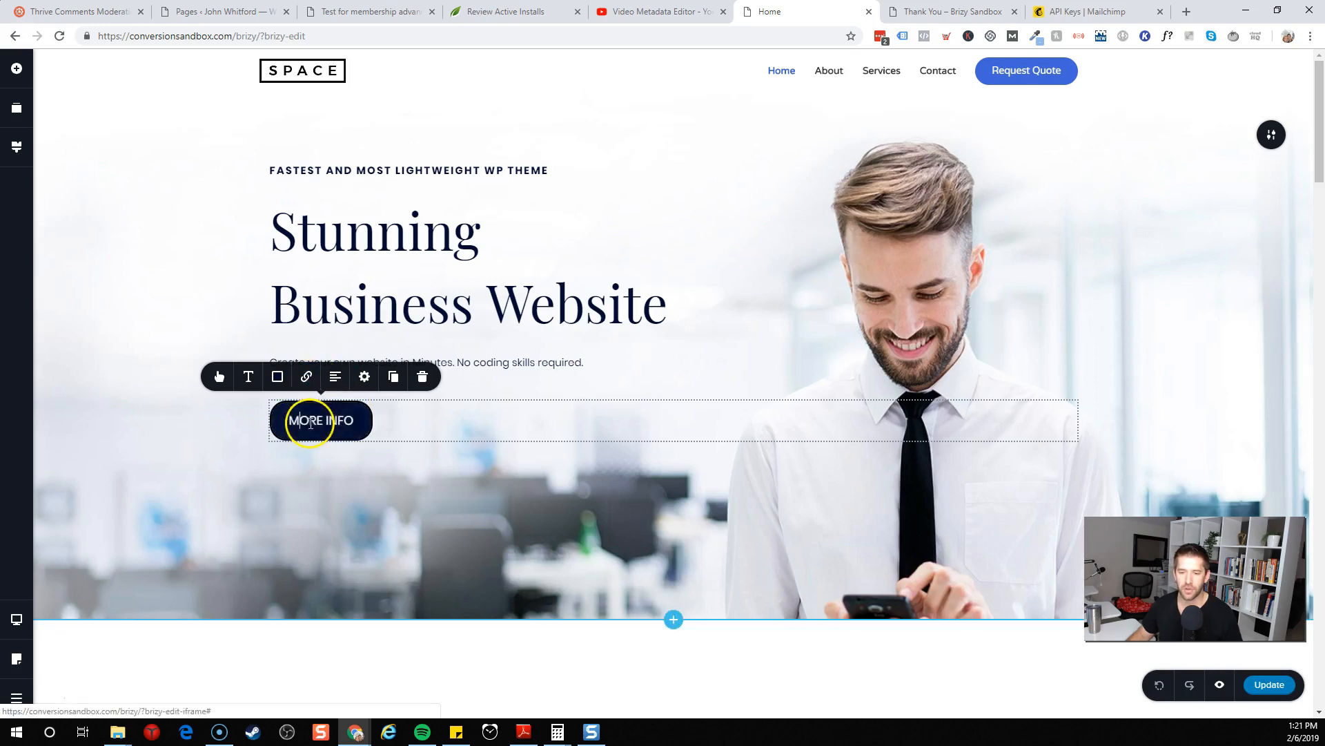
left_click(306, 378)
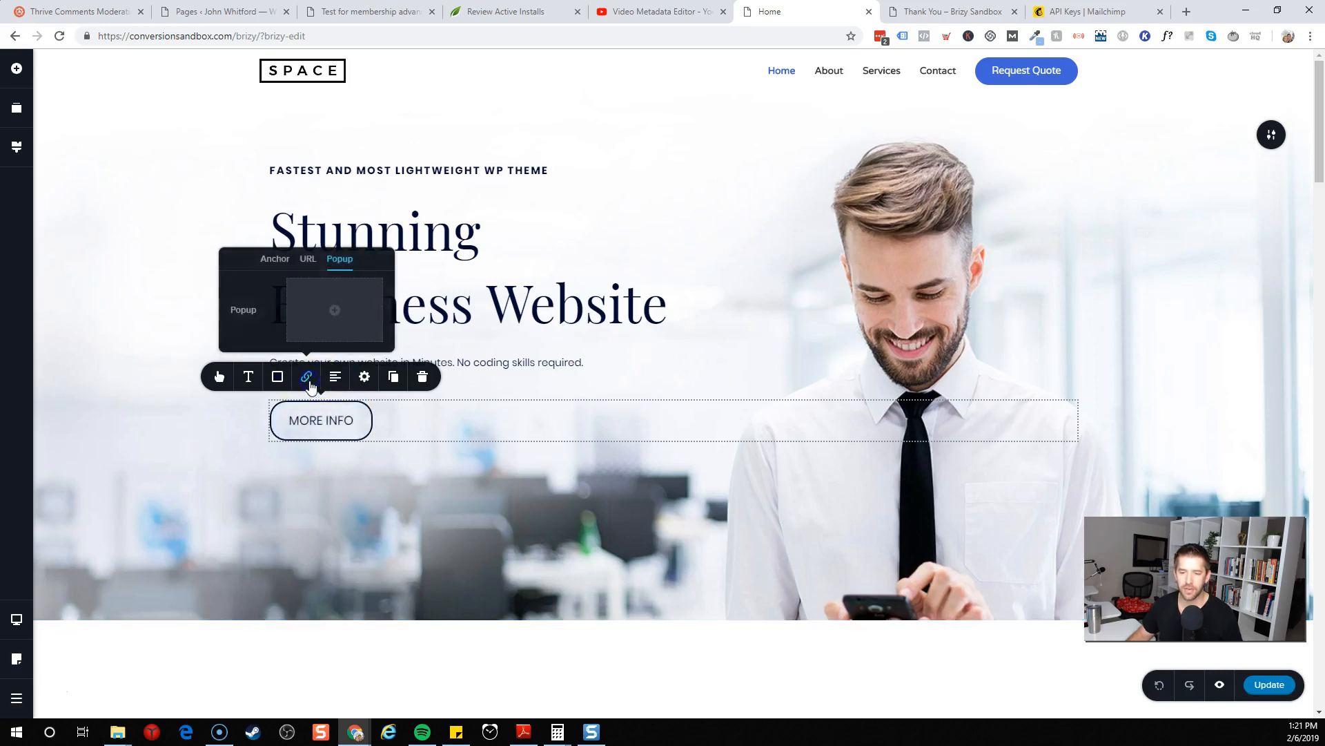
left_click(284, 260)
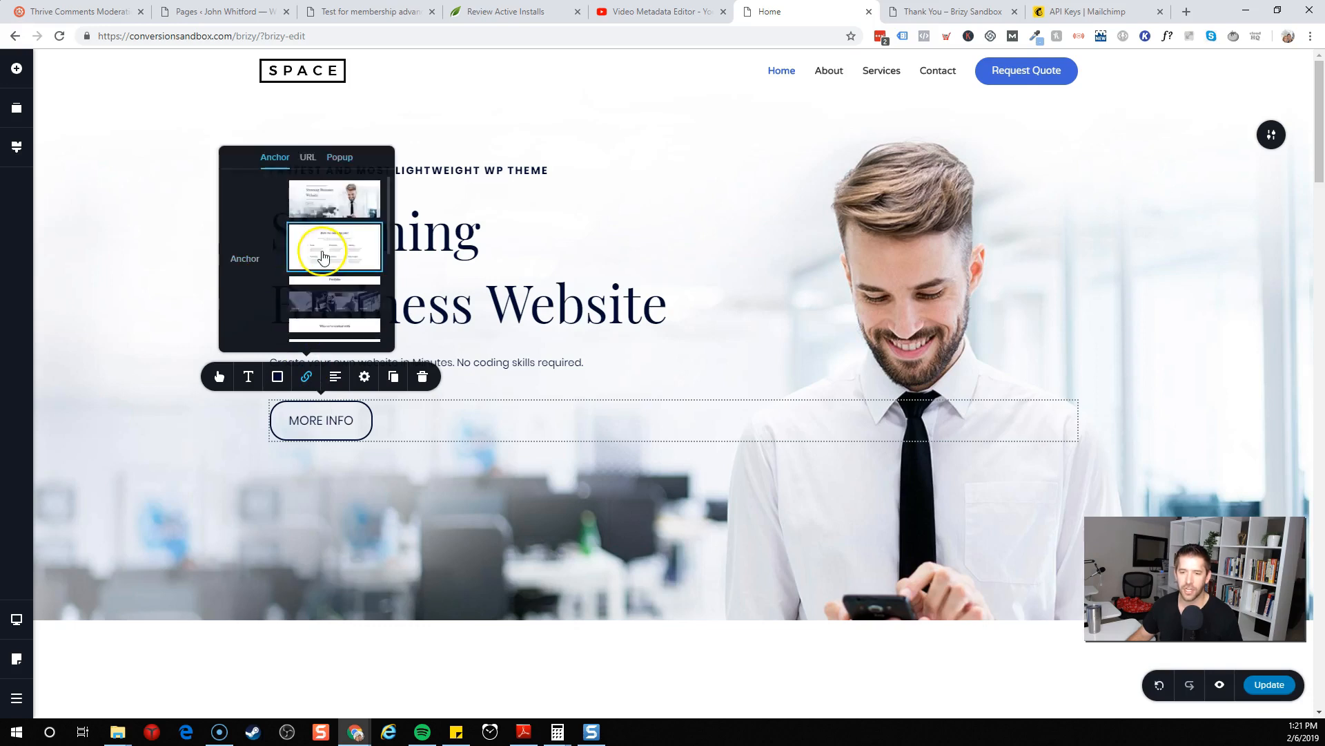
scroll(337, 284, "down", 5)
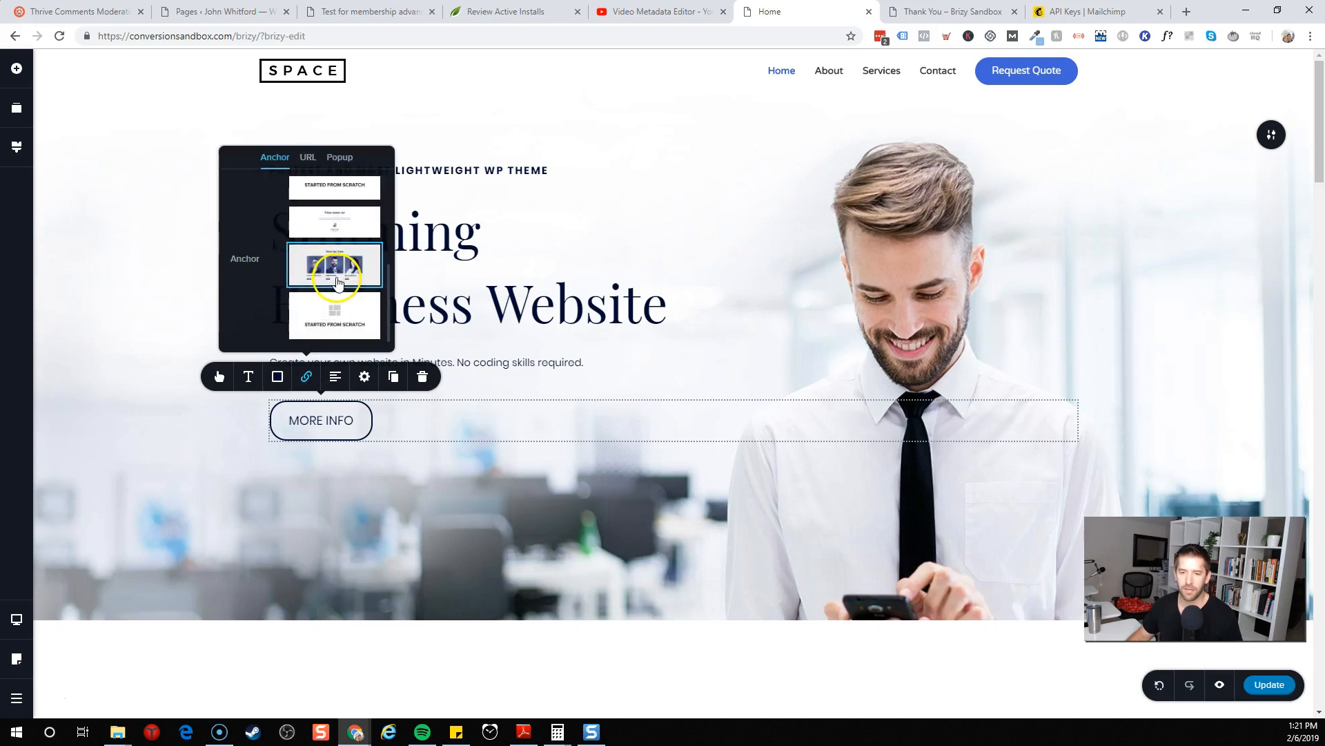
scroll(338, 285, "up", 4)
scroll(336, 291, "up", 2)
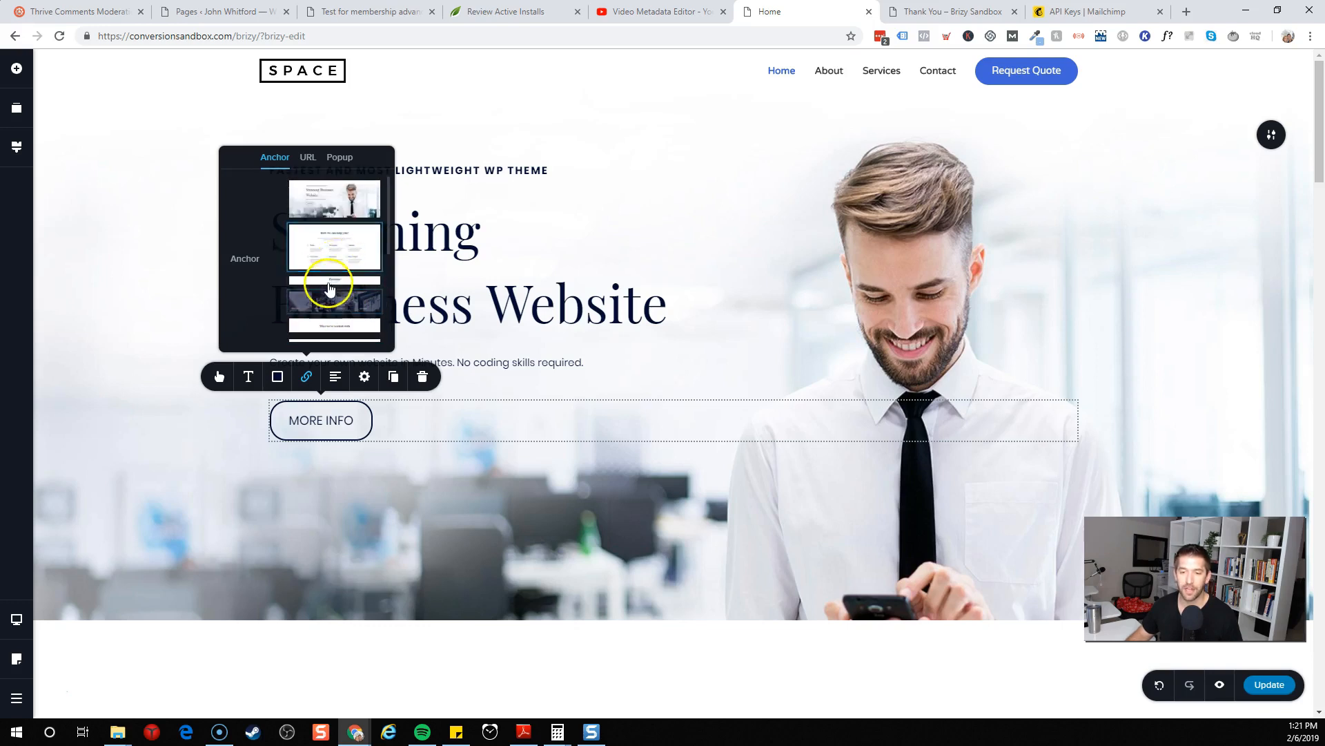
left_click(314, 158)
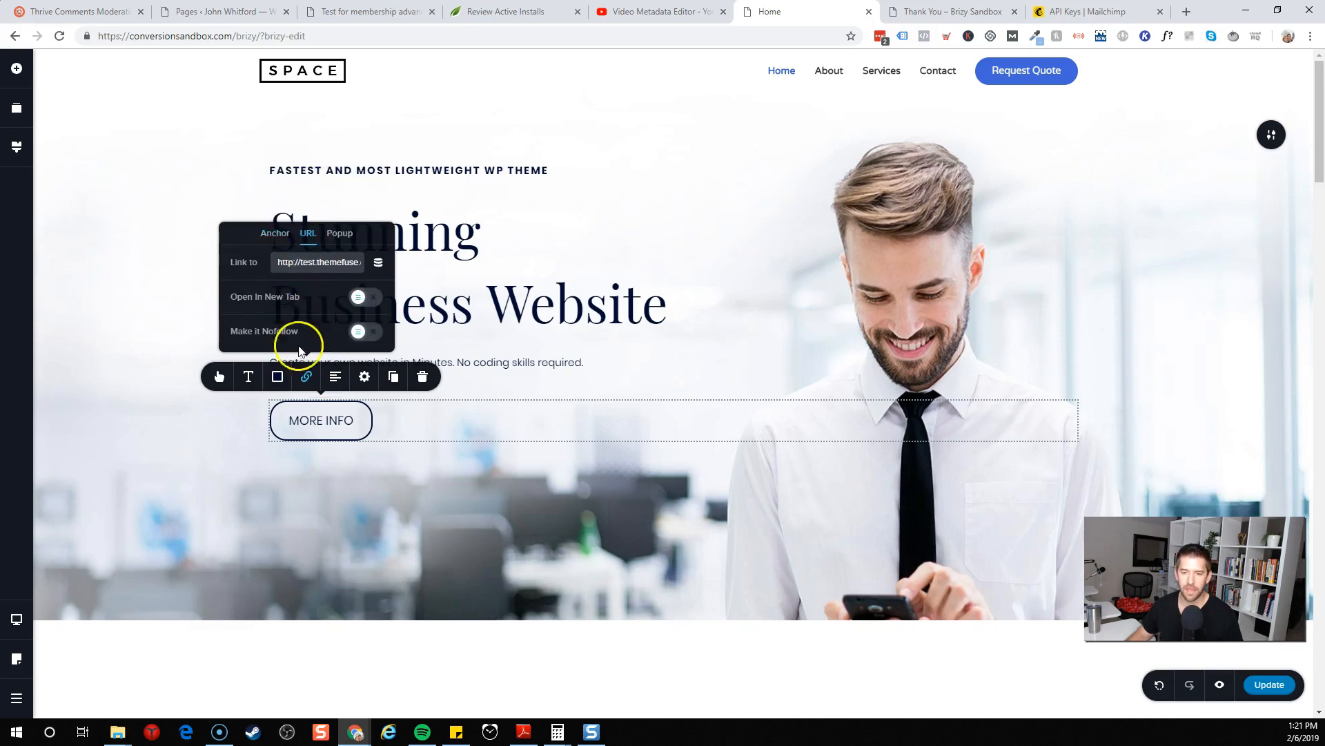
left_click(341, 233)
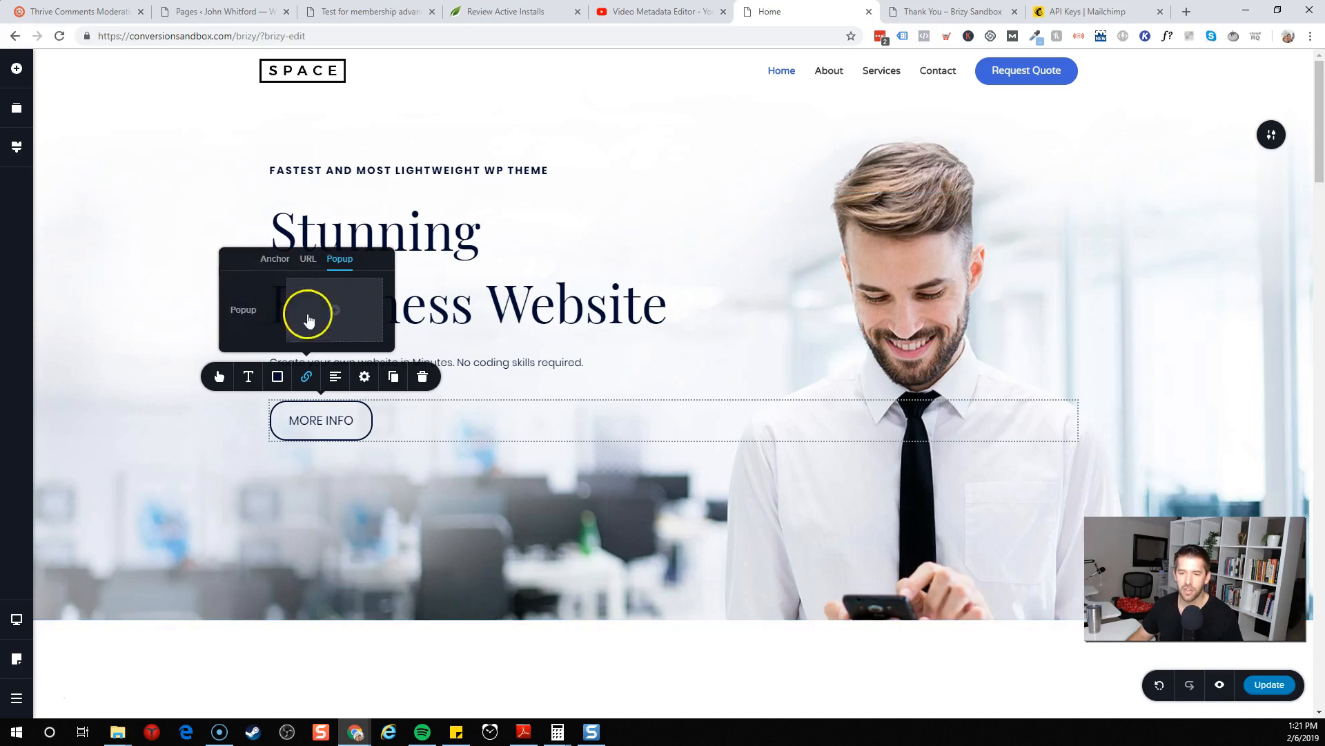
Attach a popup to the MORE INFO button using the yellow round 'Hey stranger!' newsletter template
left_click(336, 315)
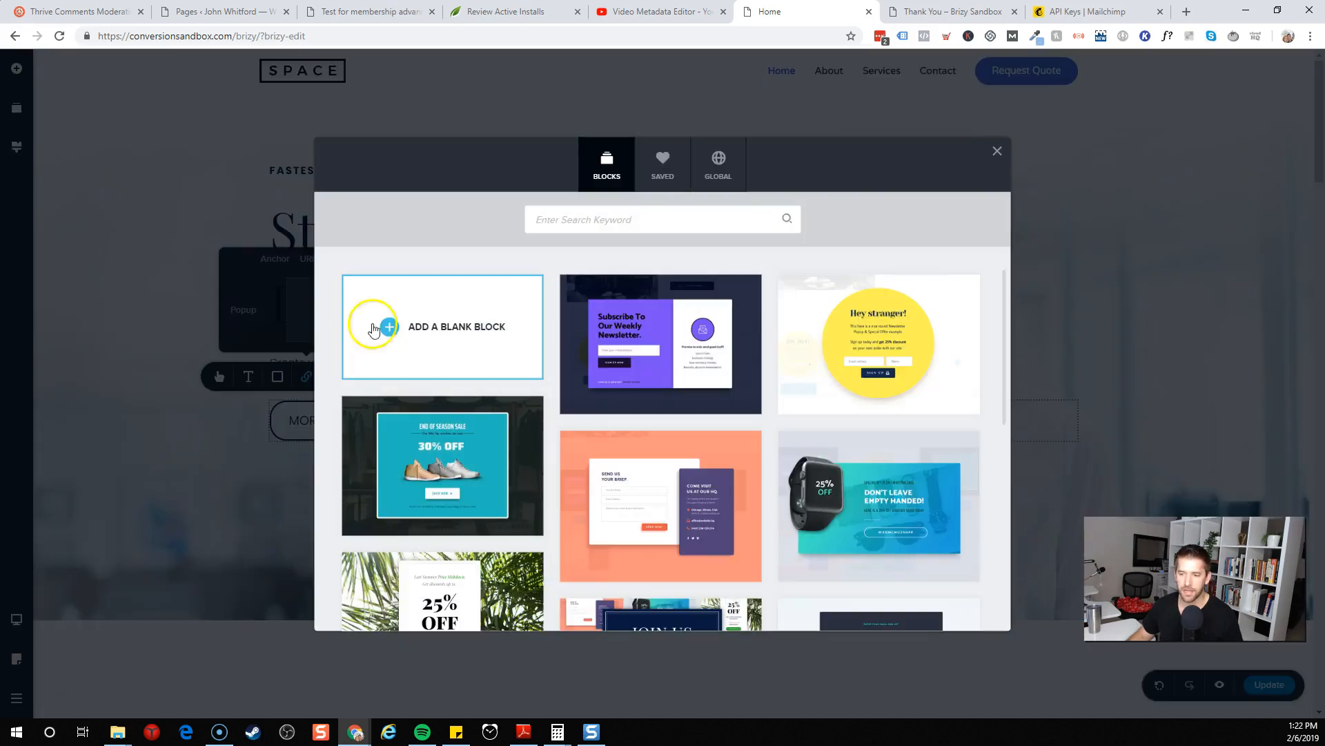
scroll(649, 336, "down", 6)
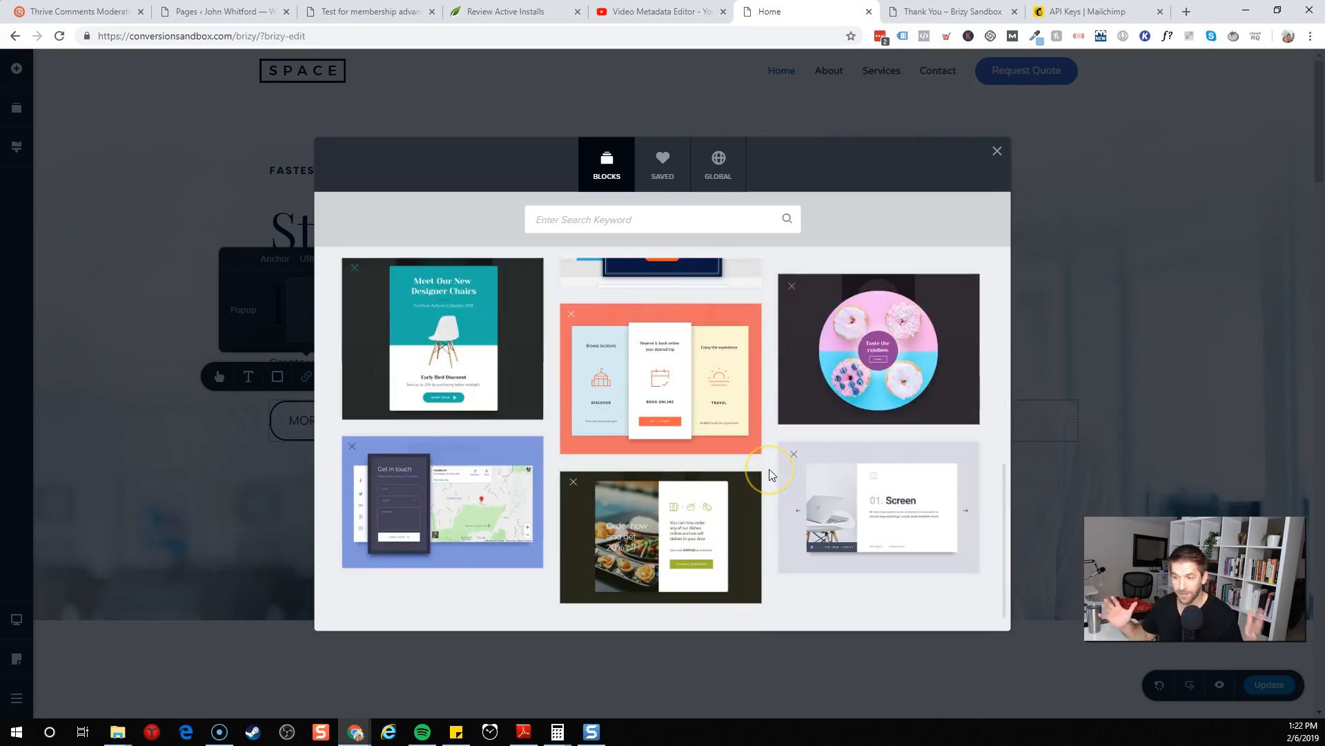
scroll(771, 476, "up", 3)
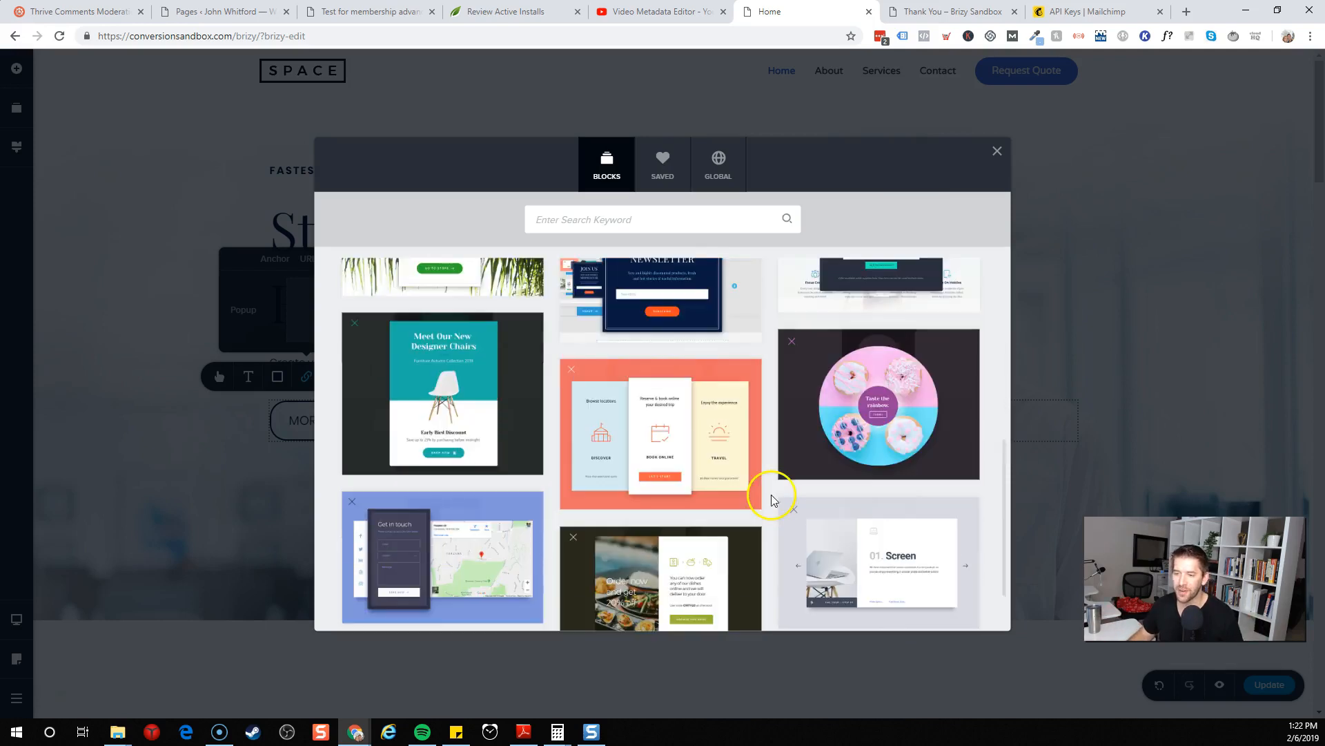
scroll(772, 498, "up", 4)
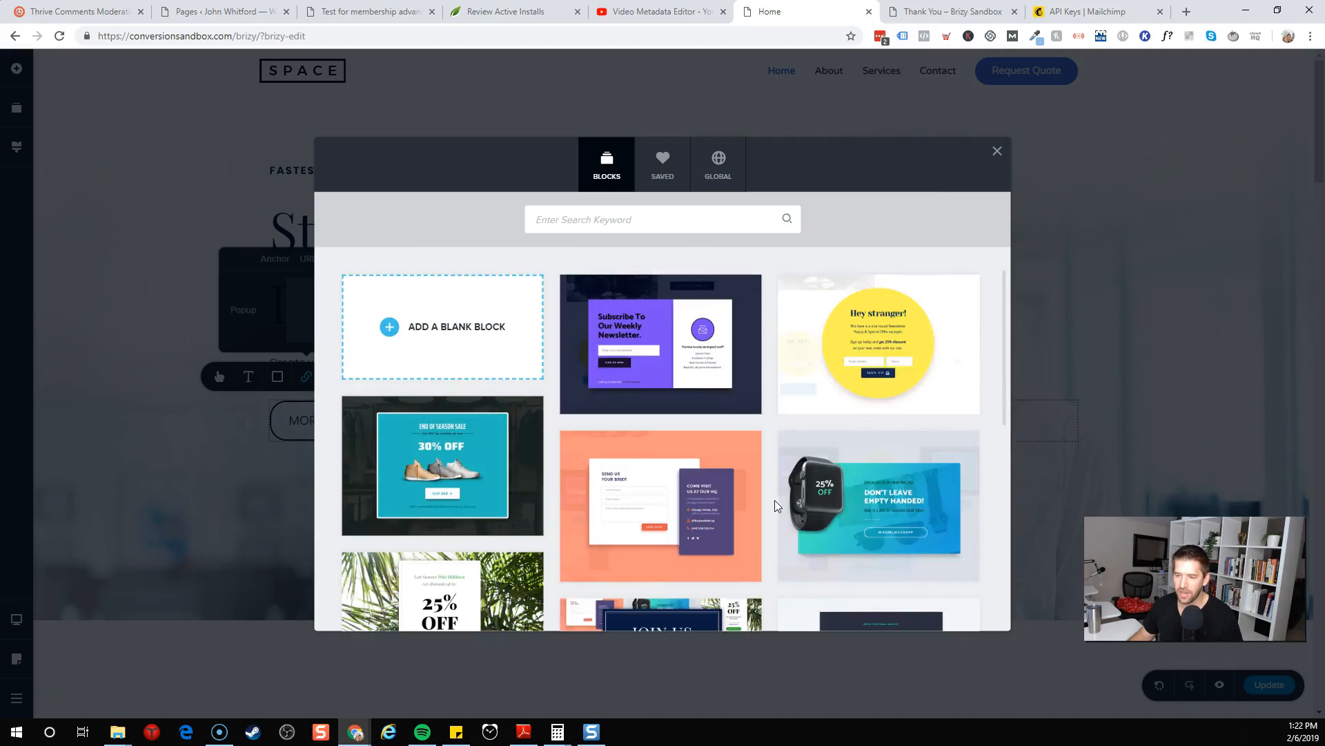
left_click(903, 354)
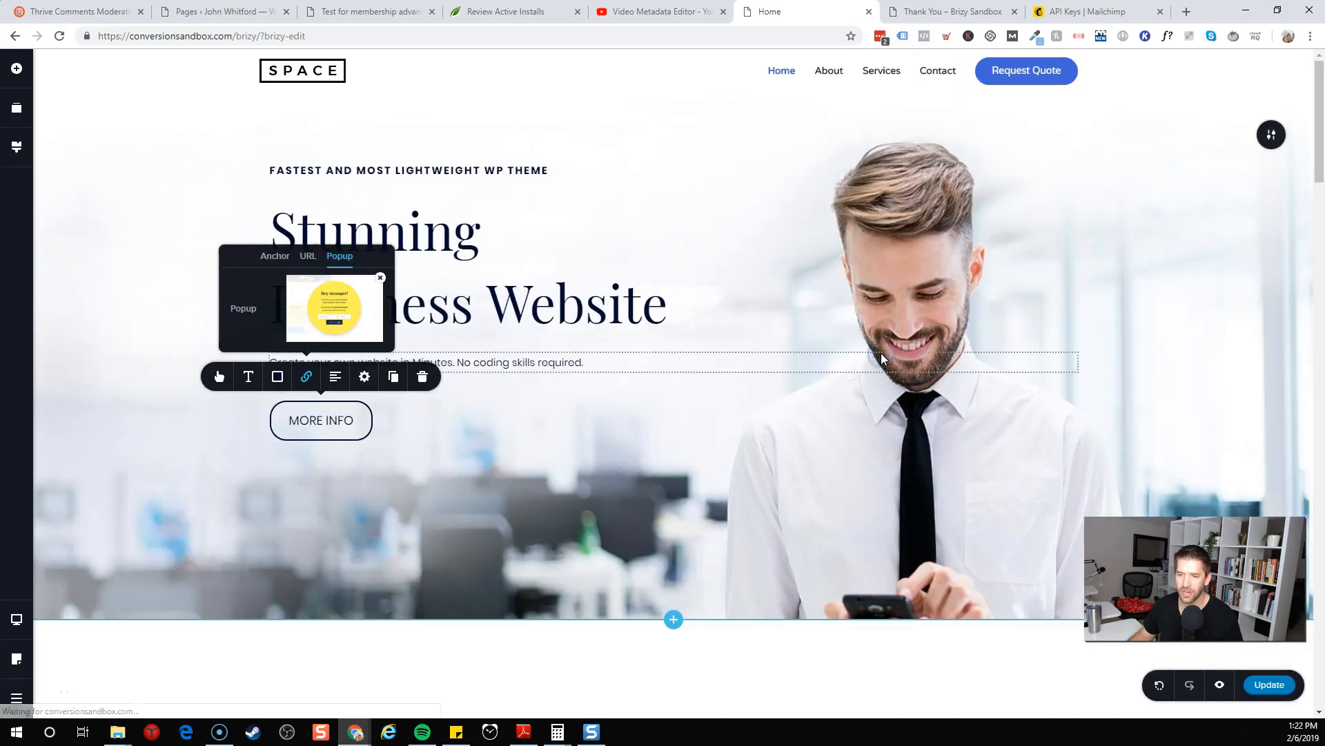
Open the popup for editing and change its heading to 'Want more?'
left_click(336, 312)
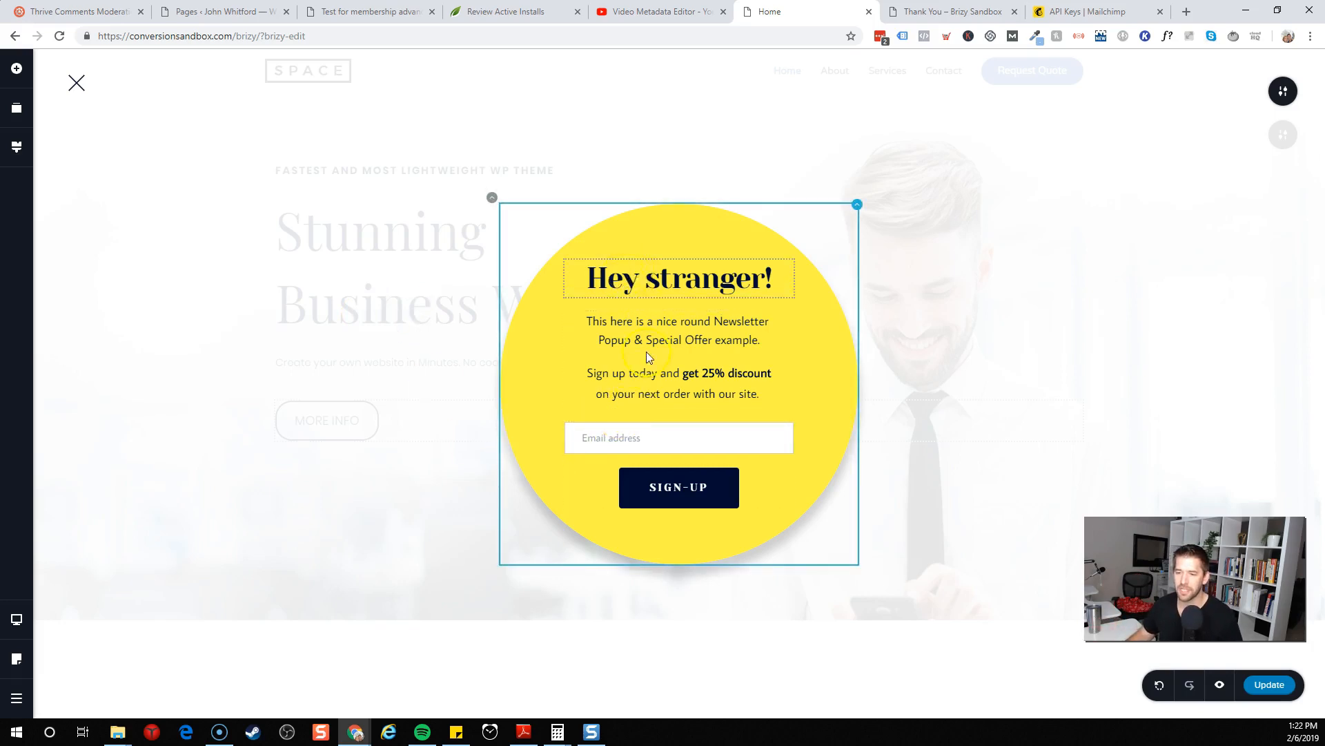
triple_click(661, 290)
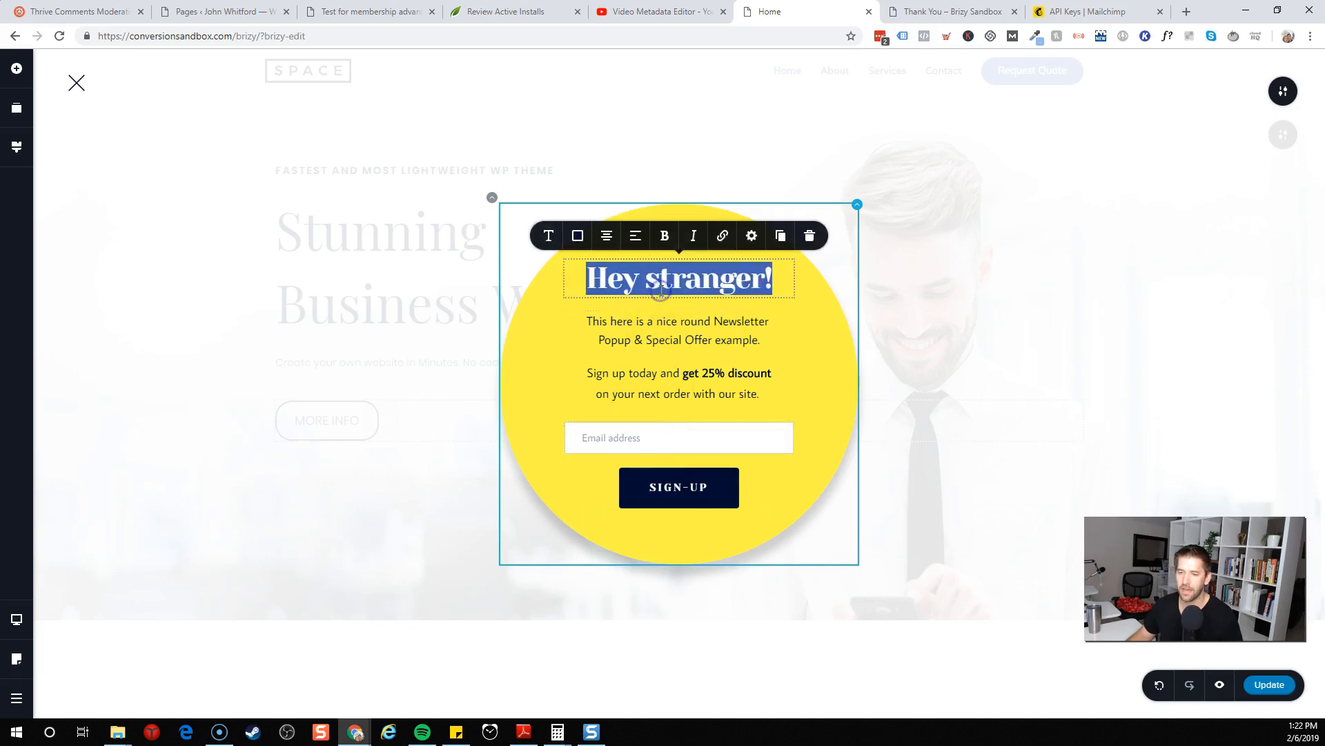
type("Want more?")
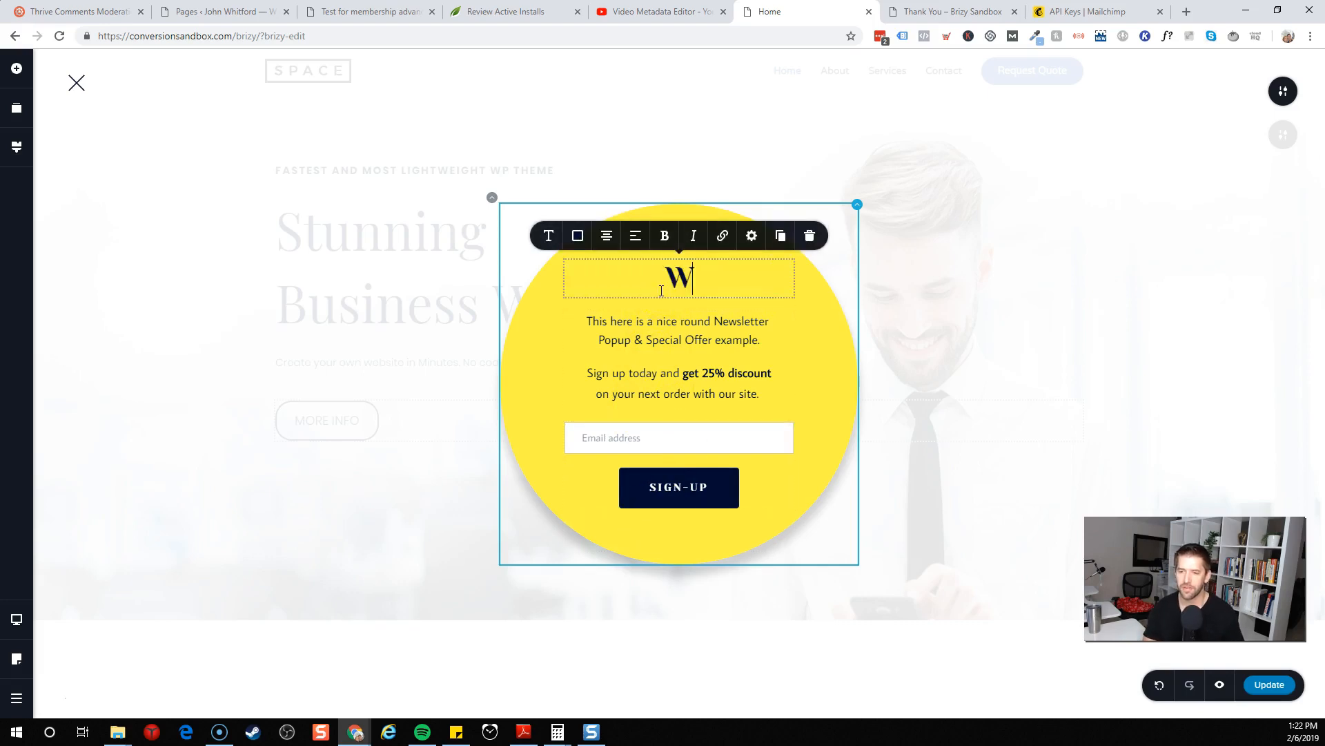
Replace the popup's description with 'sign up below to get instant access to a live training bla blah' and delete the discount paragraph
triple_click(674, 326)
type("sign up below to get instant access to a live training bla blah")
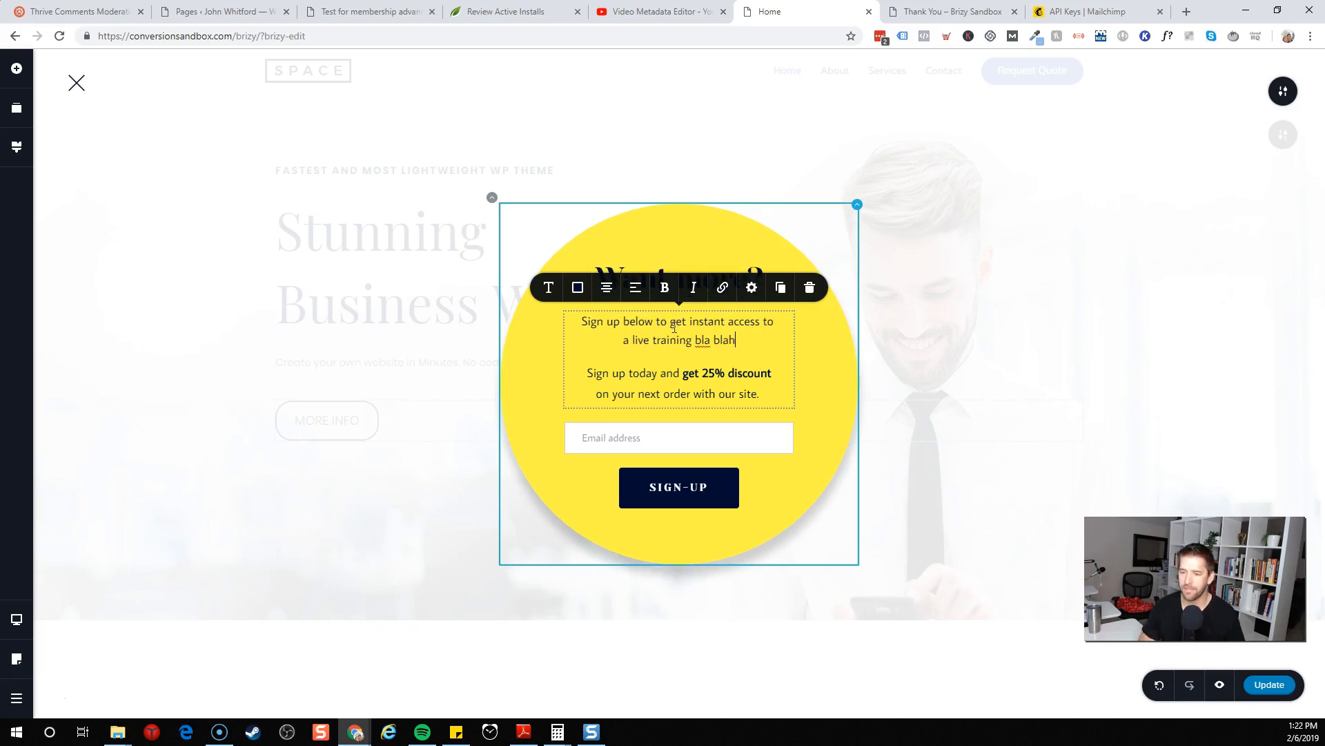
triple_click(759, 378)
key("BackSpace")
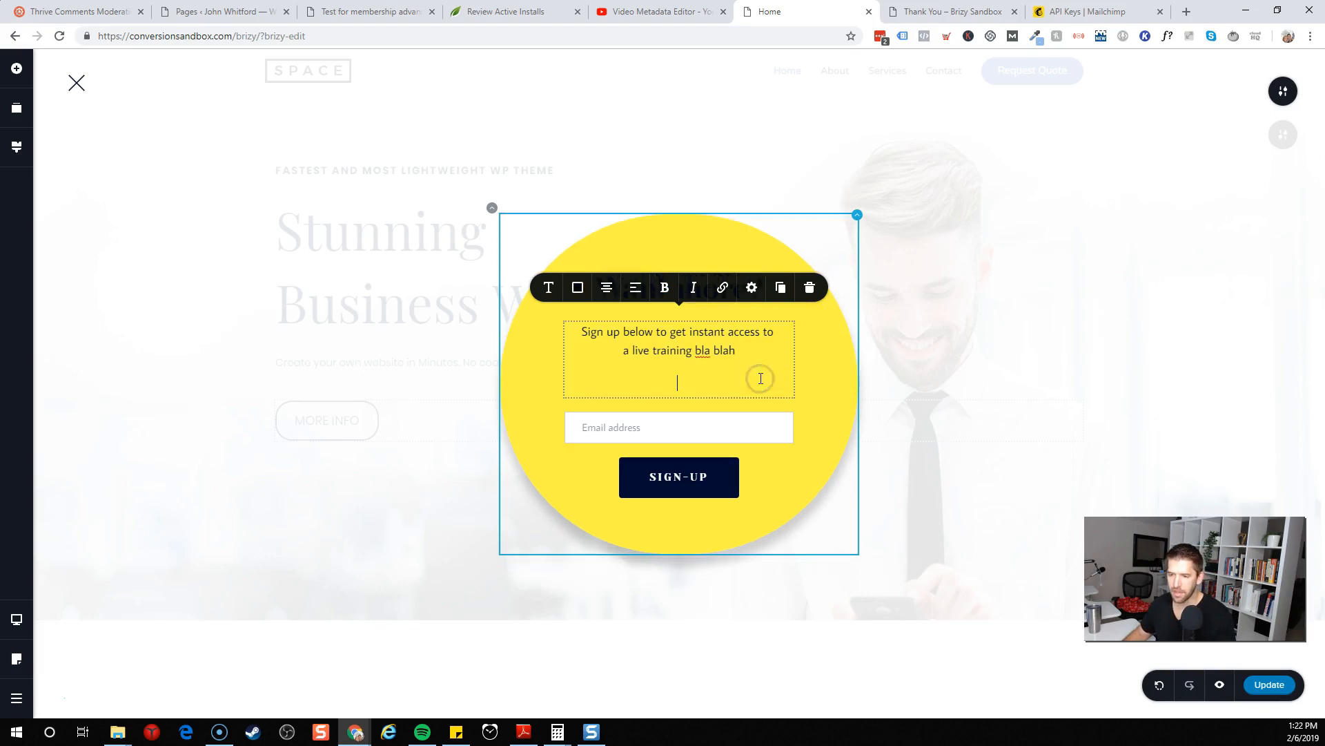
key("BackSpace")
left_click(819, 367)
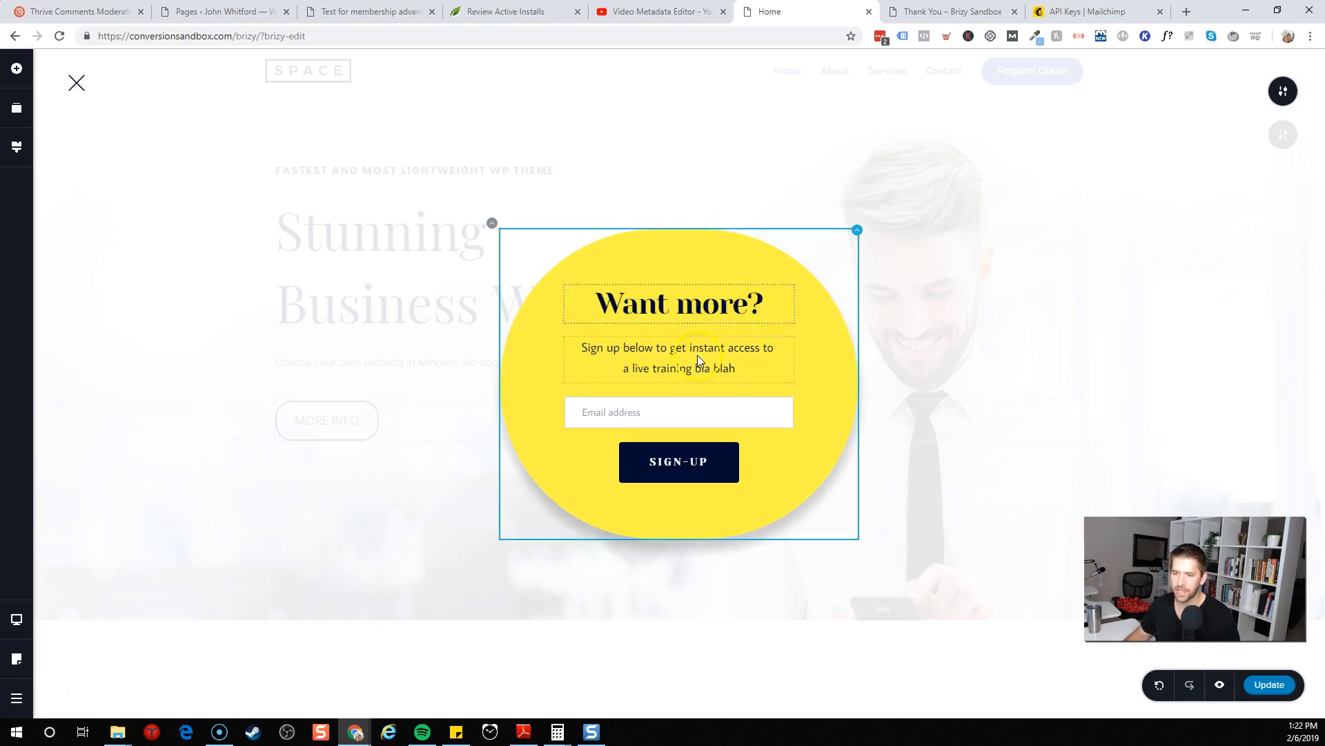
Add an Icon Box element into the popup below the description
left_click(250, 229)
left_click(17, 68)
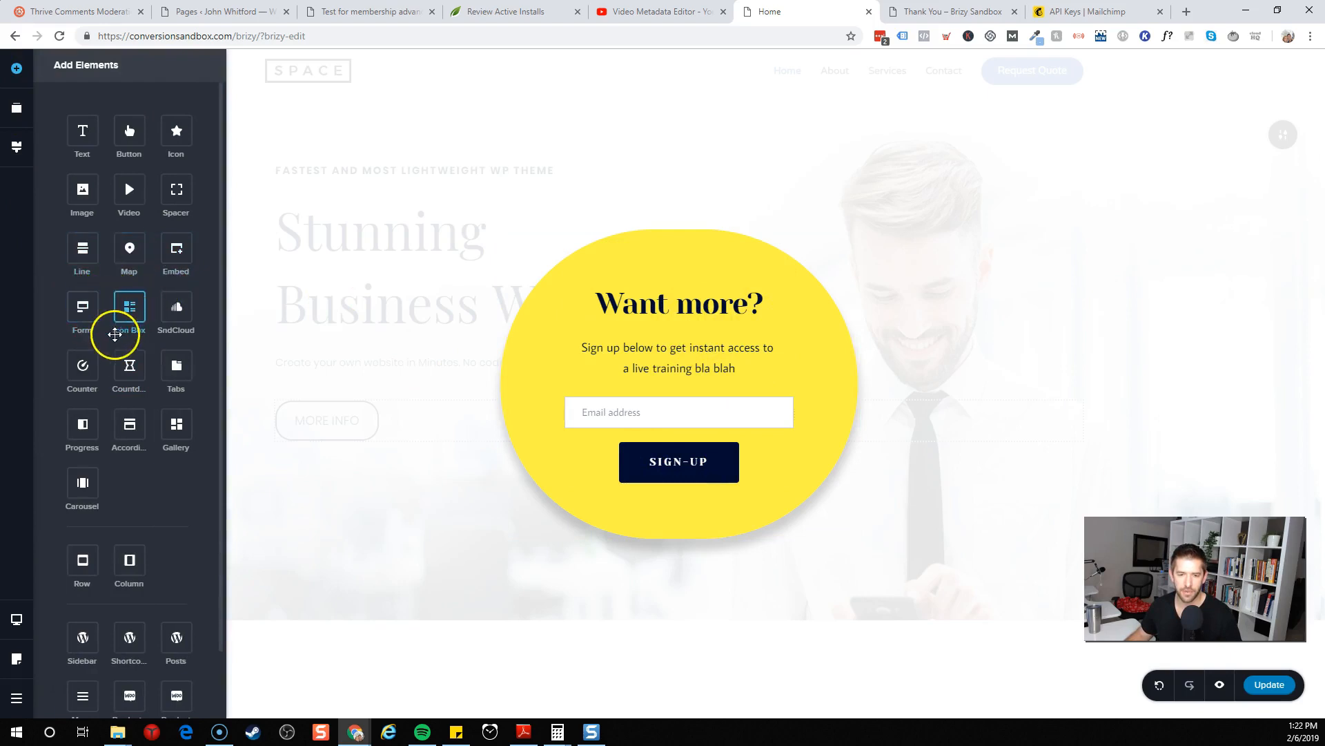
left_click_drag(124, 319, 662, 383)
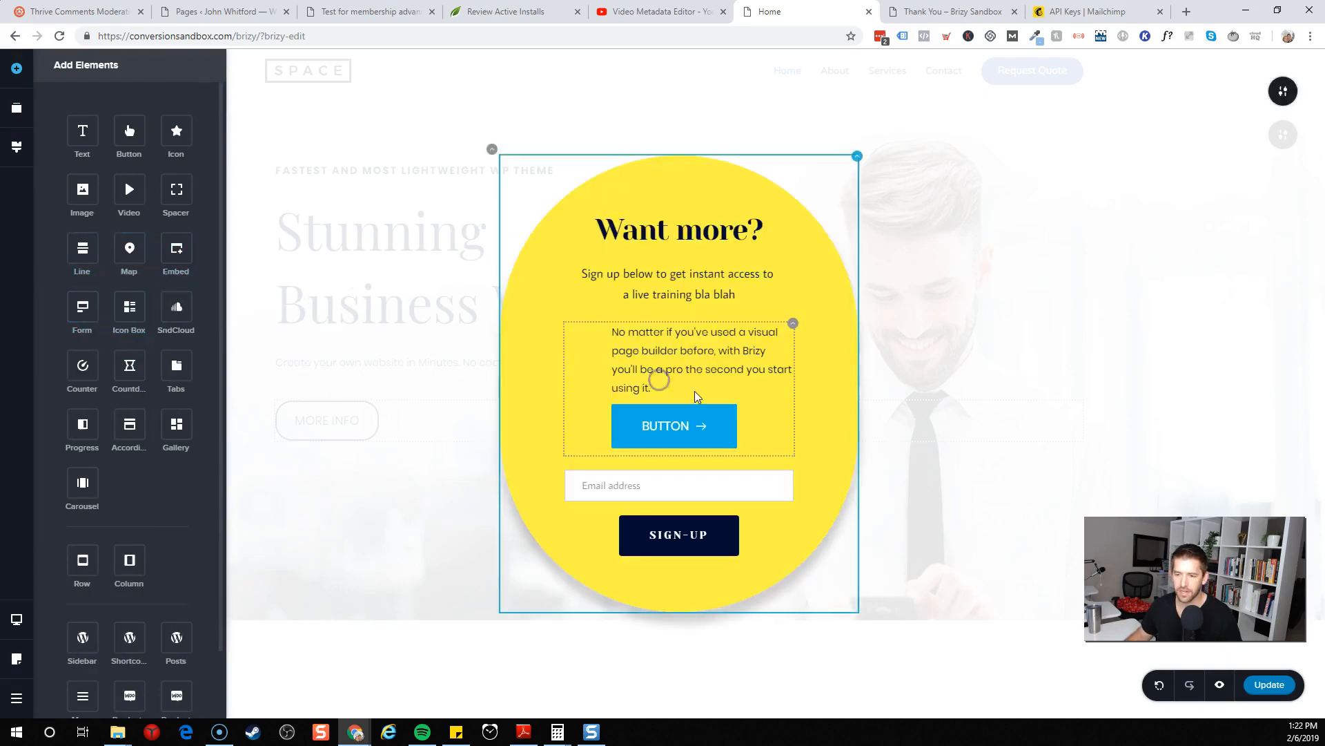
Change the icon box's star icon to the UFO glyph
left_click(584, 354)
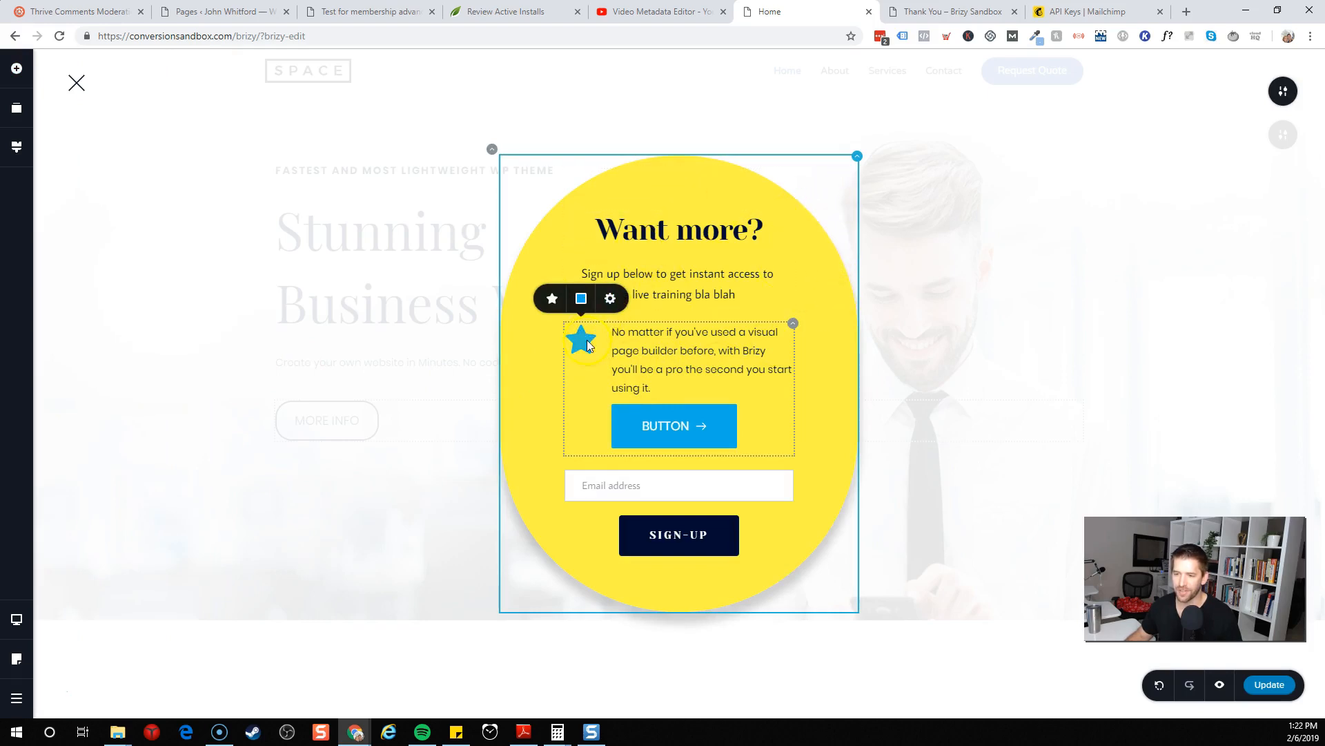
left_click(553, 300)
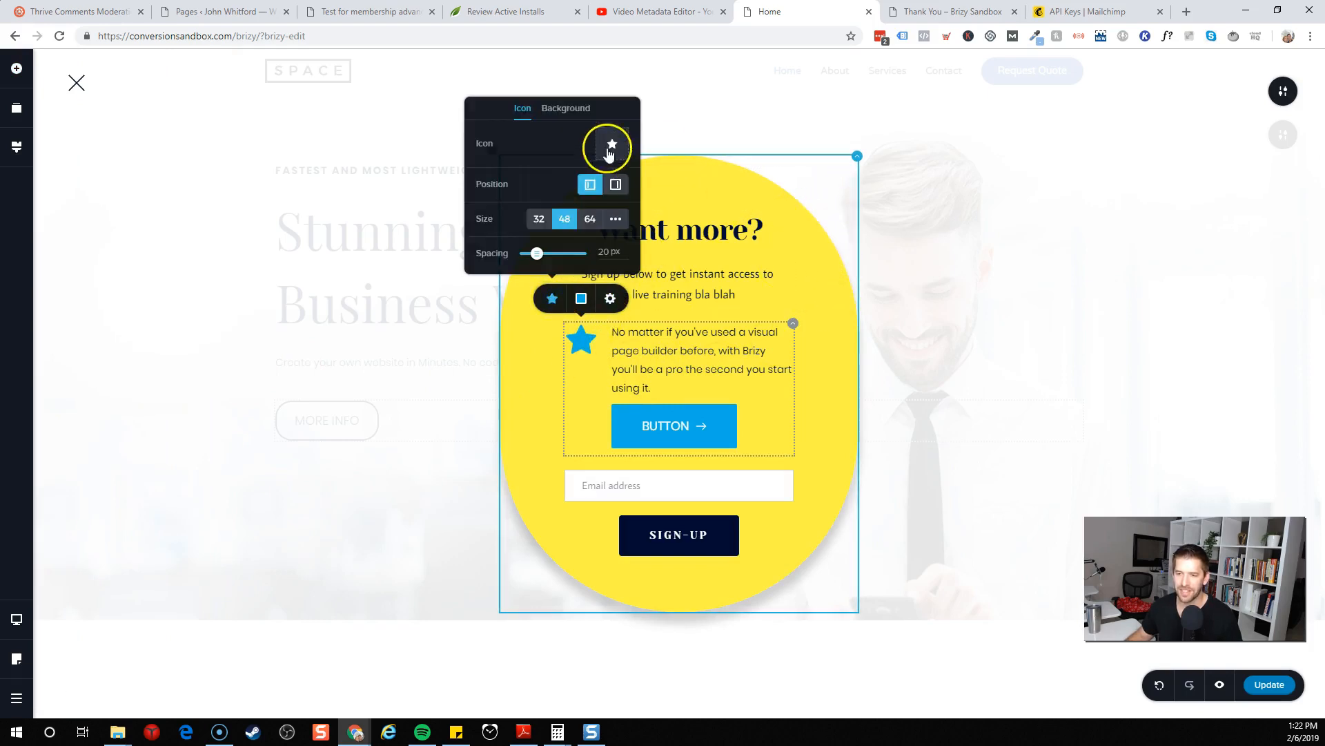
left_click(608, 153)
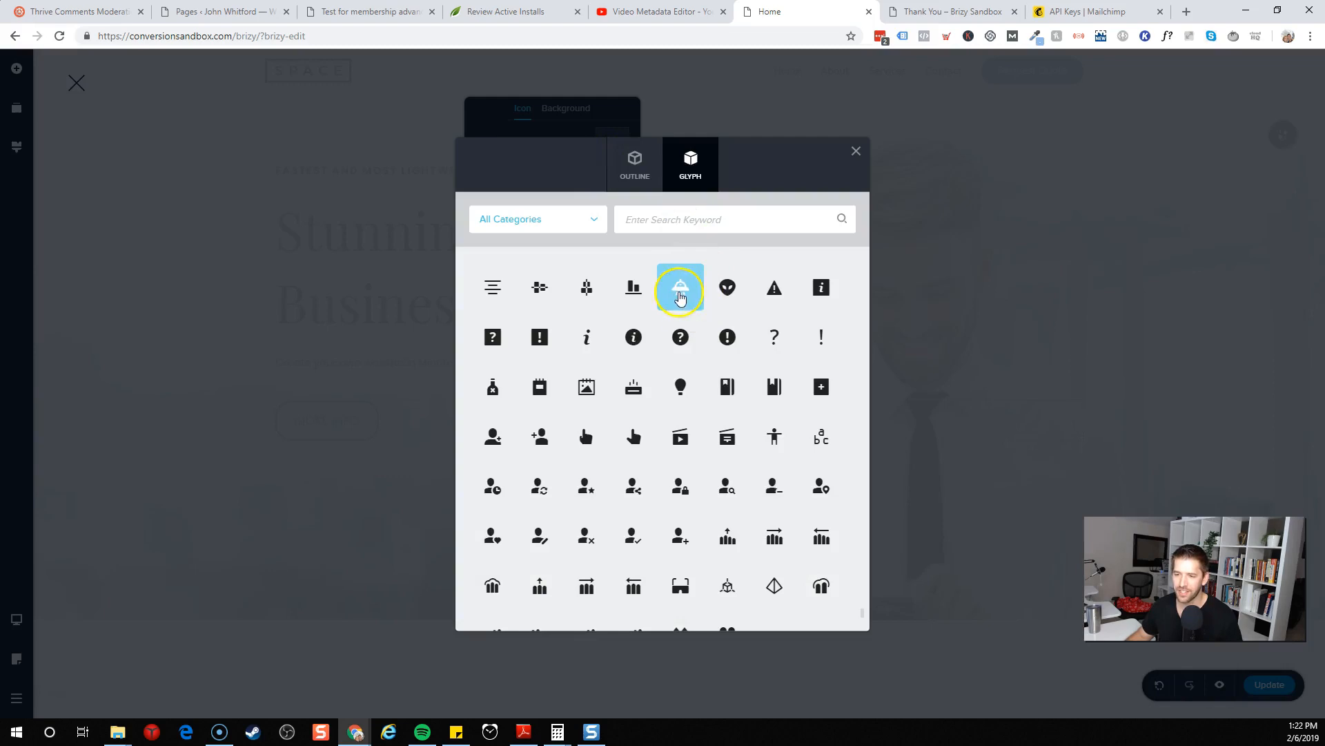
left_click(681, 287)
Replace the icon box's text with 'Ready to launch?'
left_click(647, 343)
key("ctrl+a")
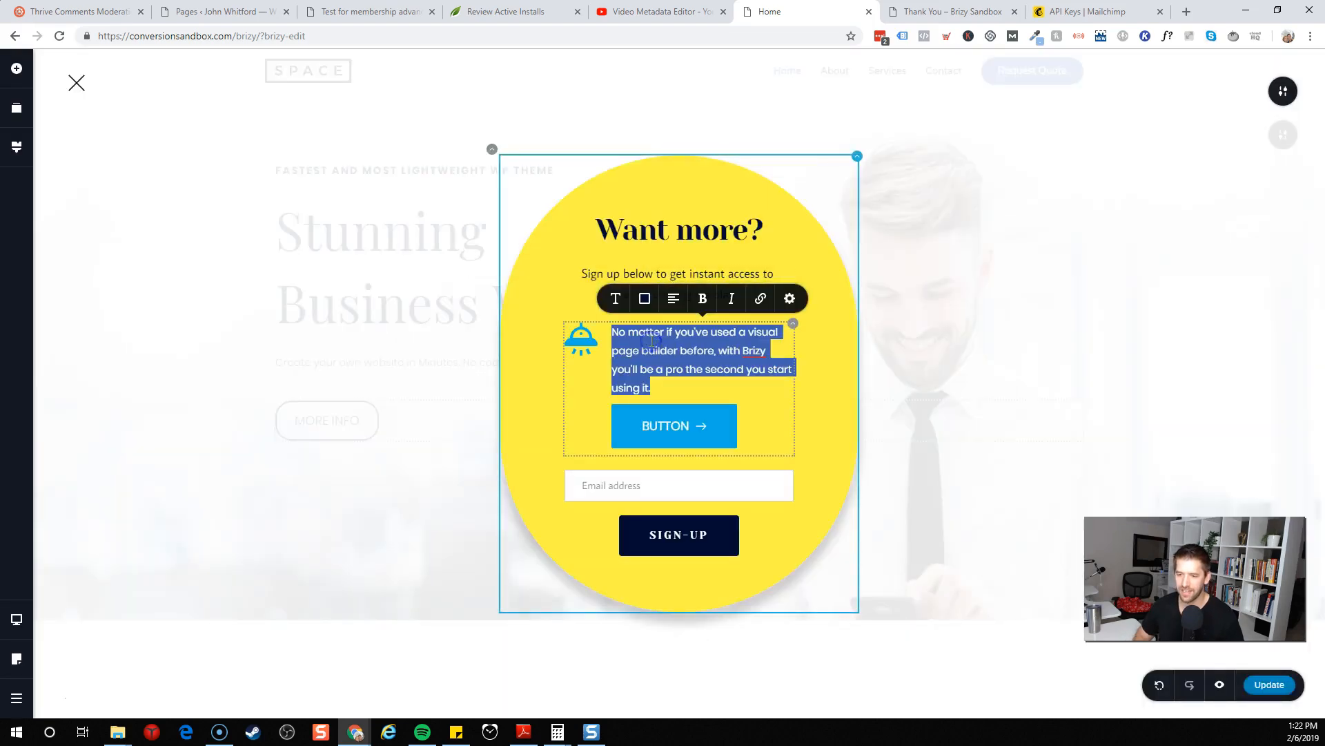
type("Ro")
type("ady to launch?")
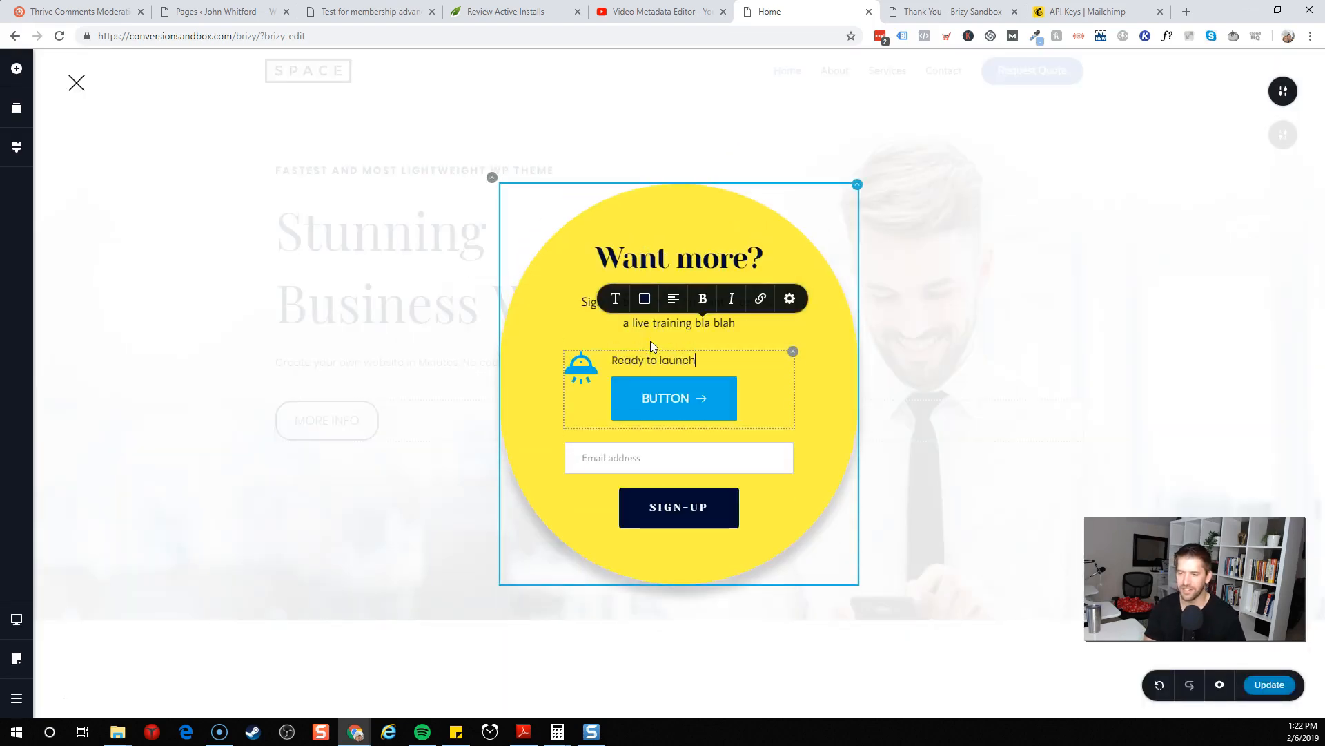
Delete the button inside the icon box
right_click(675, 399)
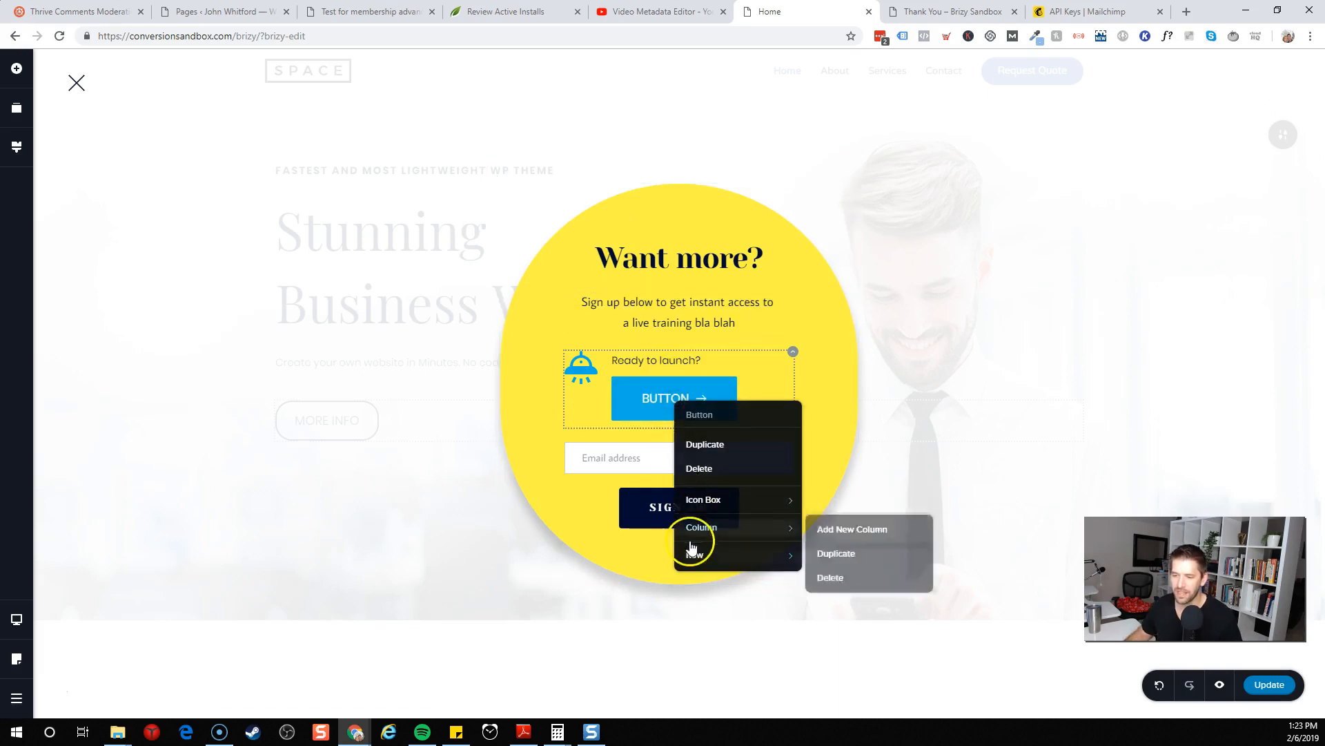
left_click(700, 467)
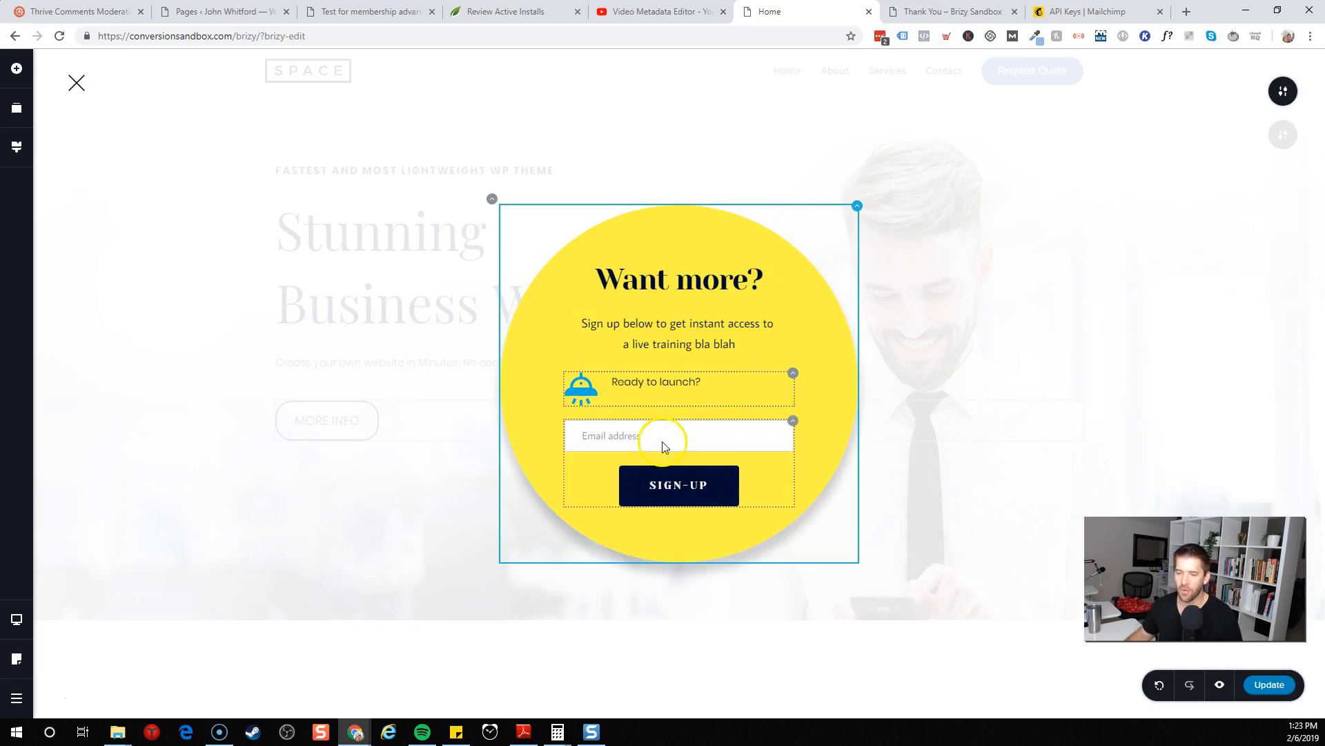
Remove the original email sign-up form from the popup
left_click(788, 422)
left_click(820, 393)
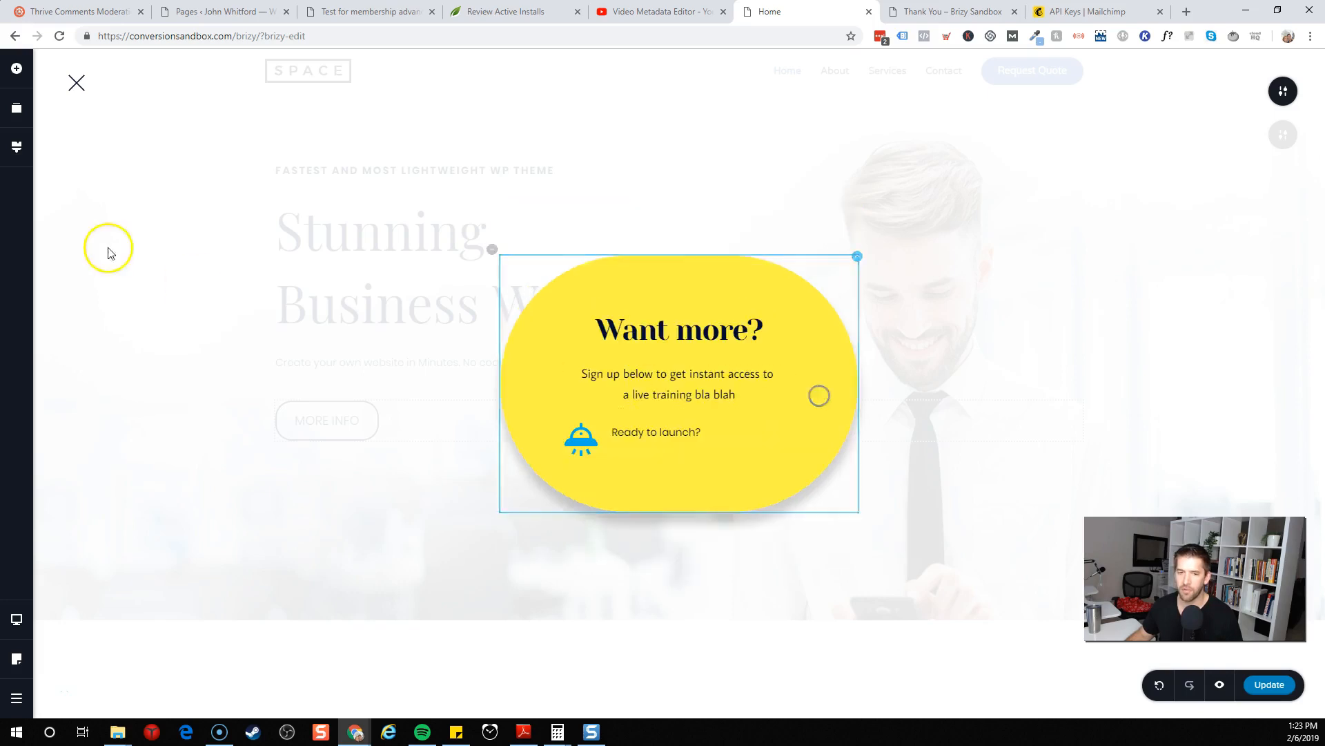
Add a Form element to the popup below the icon box
left_click(16, 69)
left_click_drag(83, 306, 693, 453)
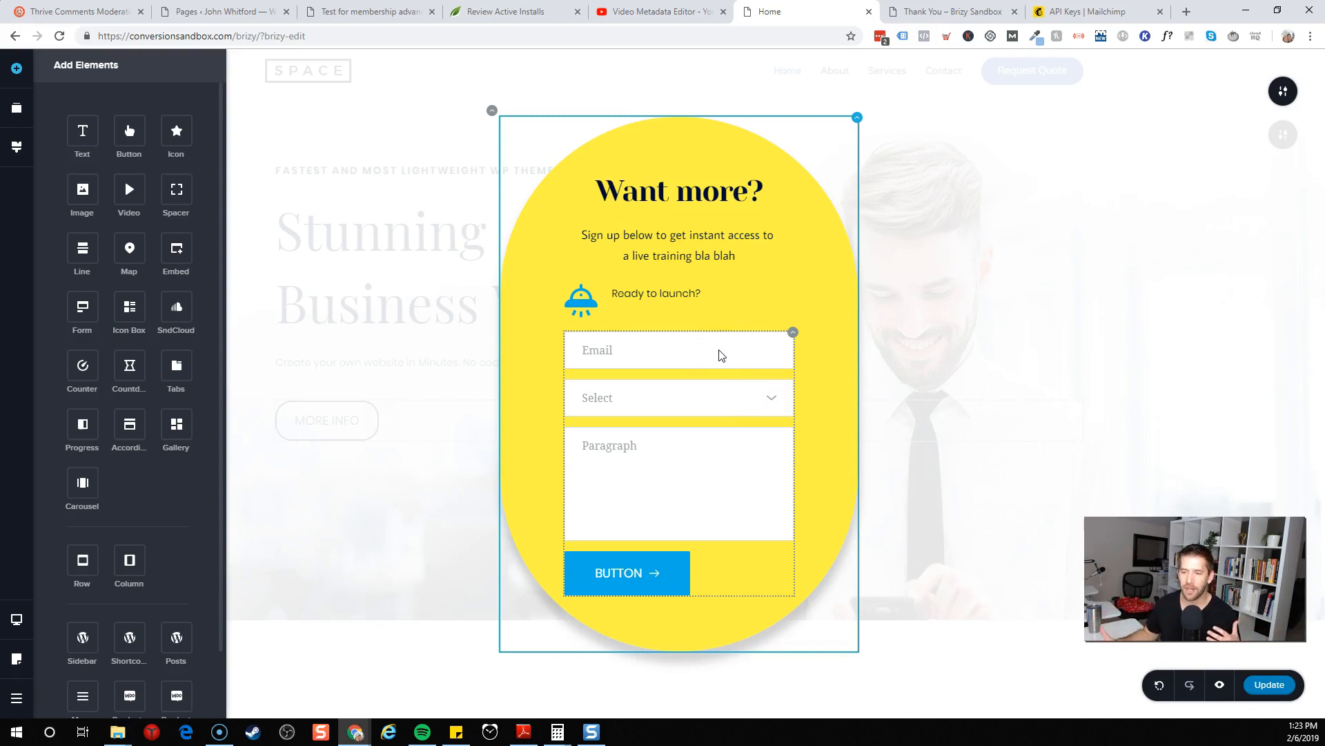
Delete the Select field from the new form
left_click(690, 407)
left_click(690, 401)
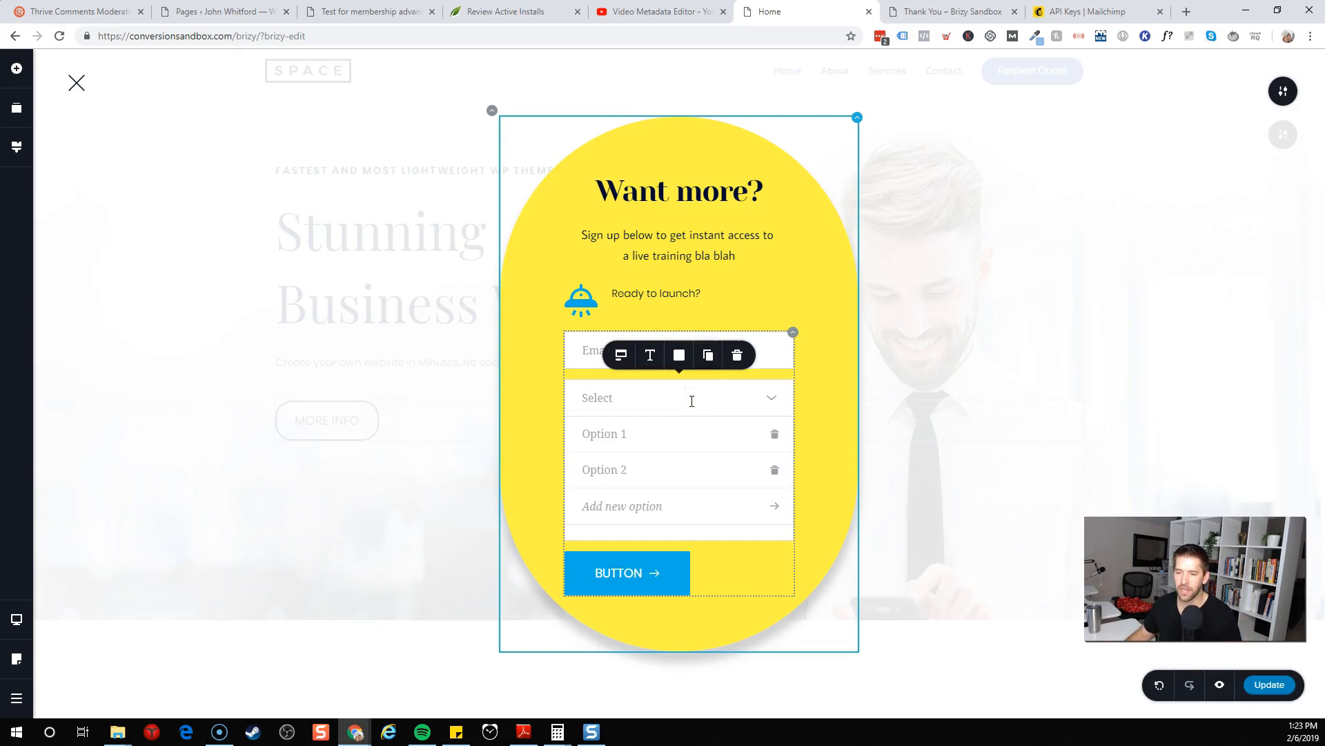
left_click(741, 360)
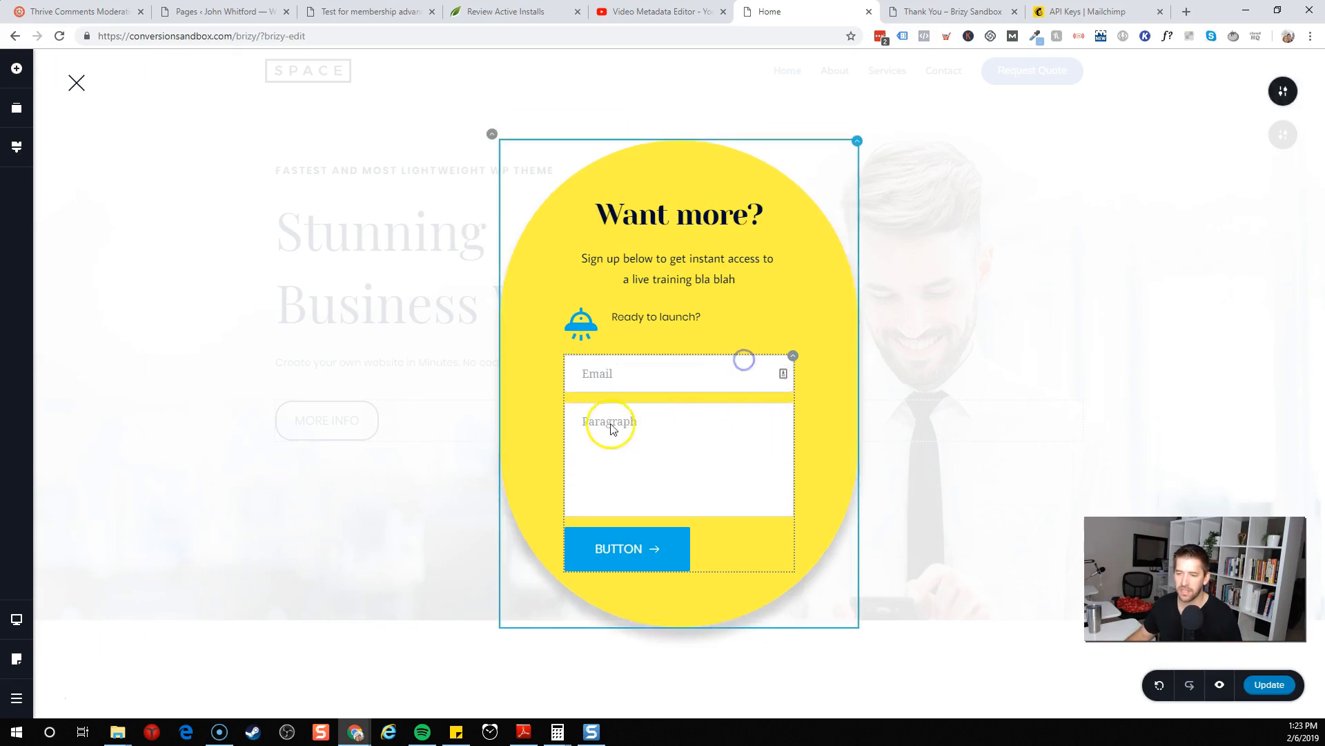
Delete the Paragraph field and change the email field's placeholder to Your Best Email
left_click(675, 432)
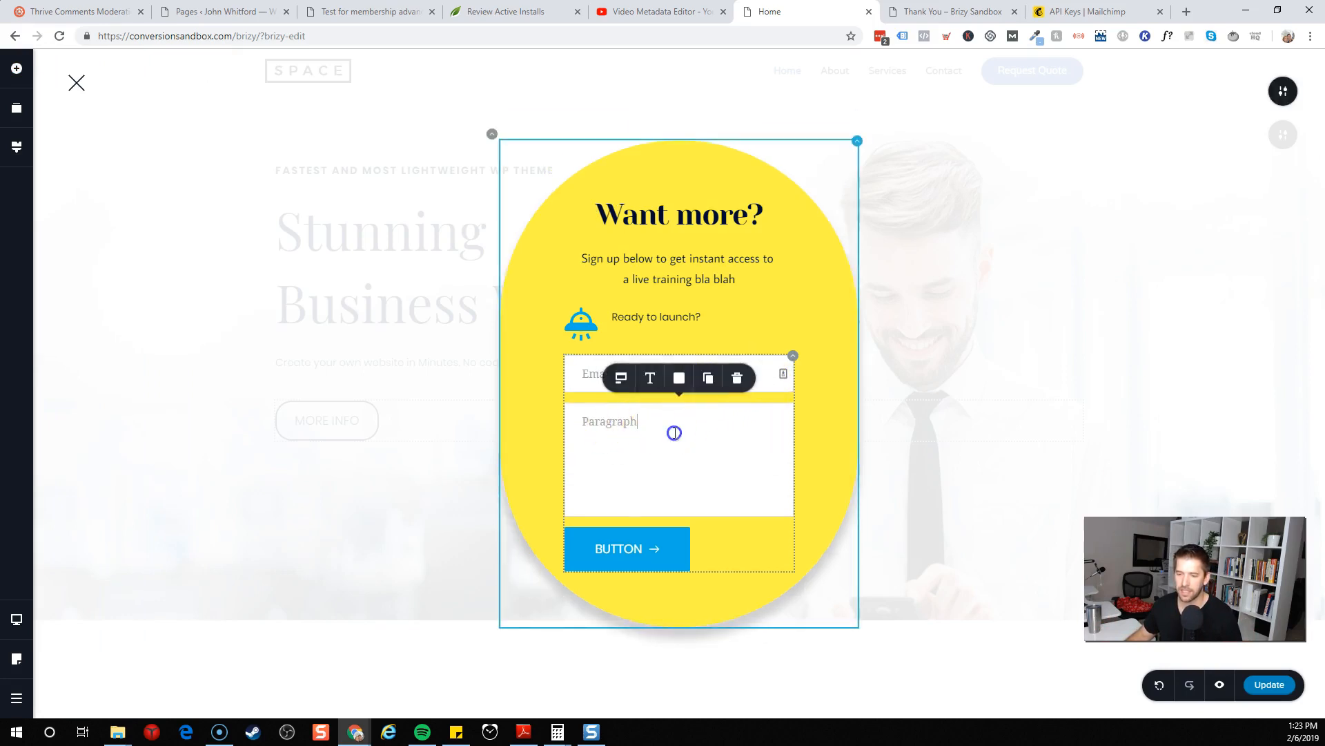
left_click(737, 377)
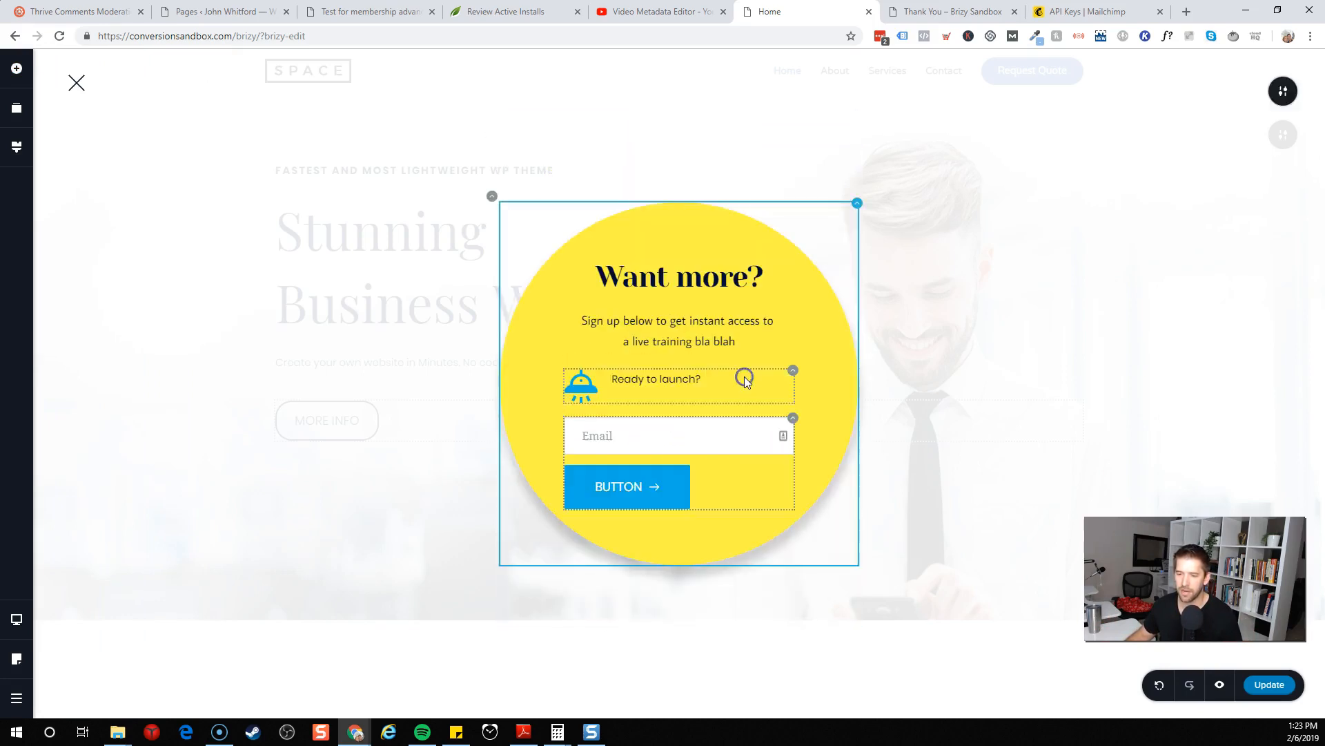
left_click(609, 438)
double_click(607, 437)
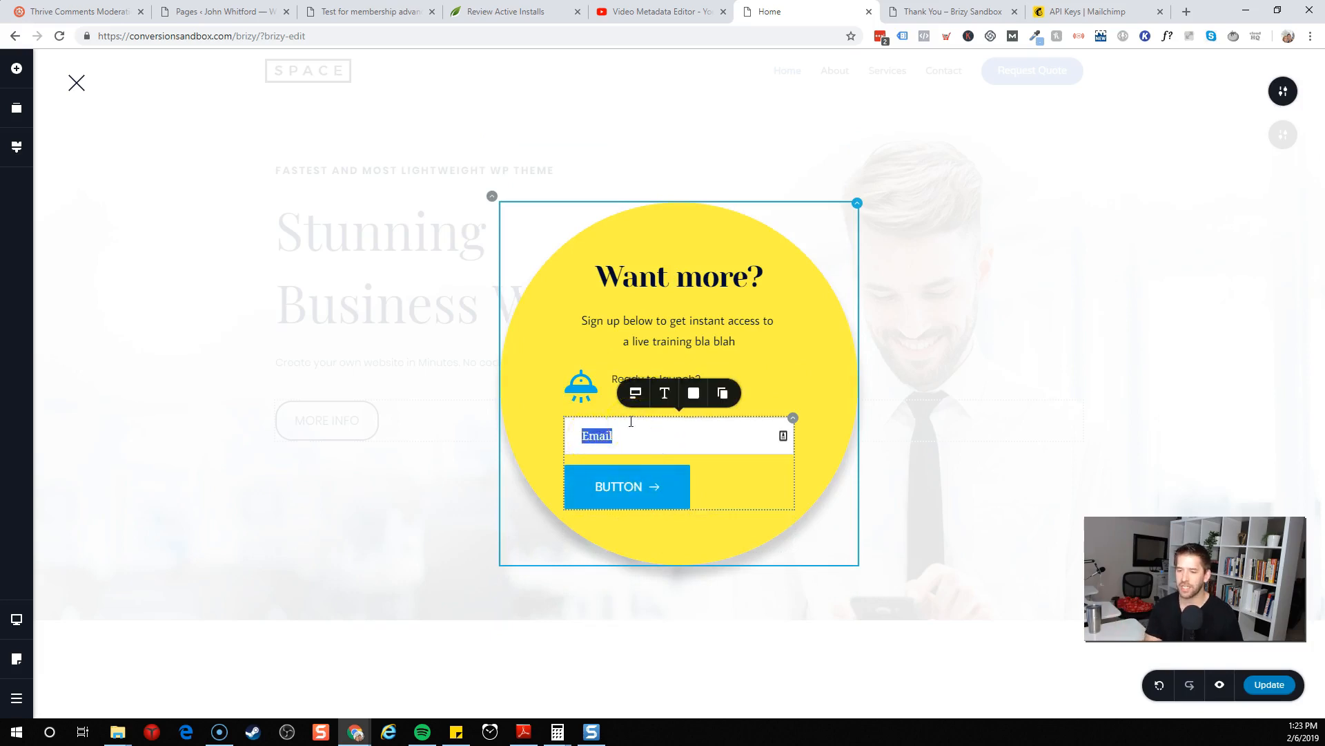
type("Your Best")
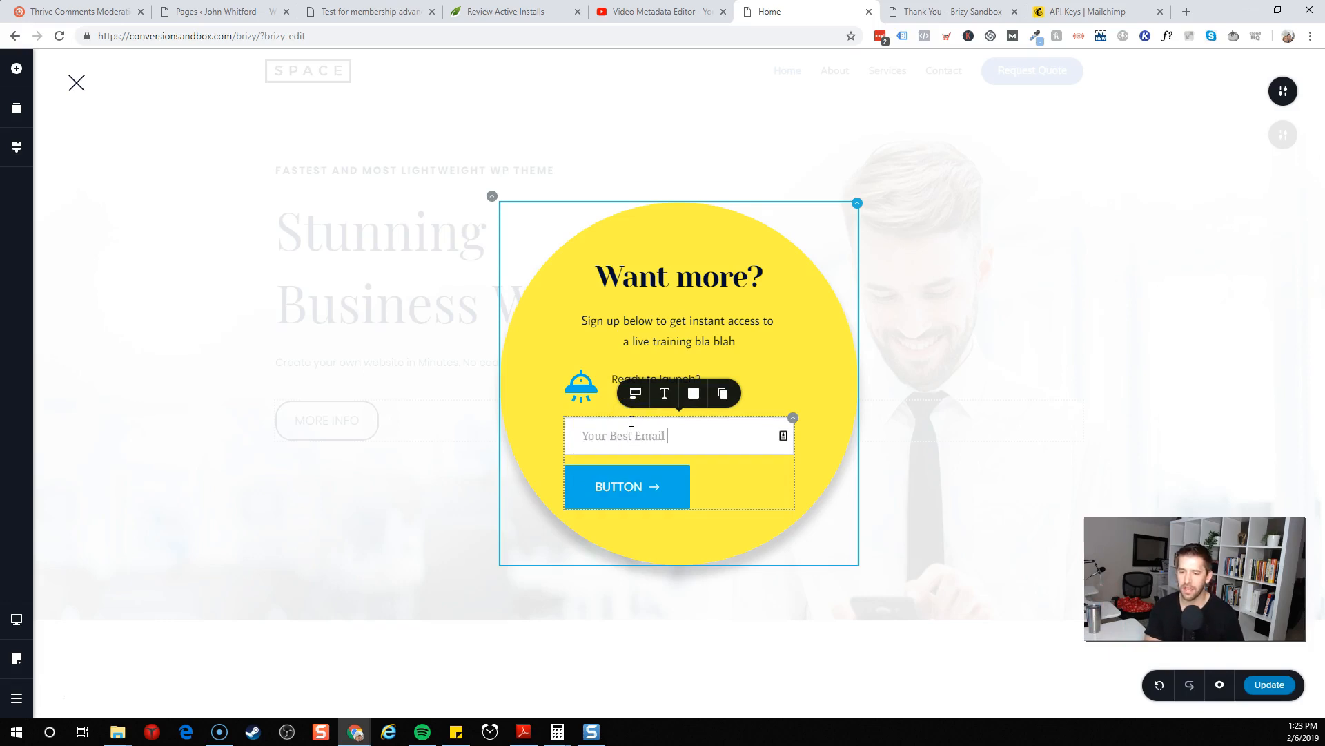
left_click_drag(588, 439, 677, 432)
left_click(724, 485)
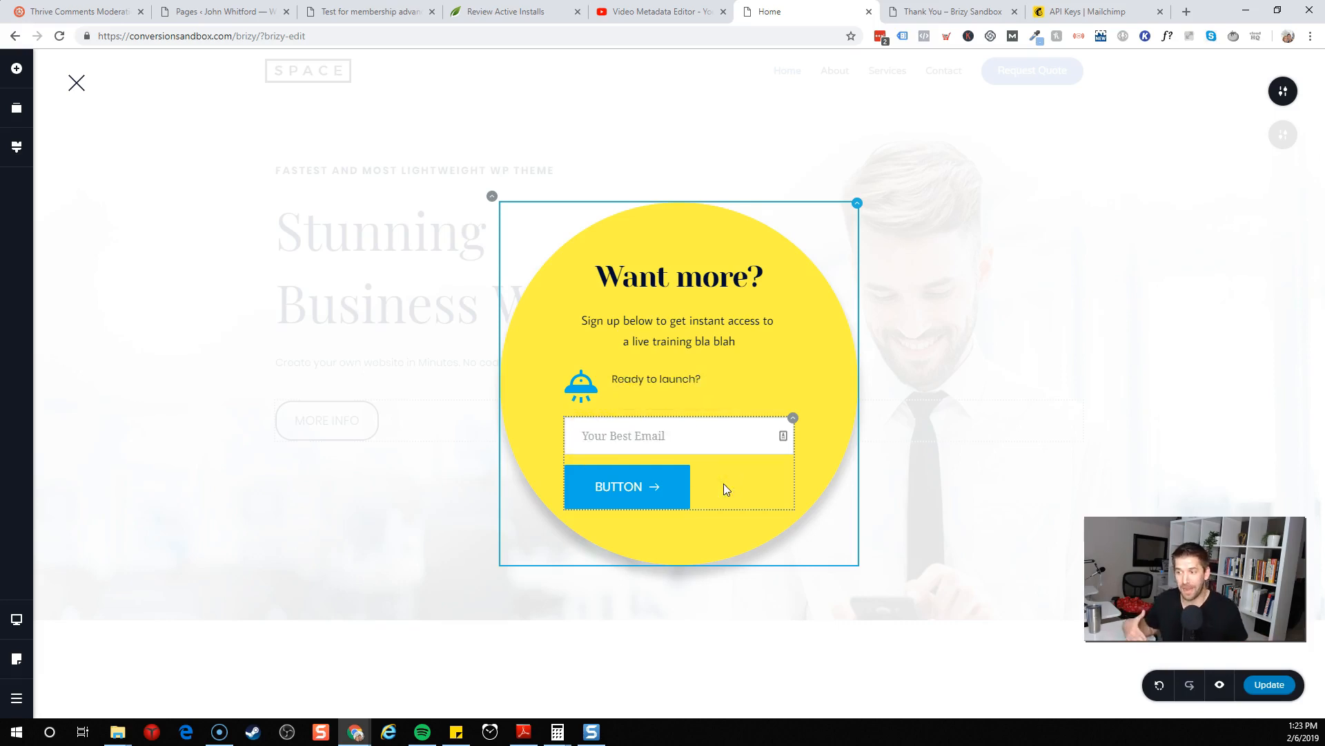
Rename the form's button to Submit and go
left_click(792, 421)
double_click(619, 487)
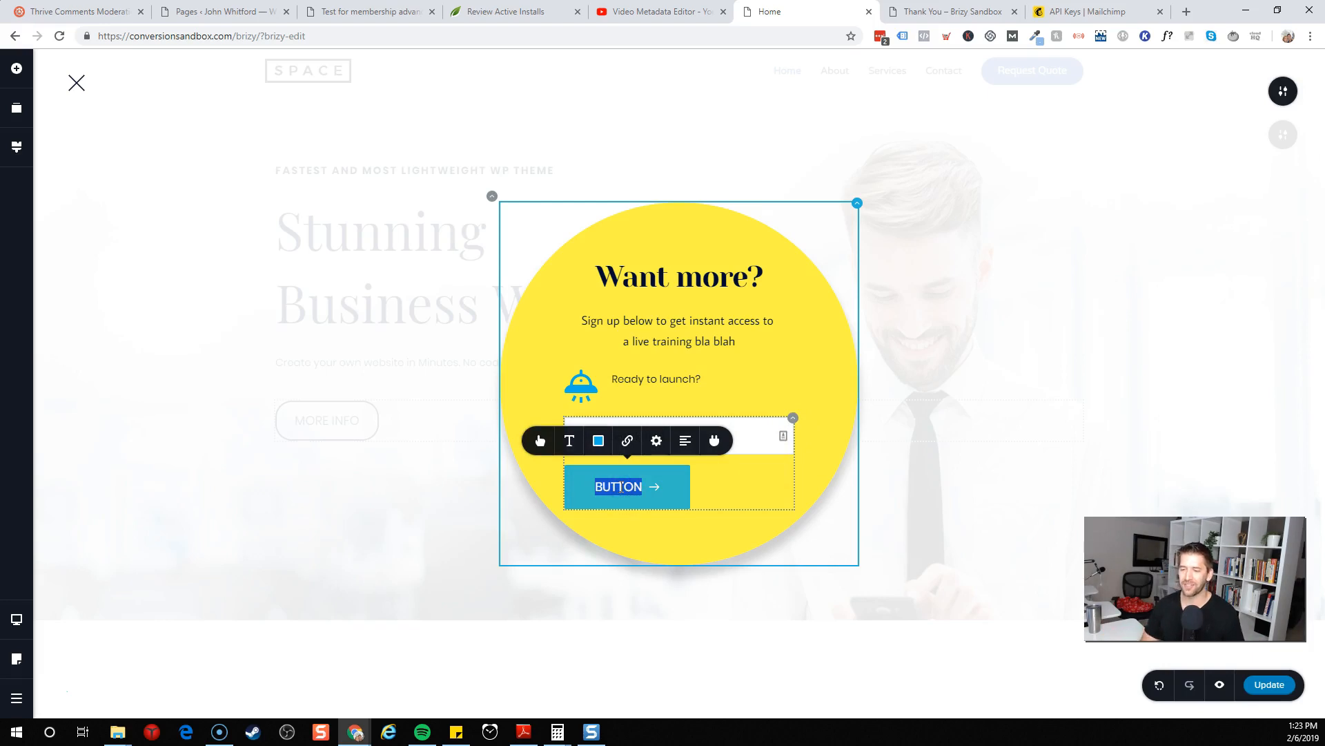
type("Submit and g")
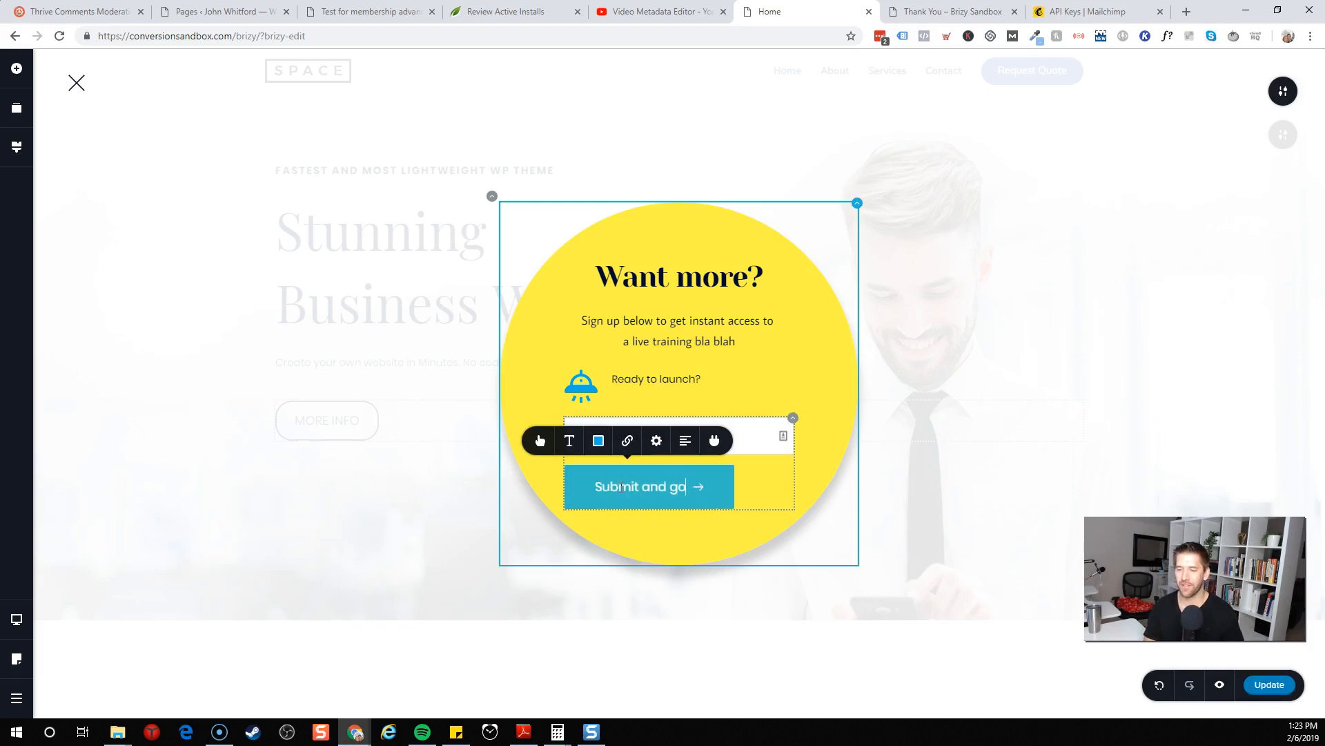
type("o")
left_click(772, 496)
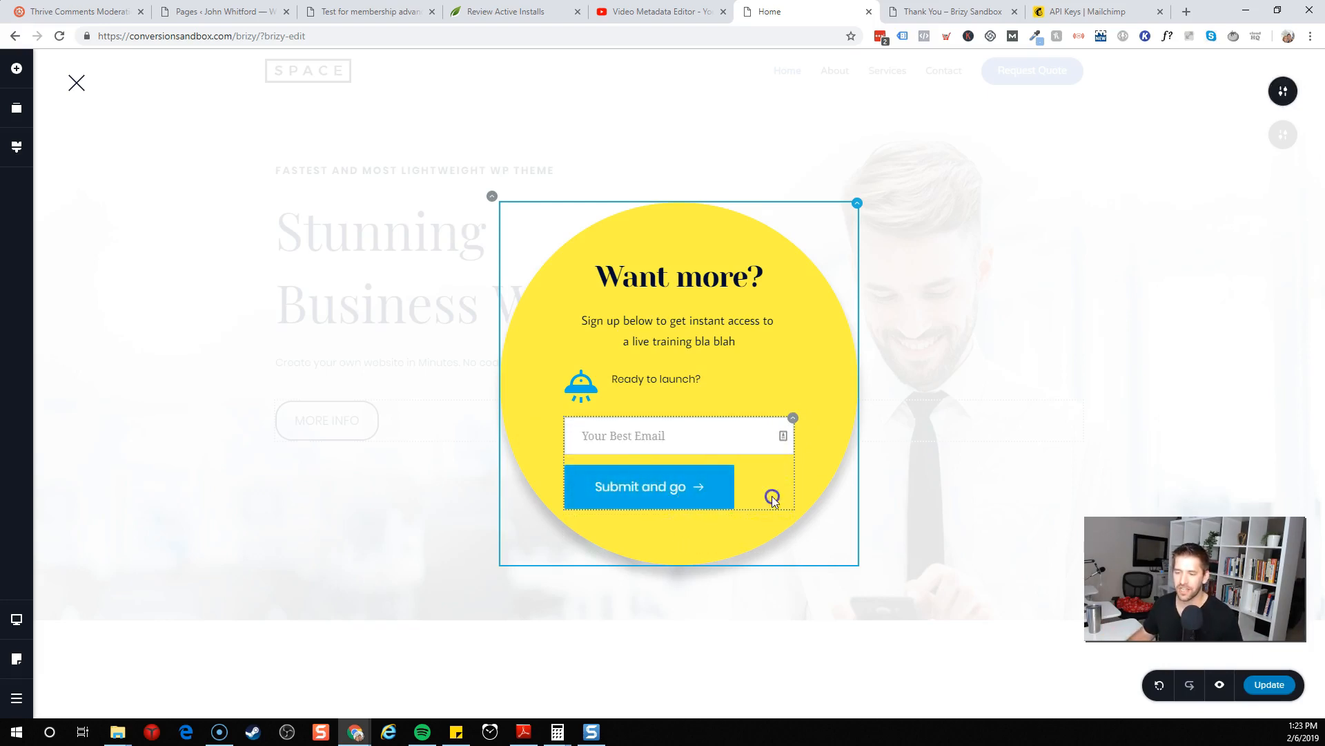
Set the button's background colour to #F5F5F5 and its text colour to #00AEE8
left_click(726, 484)
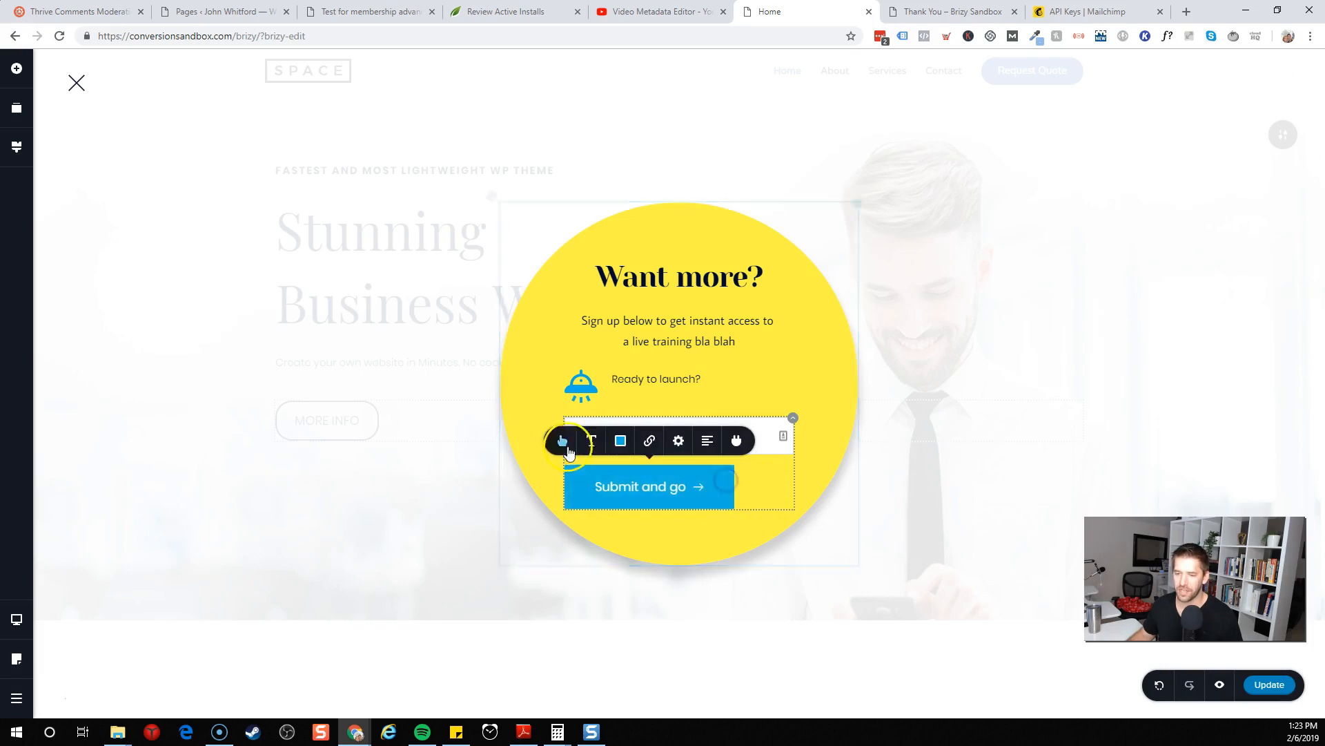
left_click(620, 442)
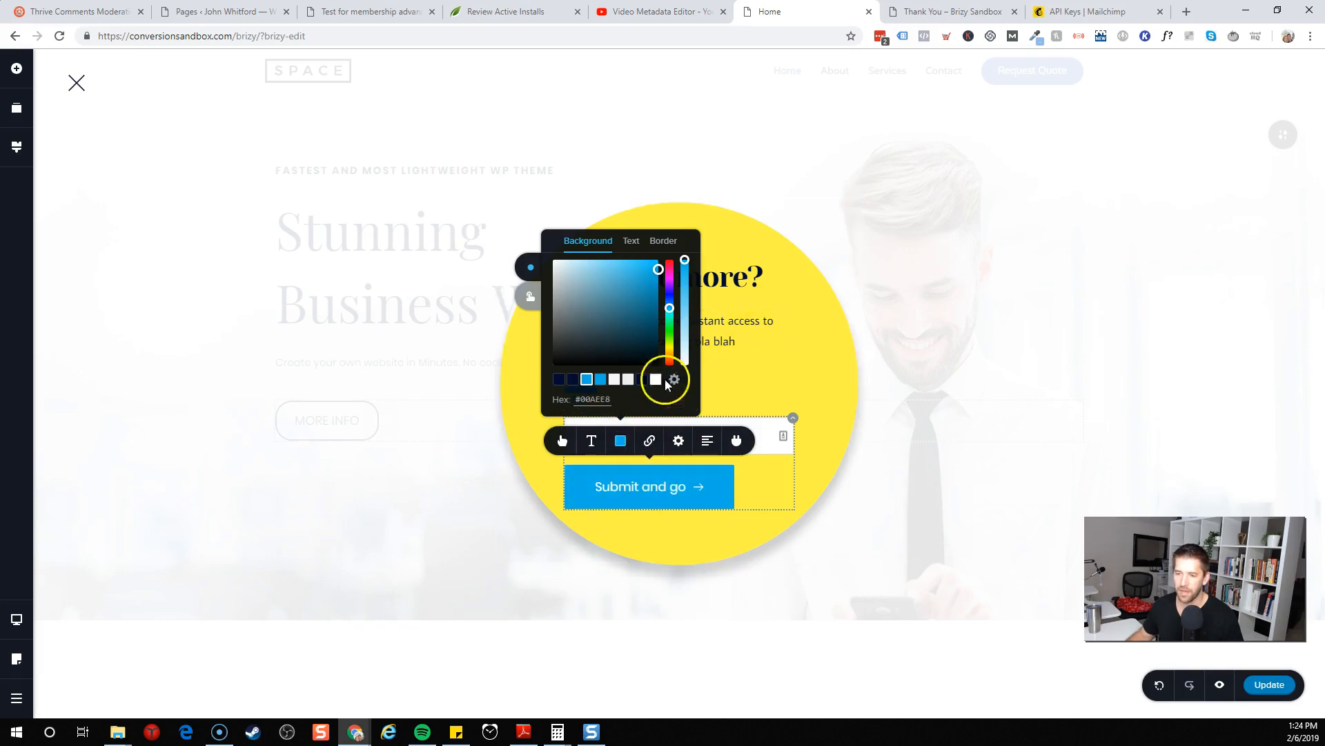
left_click(615, 380)
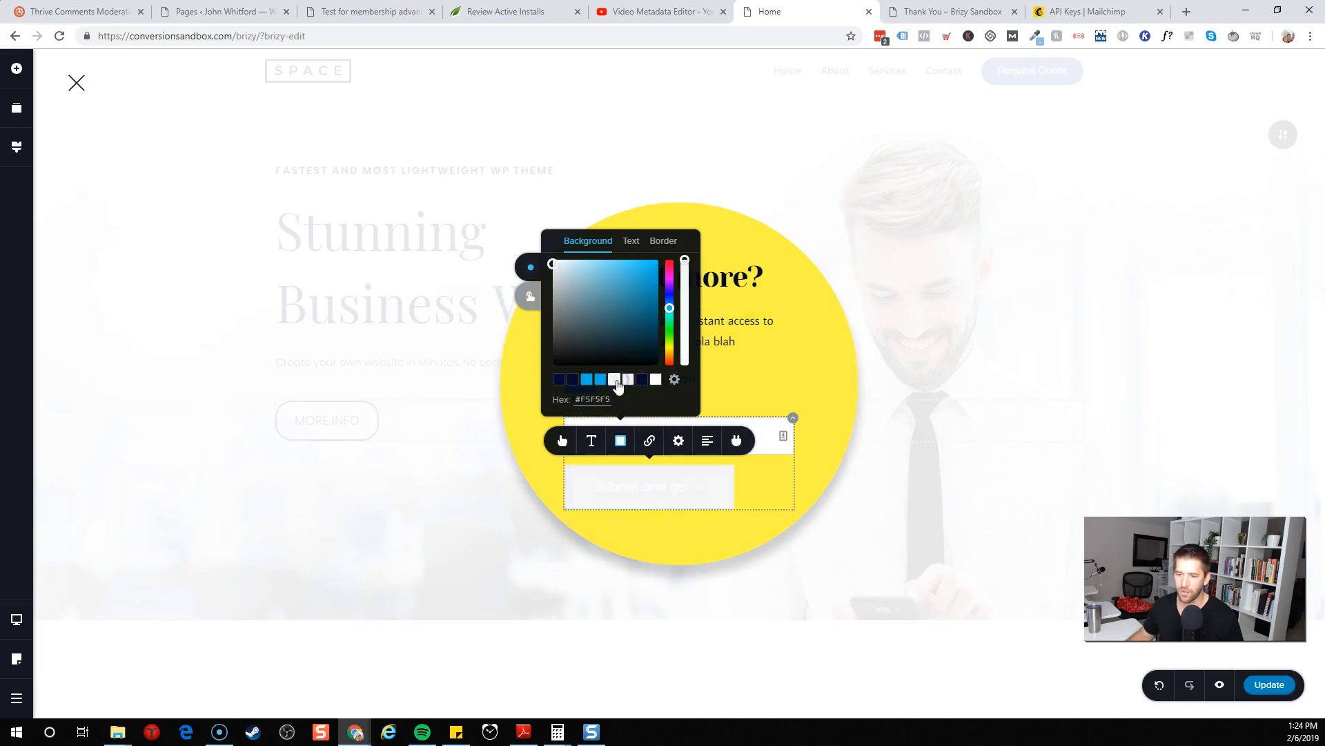
left_click(634, 242)
left_click(601, 379)
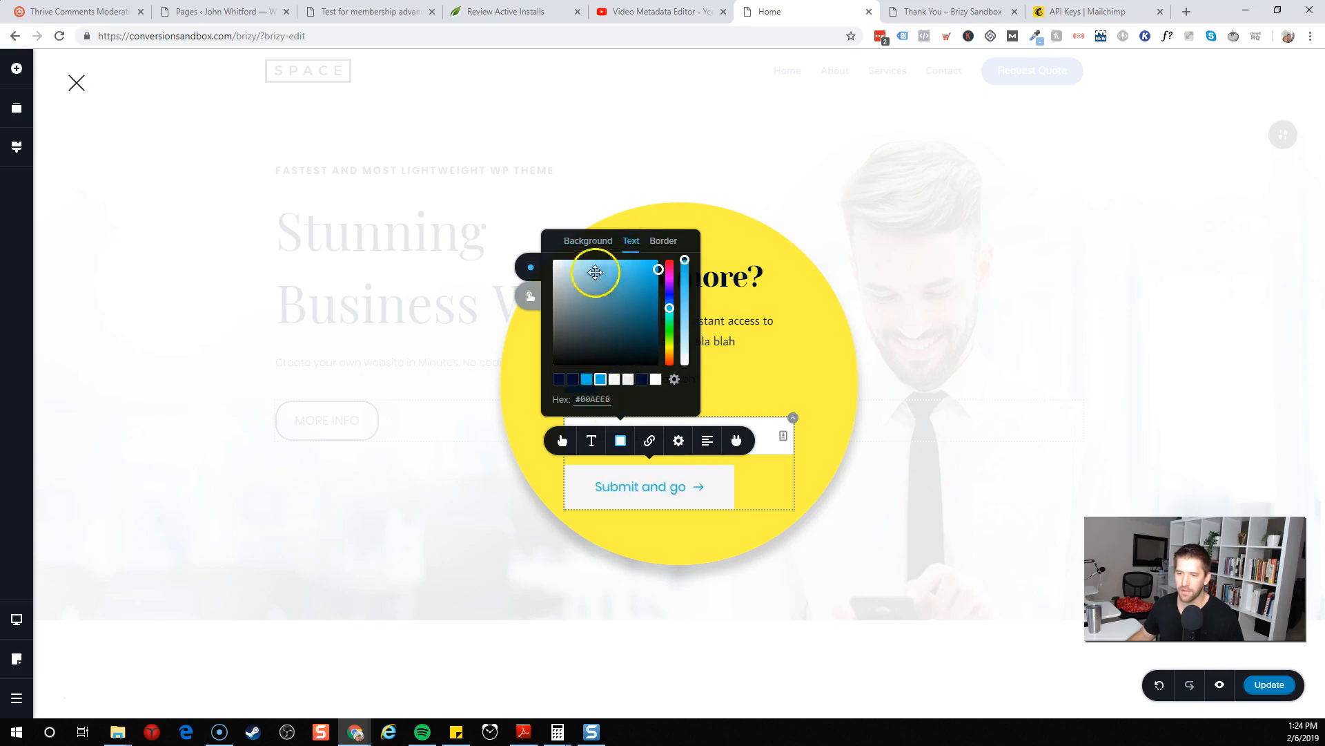
Set the button's hover state to a #00AEE8 background with #F5F5F5 text
left_click(535, 298)
left_click(590, 240)
left_click(587, 380)
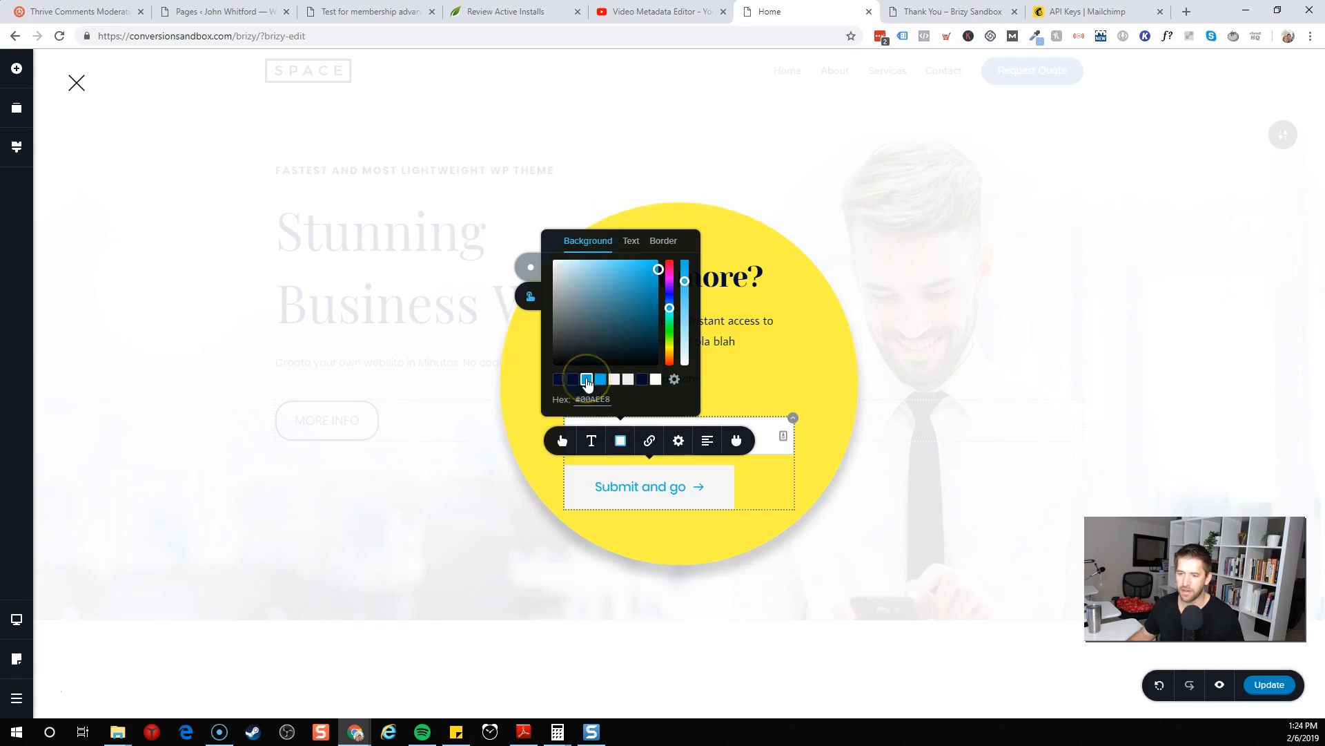
left_click(631, 241)
left_click(615, 380)
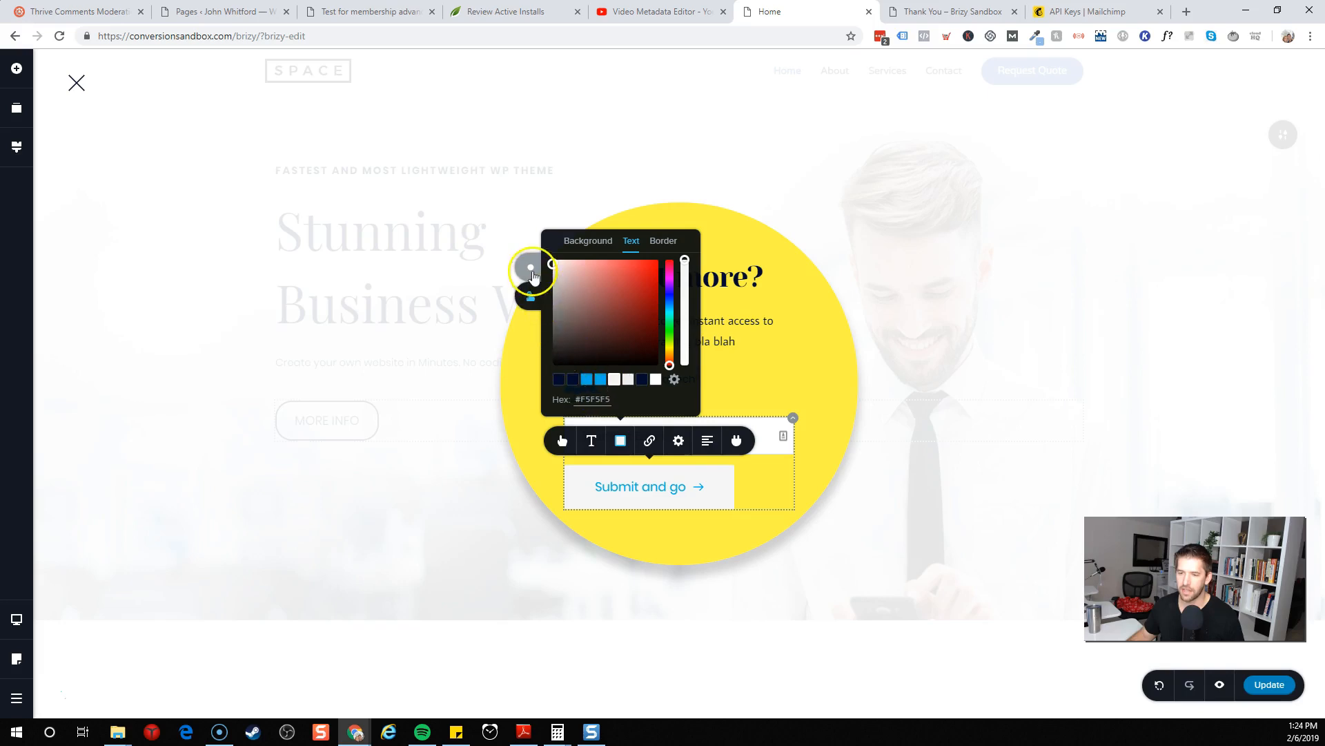
left_click(531, 302)
left_click(531, 269)
left_click(529, 296)
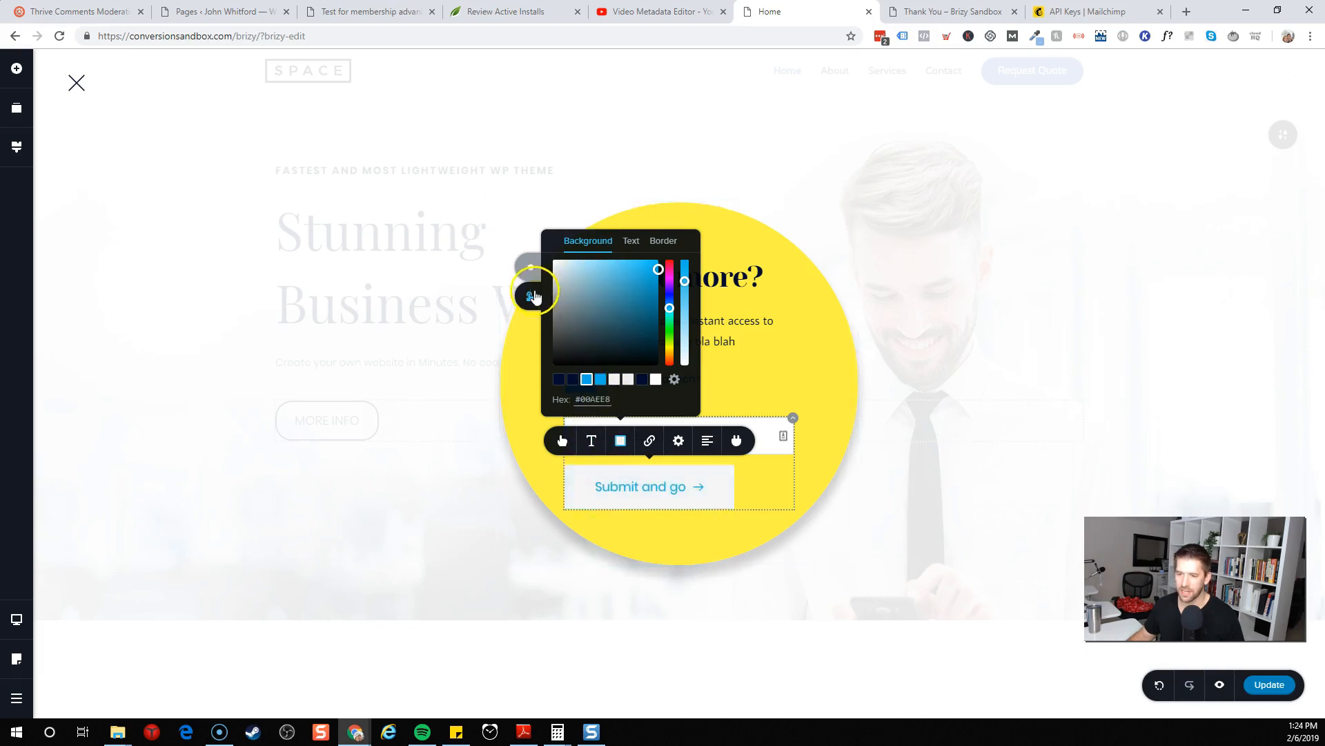
left_click(772, 334)
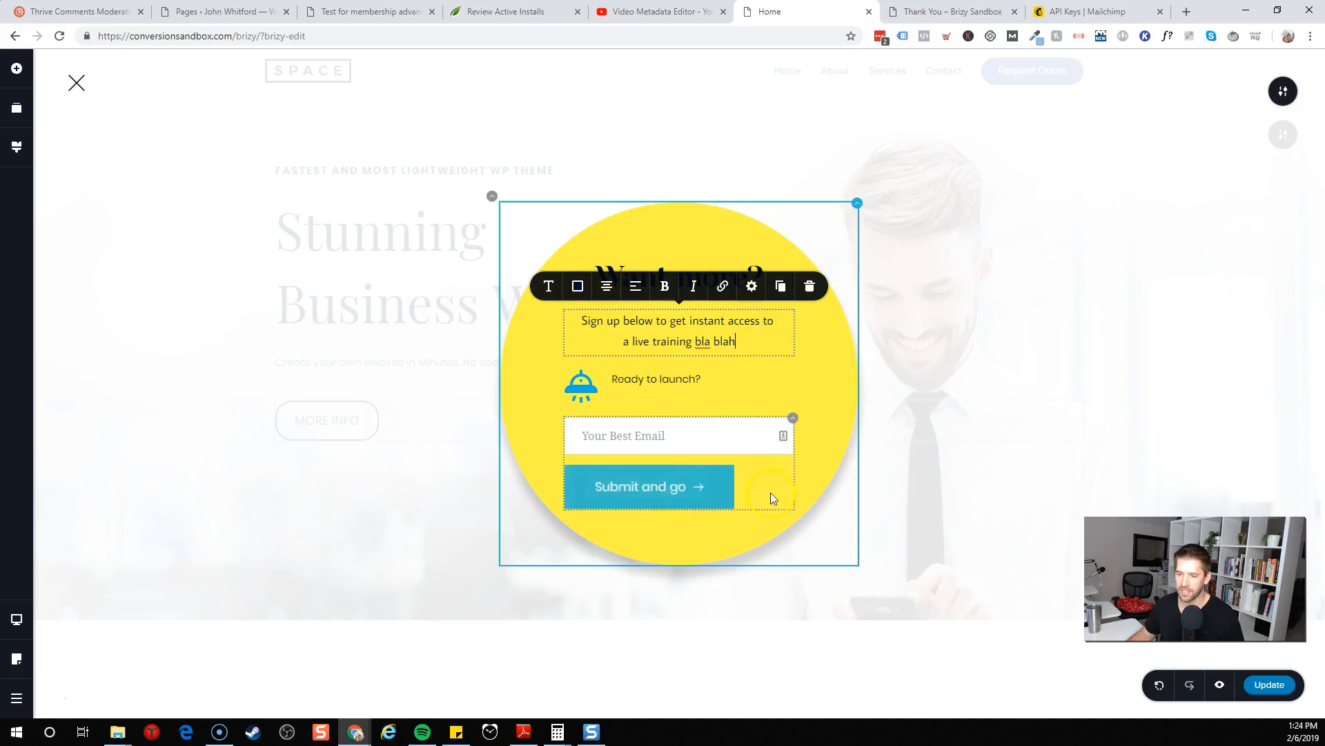
Give the button a #00AEE8 border colour
left_click(670, 497)
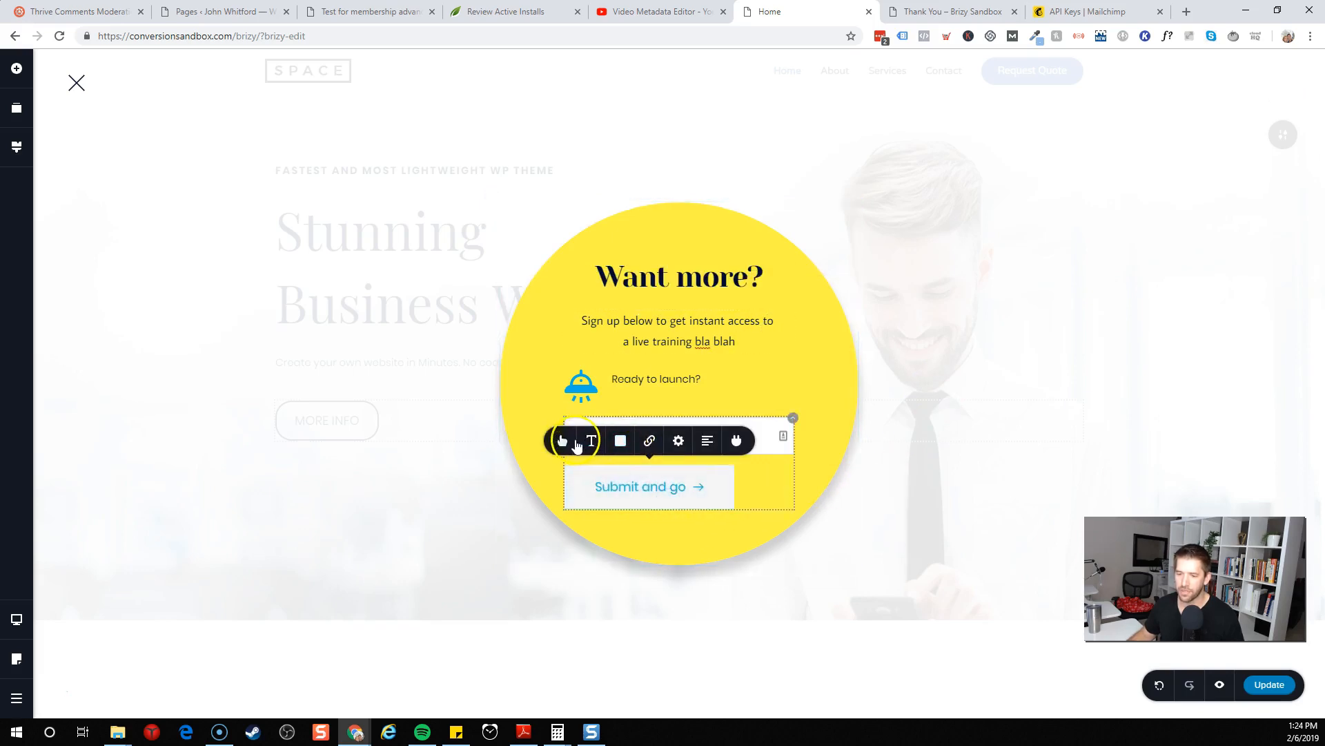
left_click(620, 440)
left_click(664, 240)
left_click(601, 379)
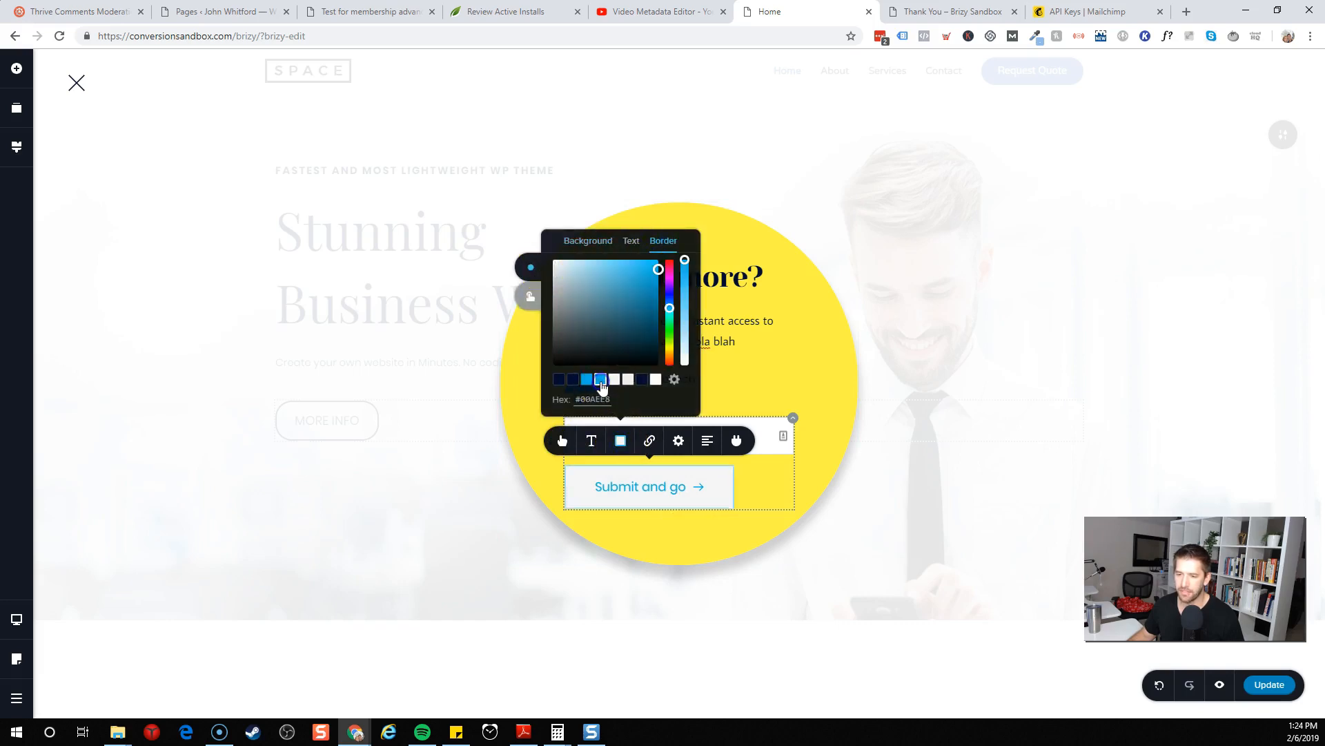
left_click(884, 428)
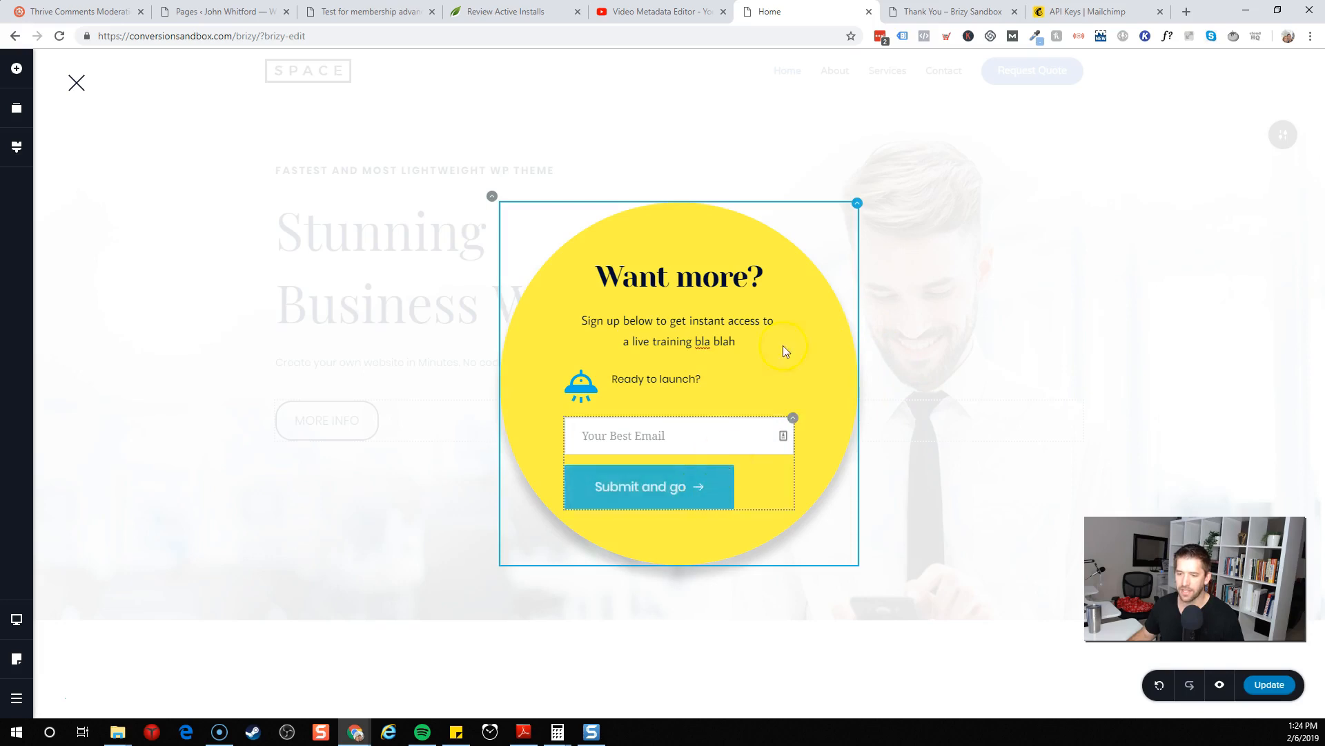
Open the form's integration apps and review the WordPress and MailerLite connection options
left_click(718, 486)
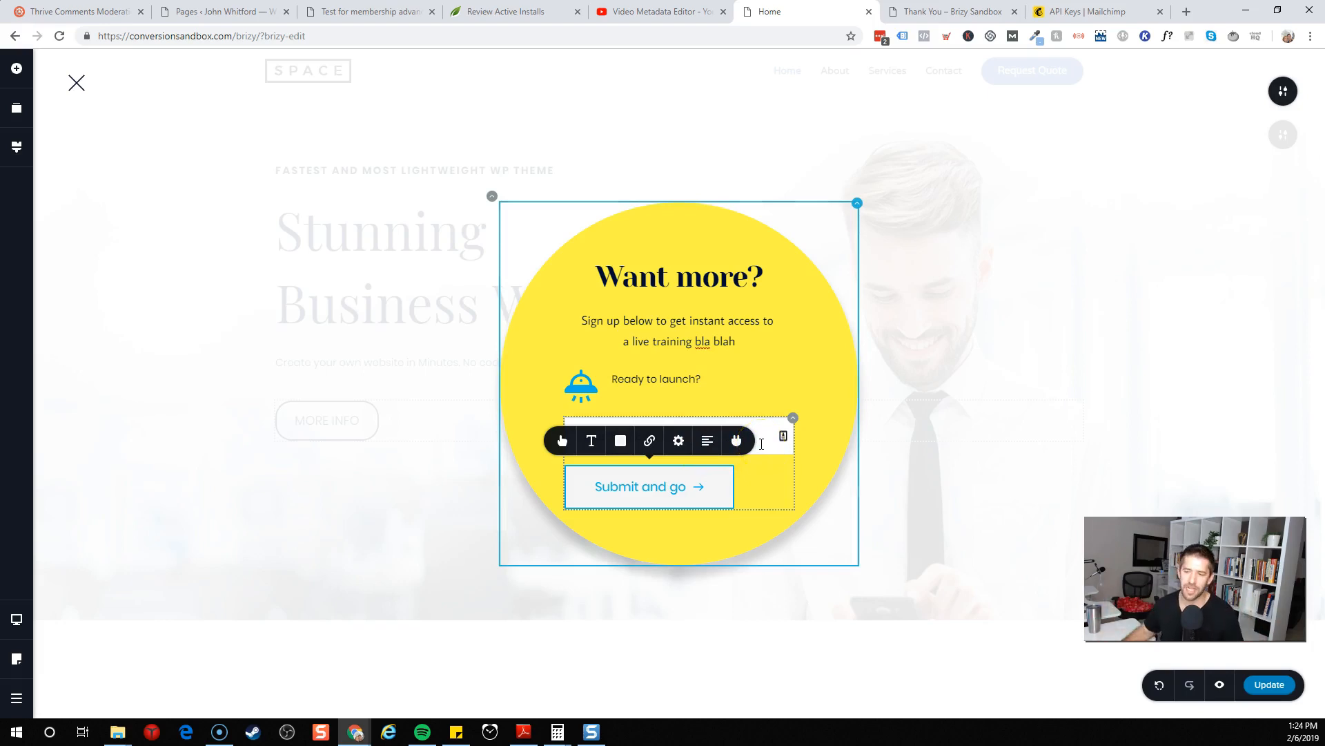
left_click(736, 441)
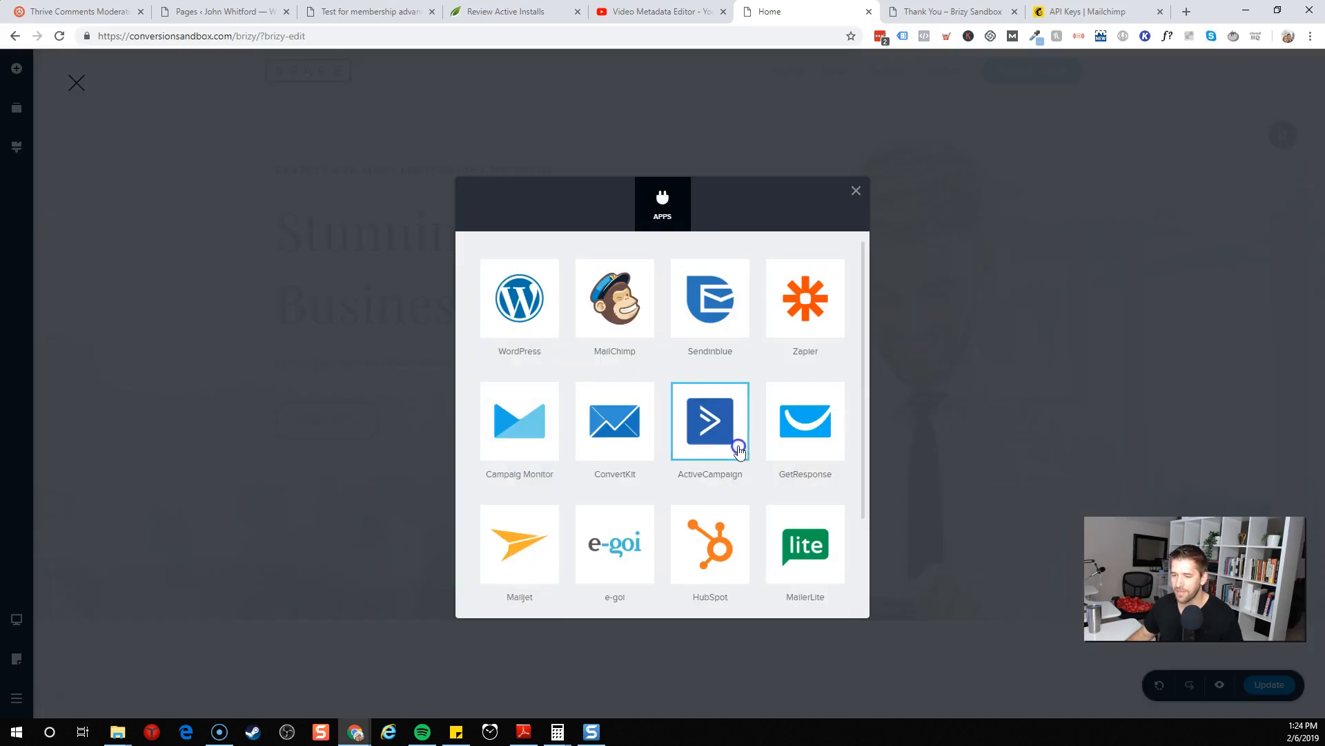
scroll(591, 378, "down", 2)
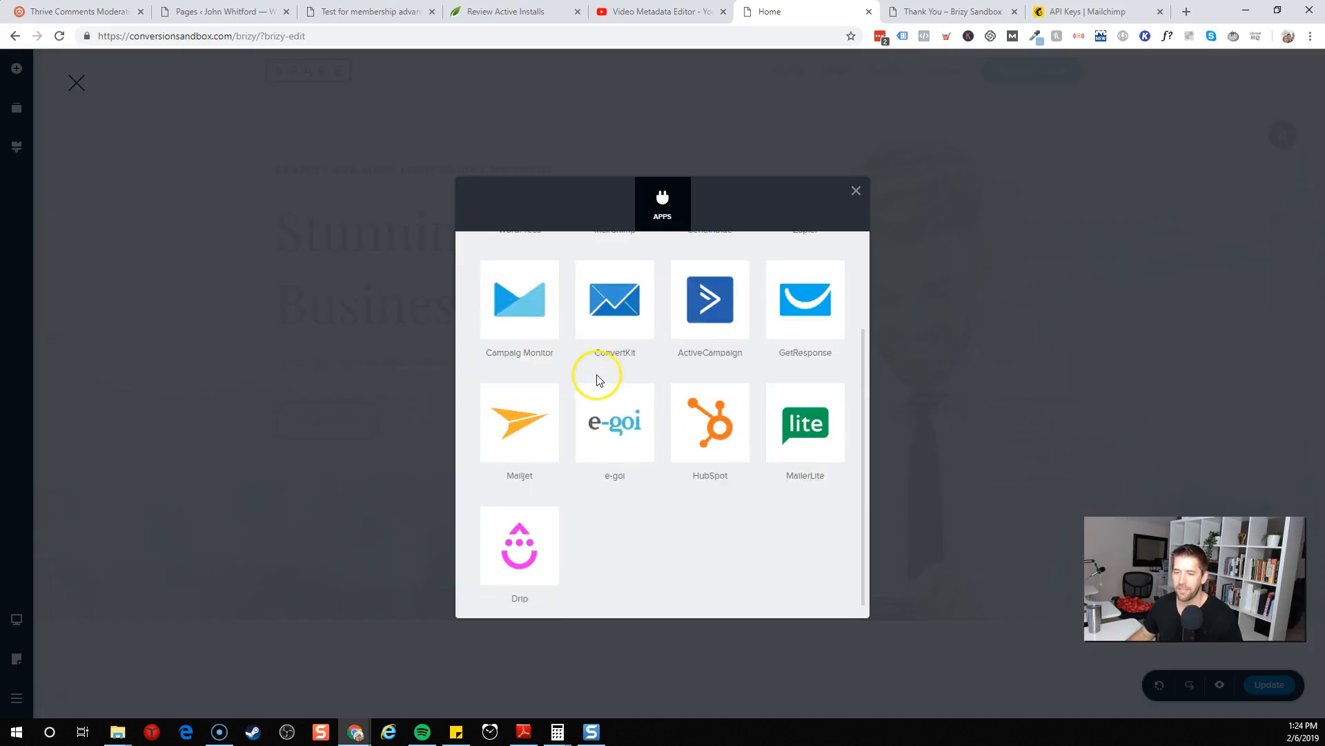
scroll(663, 531, "up", 2)
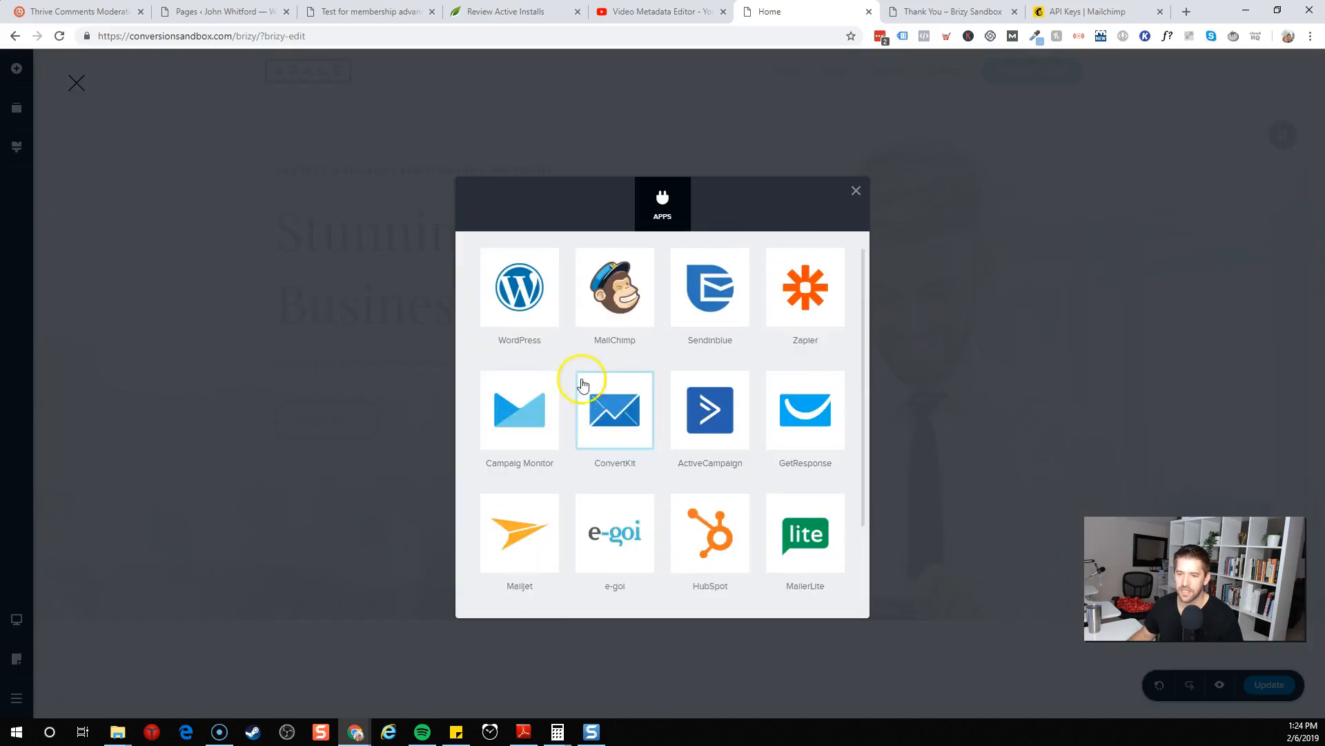
left_click(533, 305)
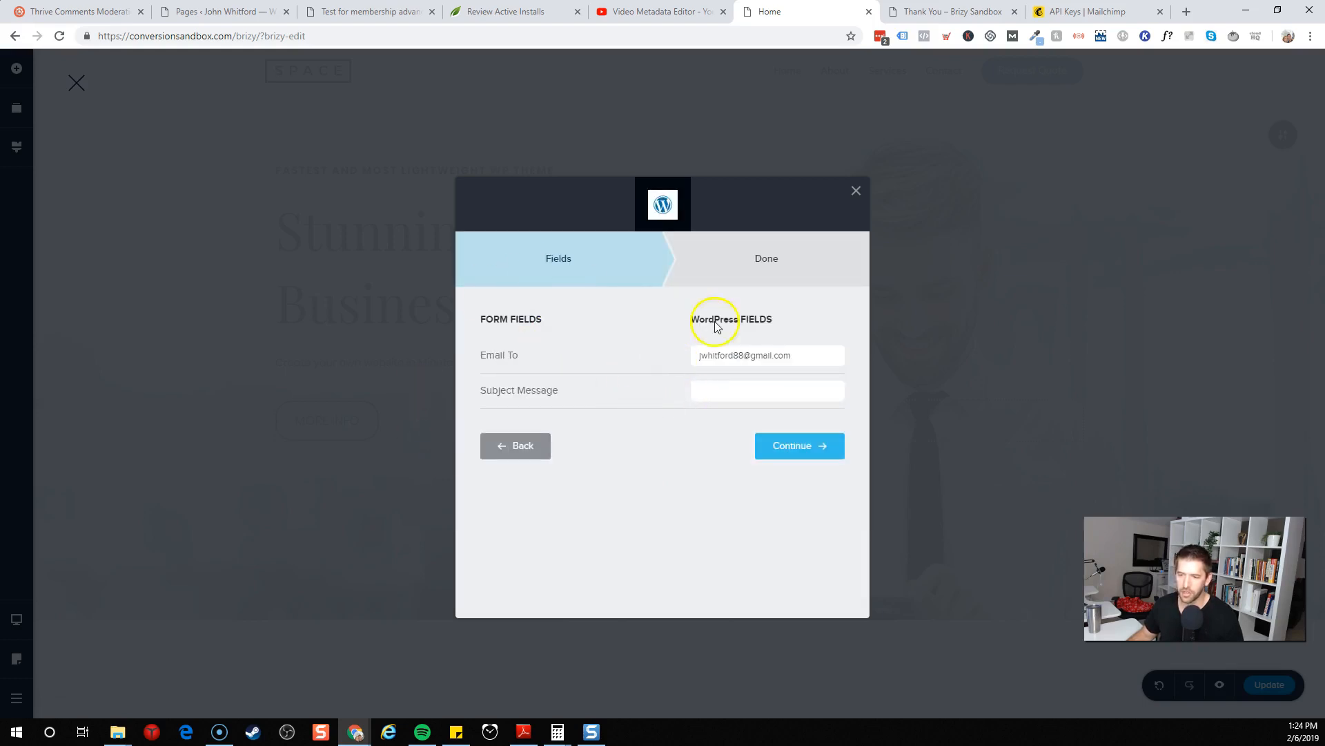
left_click(523, 448)
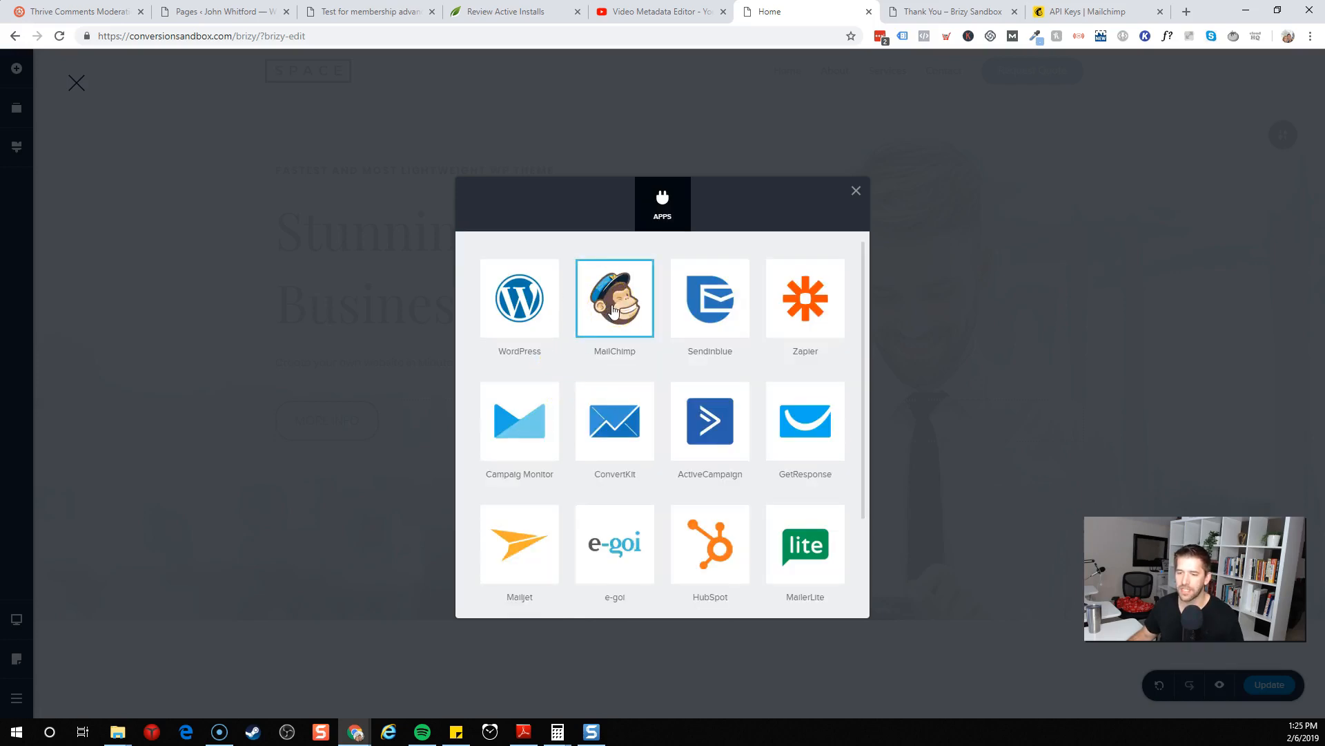
left_click(613, 309)
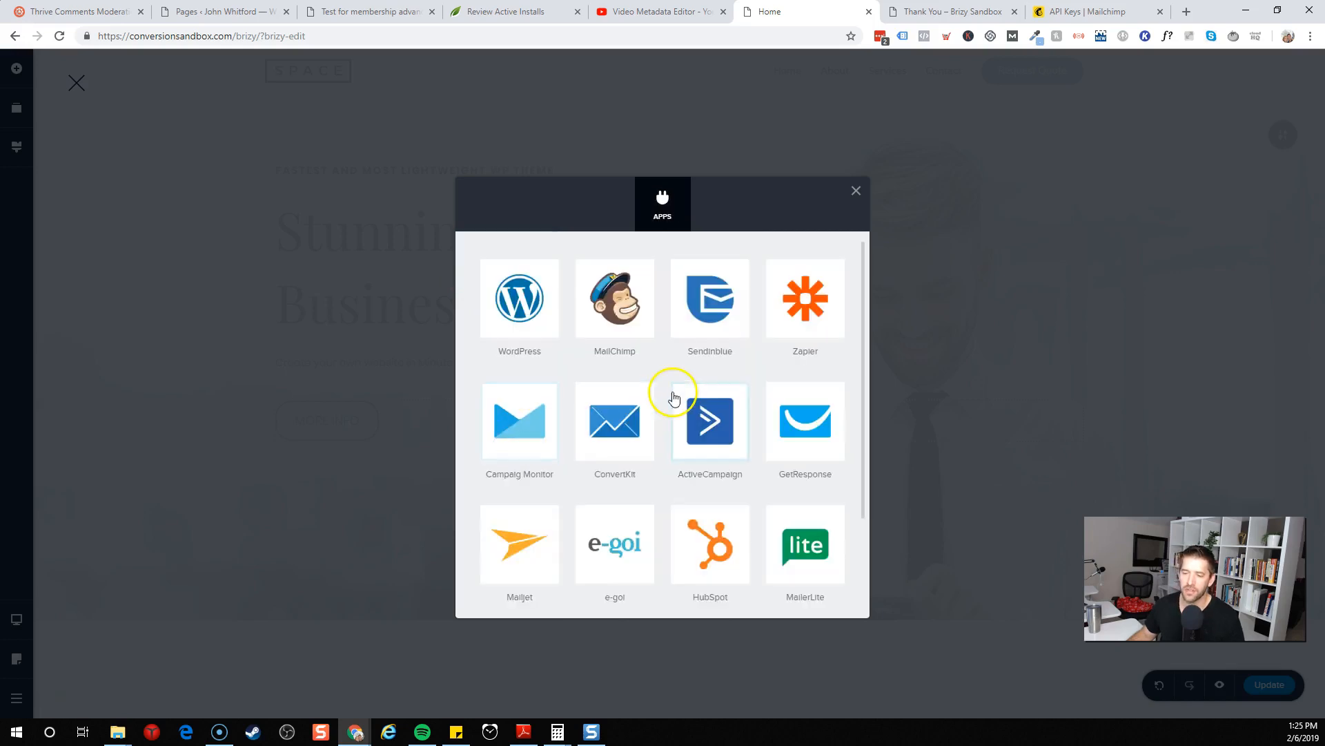
scroll(659, 404, "down", 1)
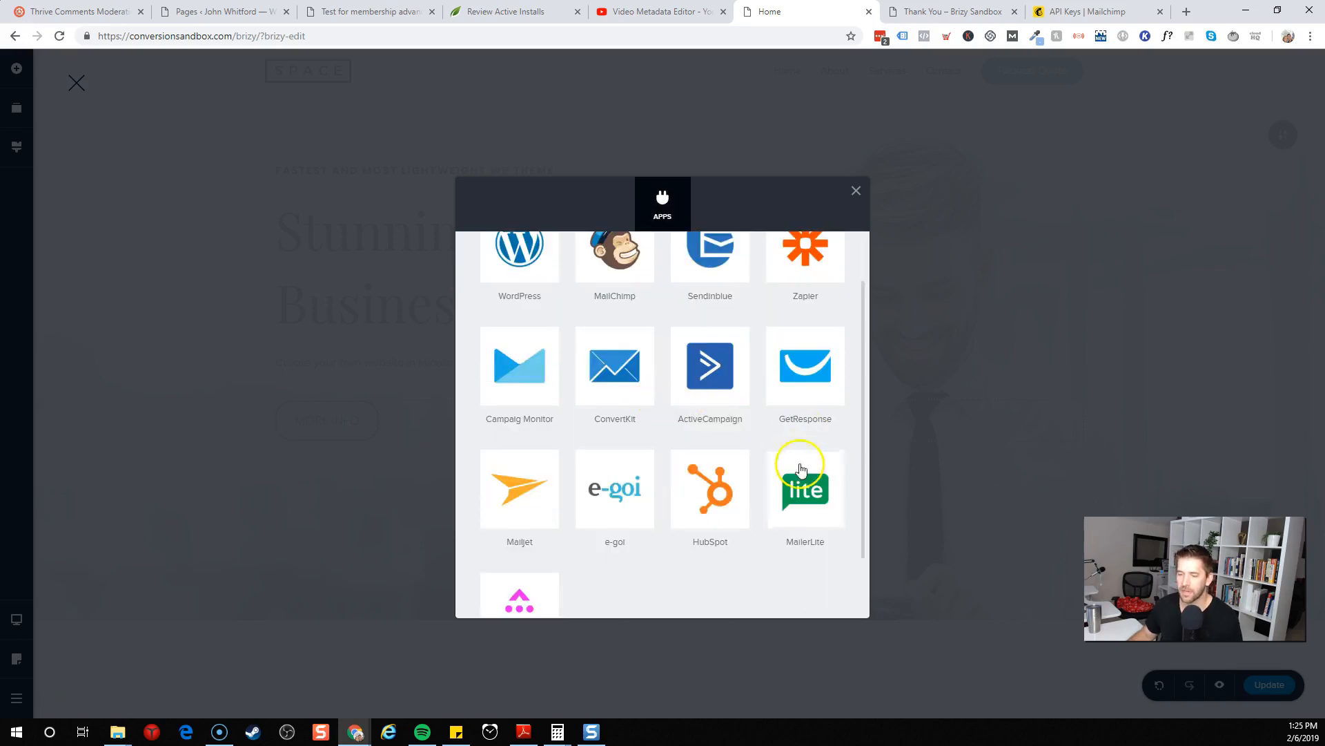
left_click(790, 485)
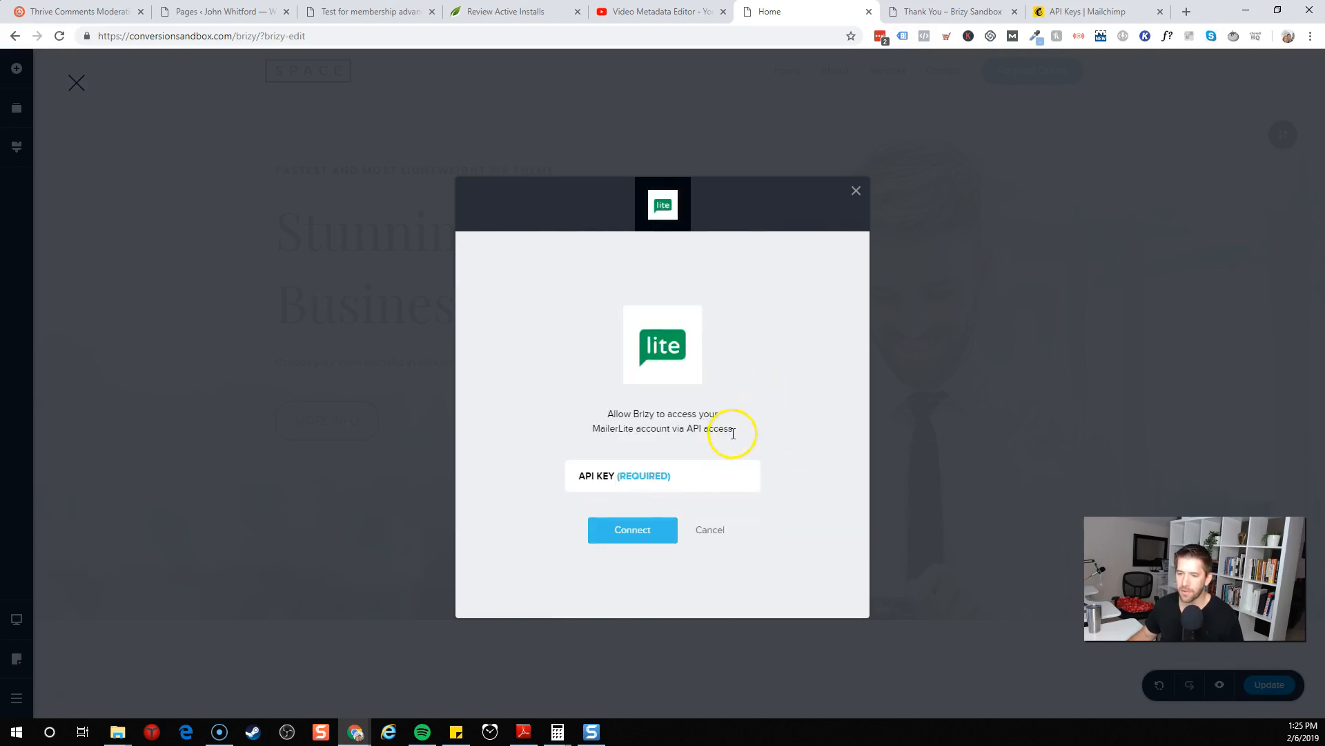
left_click(631, 468)
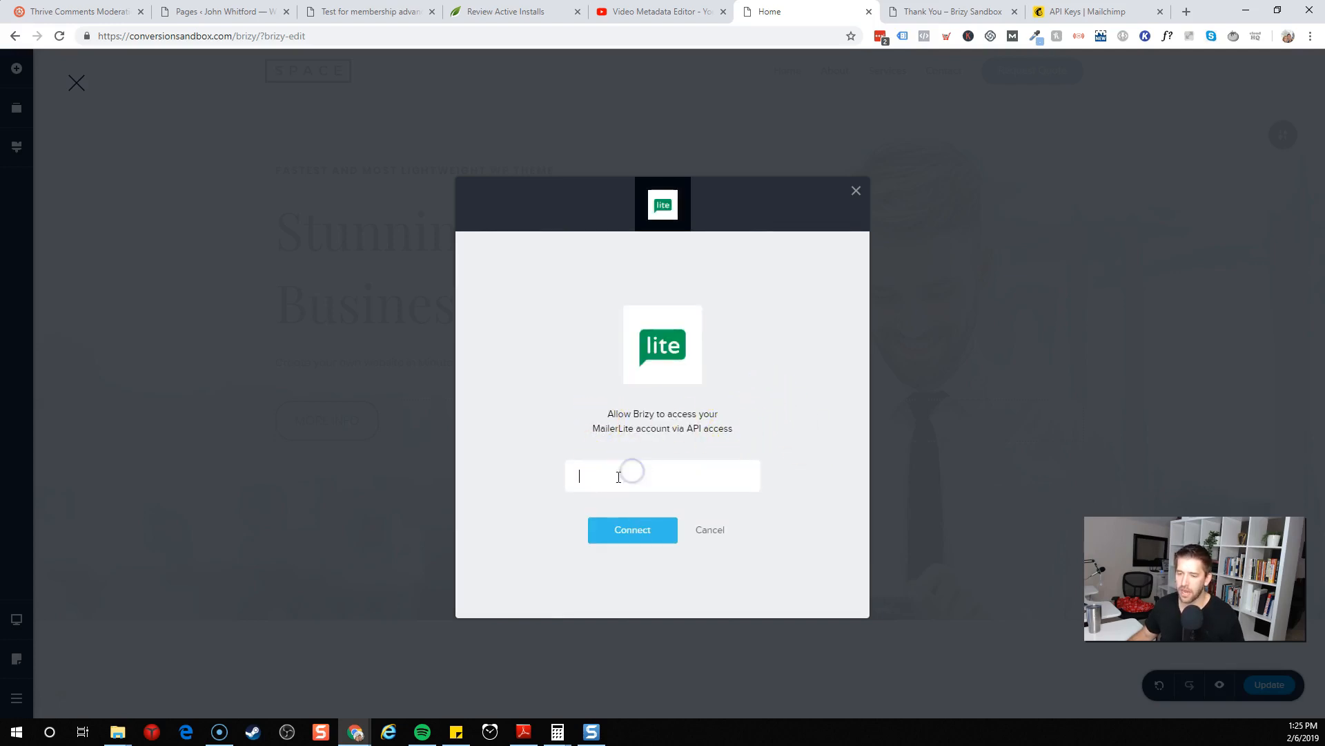
left_click(710, 531)
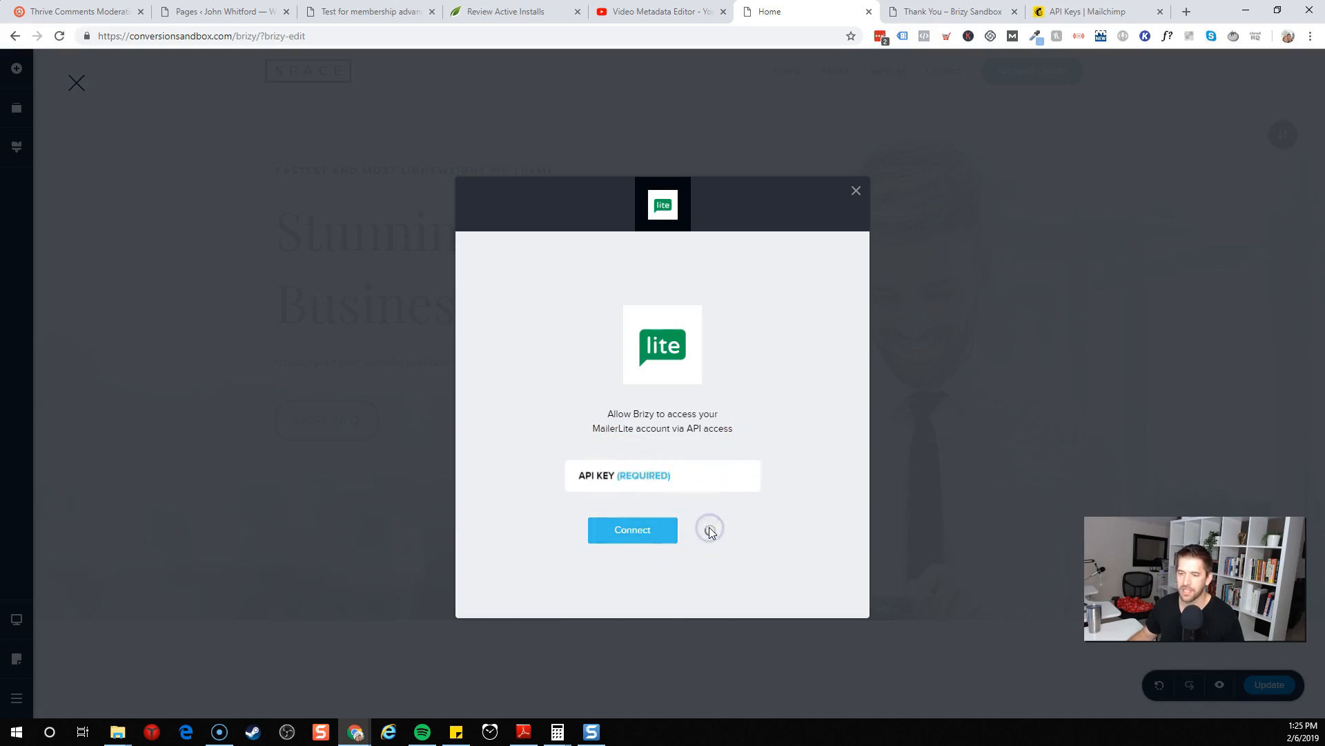
Connect the form to MailChimp, choosing the Option Engineer 30 list with email confirmation set to Not Required
left_click(634, 313)
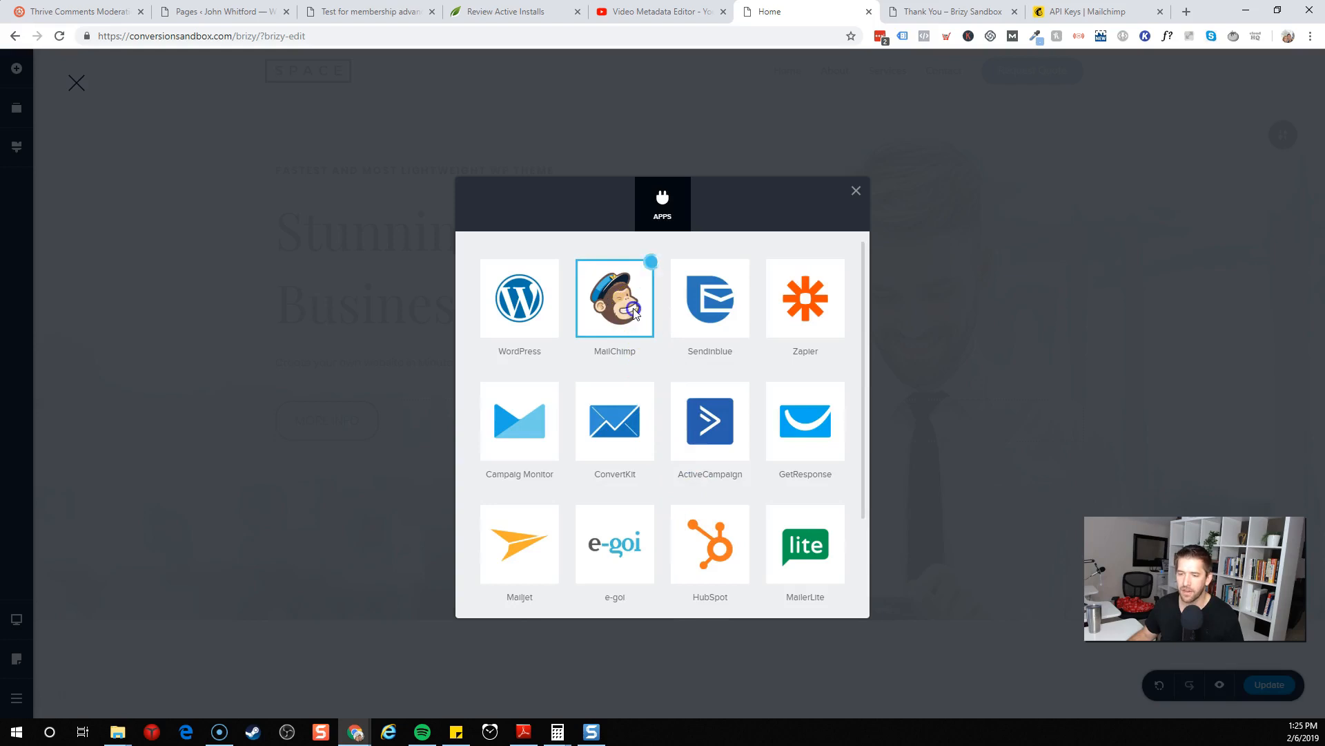
left_click(572, 281)
left_click(804, 371)
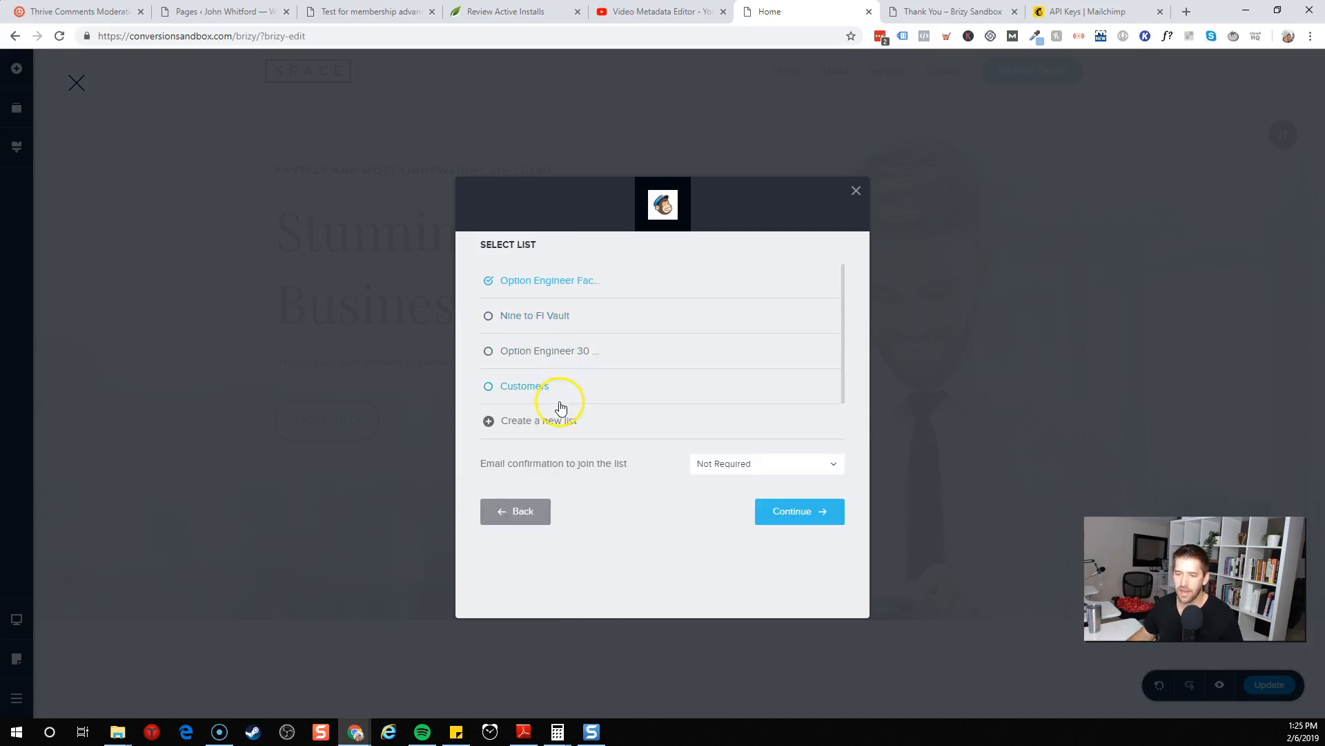
left_click(511, 352)
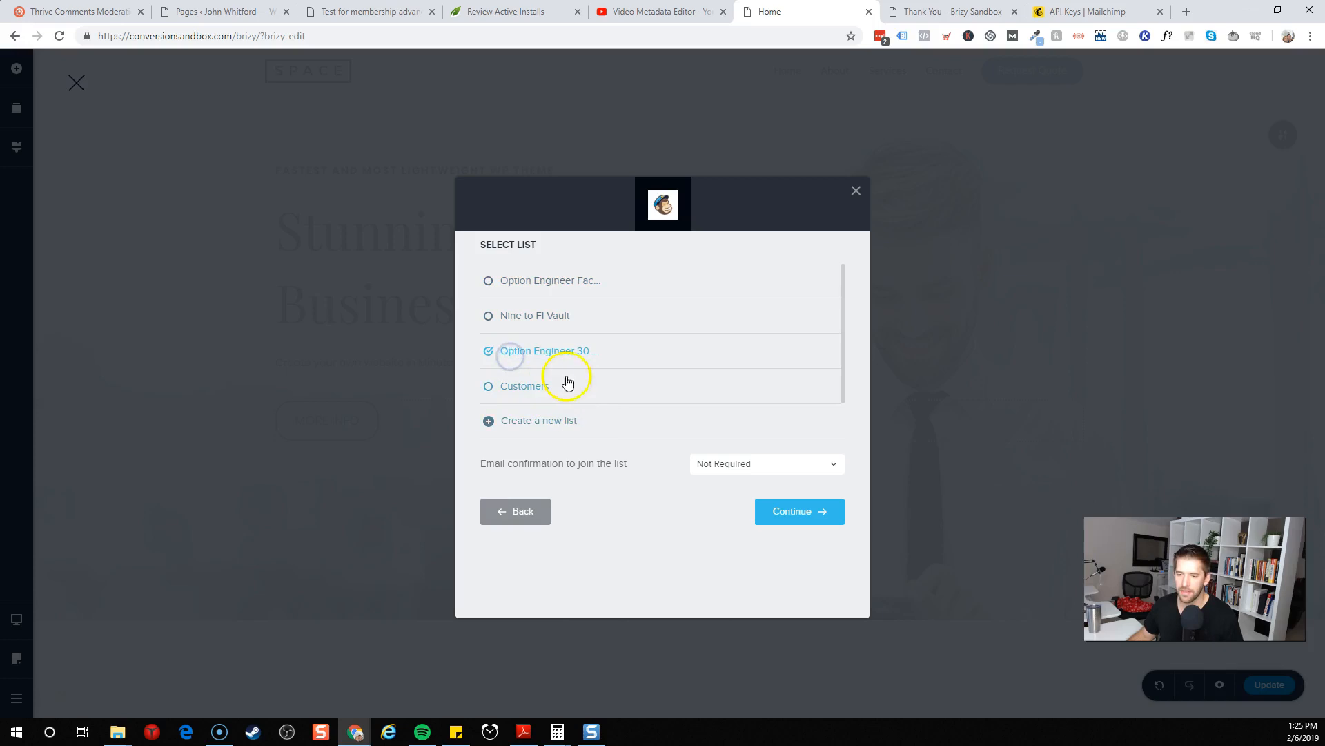
left_click(730, 464)
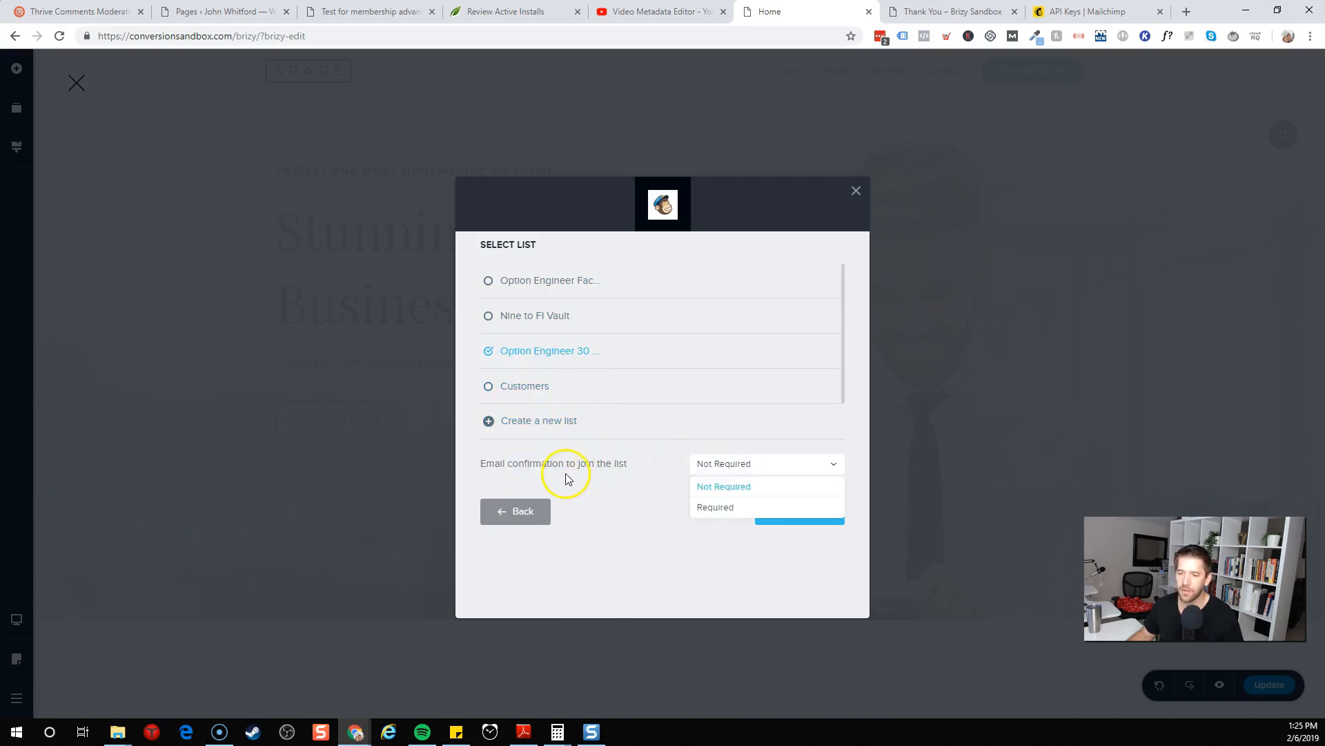
left_click(713, 486)
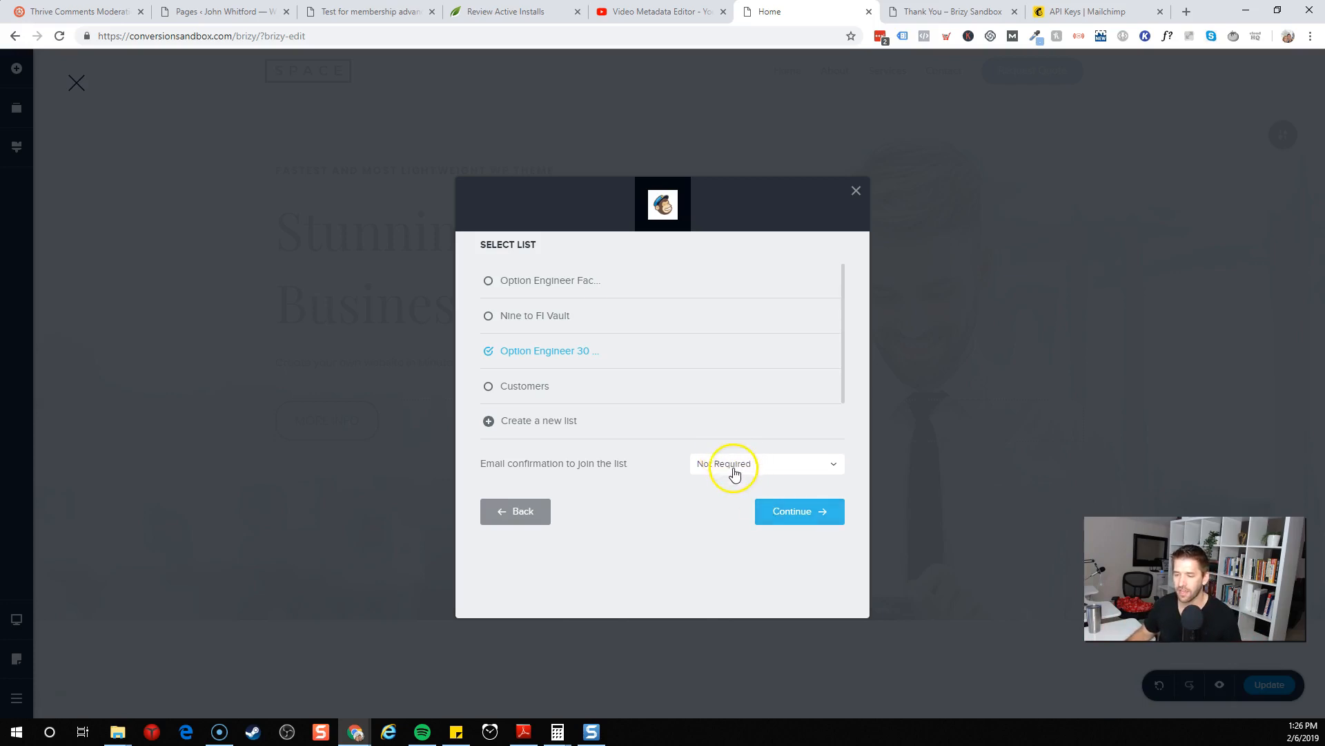
left_click(786, 524)
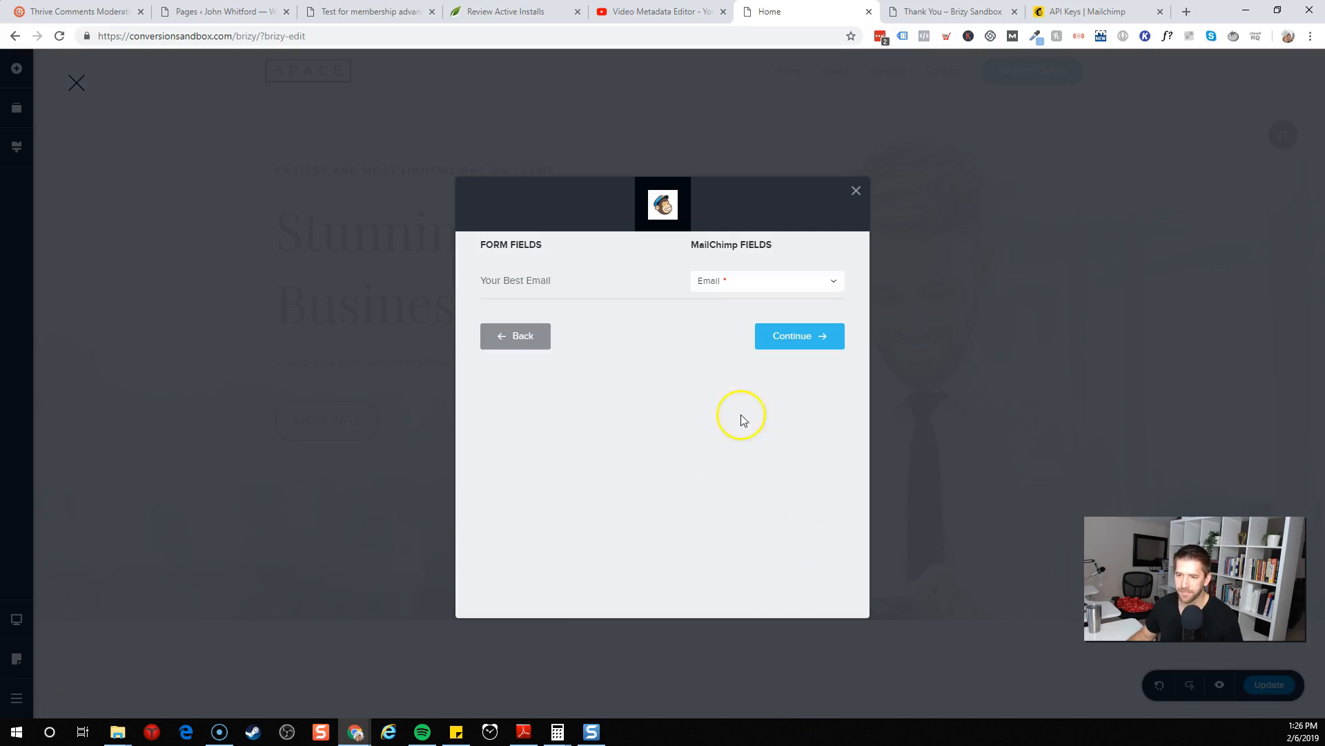
Map the Your Best Email form field to the MailChimp Email field and finish the MailChimp connection
left_click_drag(485, 245, 591, 255)
left_click(591, 255)
left_click_drag(482, 278, 545, 281)
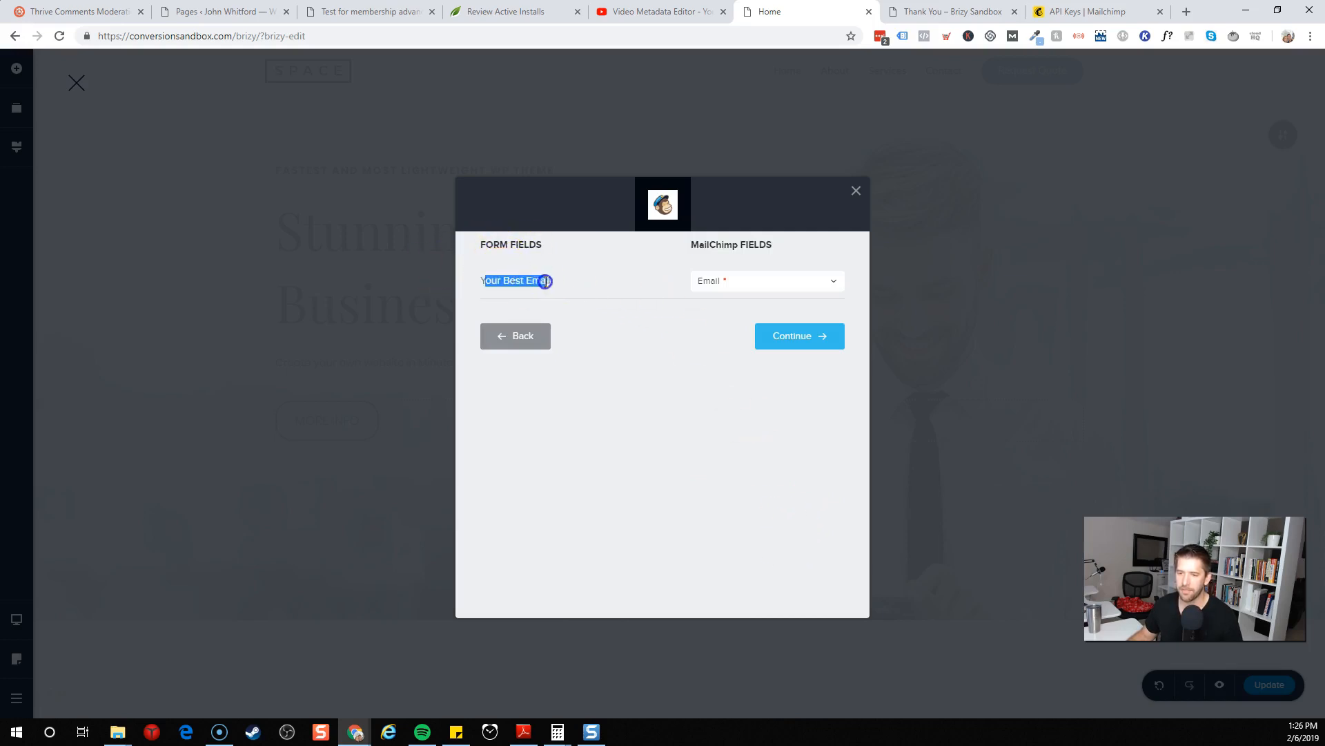
left_click(565, 283)
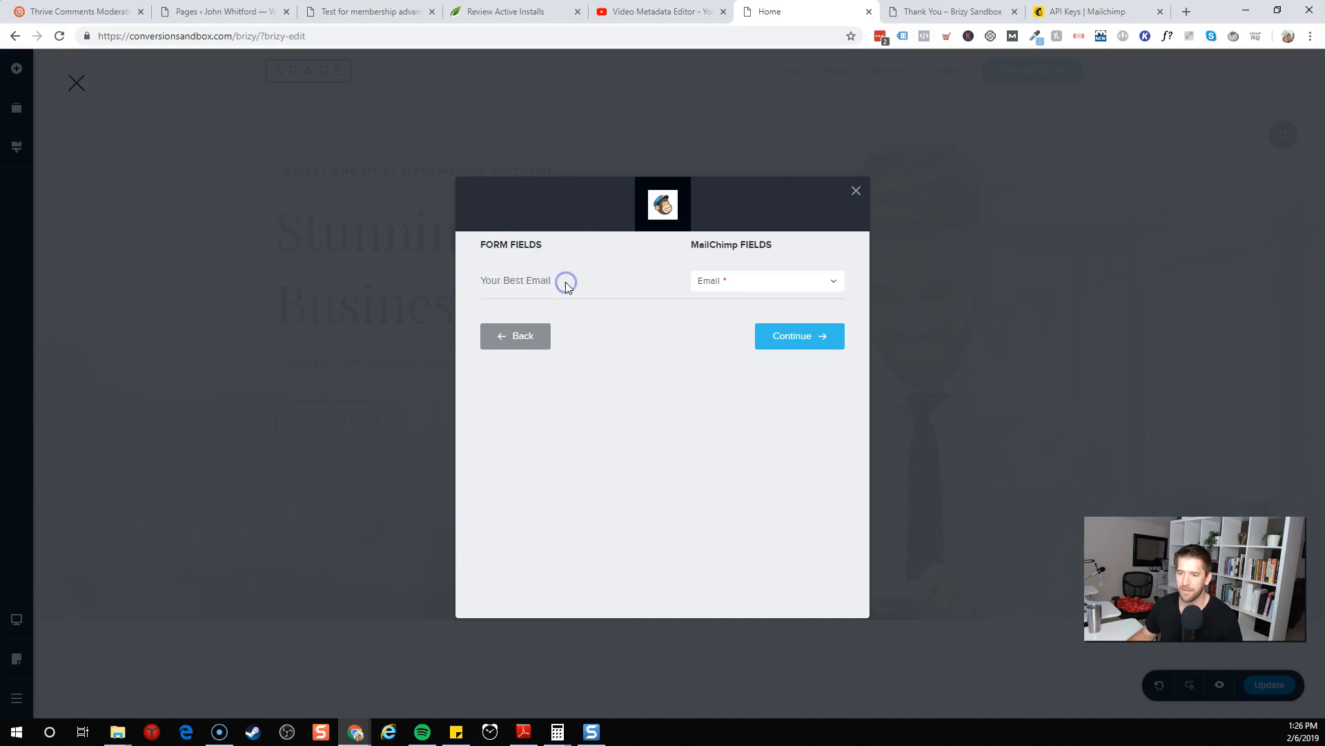
left_click(739, 286)
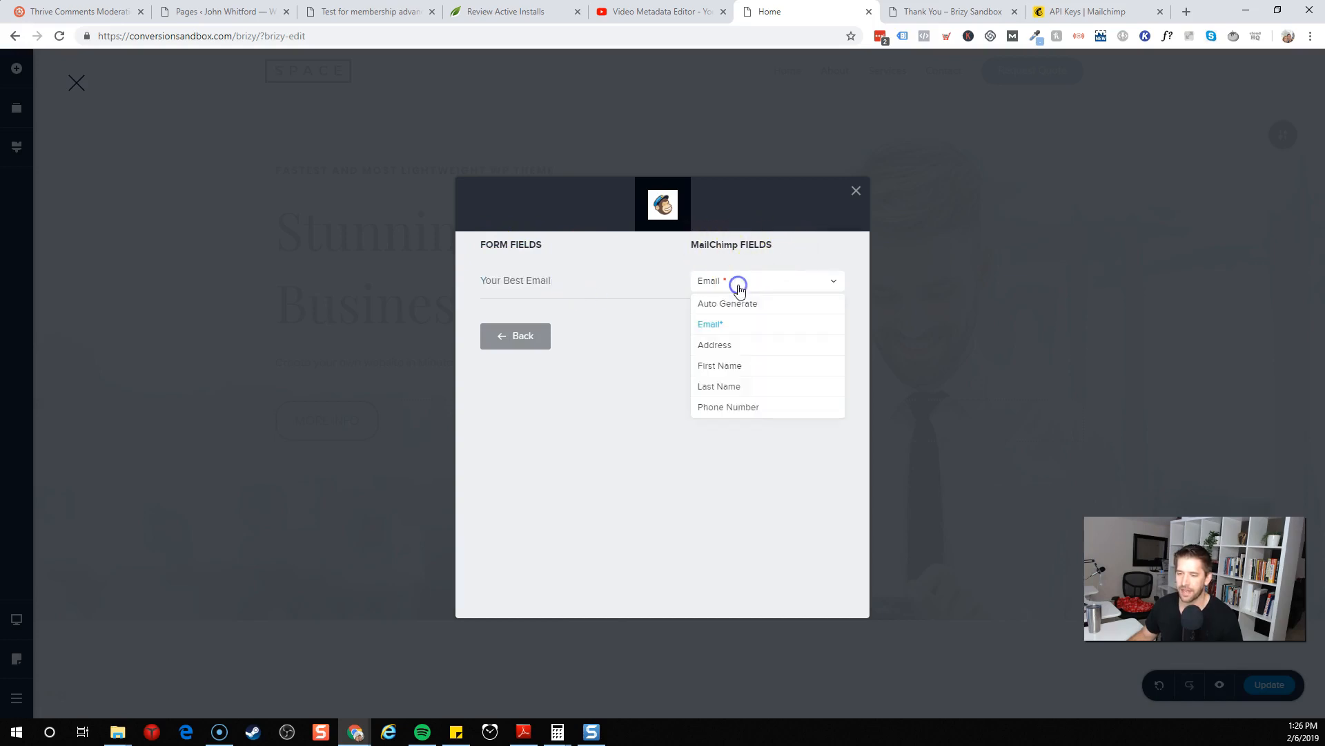
left_click(647, 340)
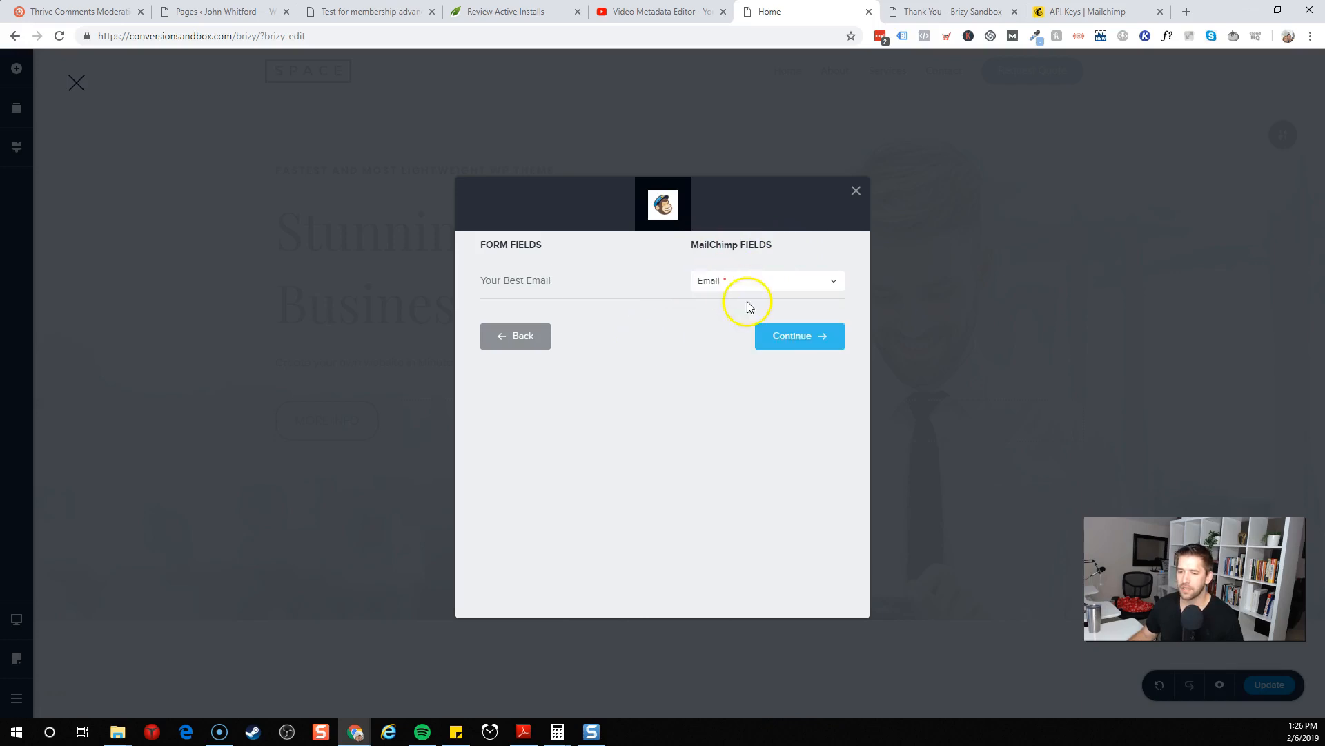
left_click(779, 337)
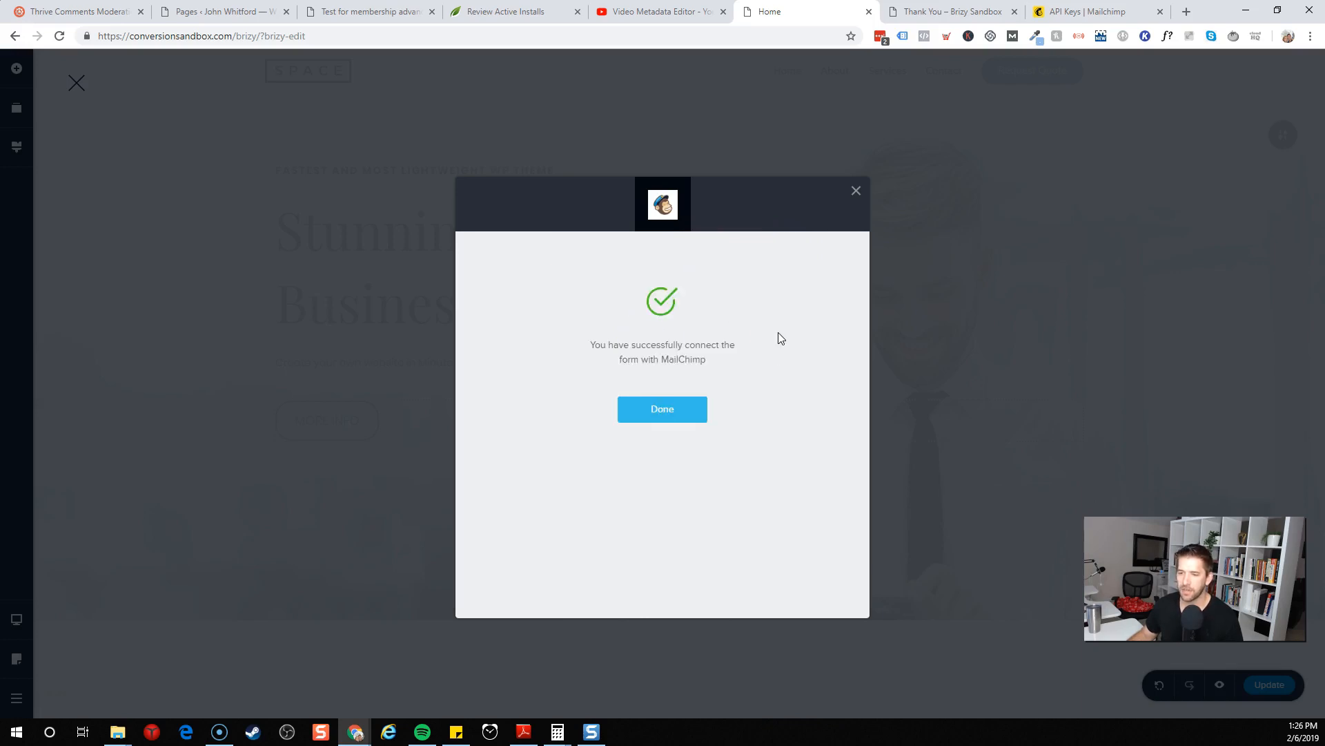
left_click(674, 410)
Examine the form's toolbar options and its spacing settings
left_click(720, 437)
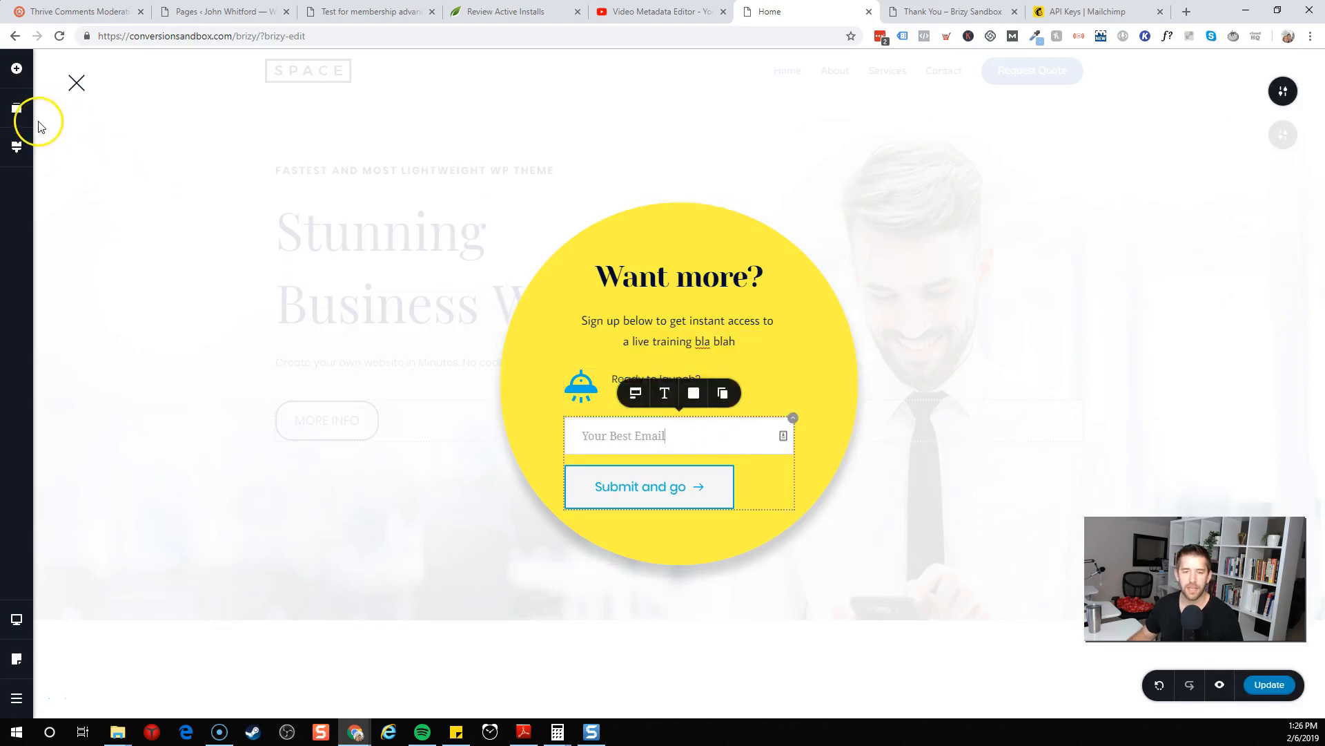
left_click(661, 434)
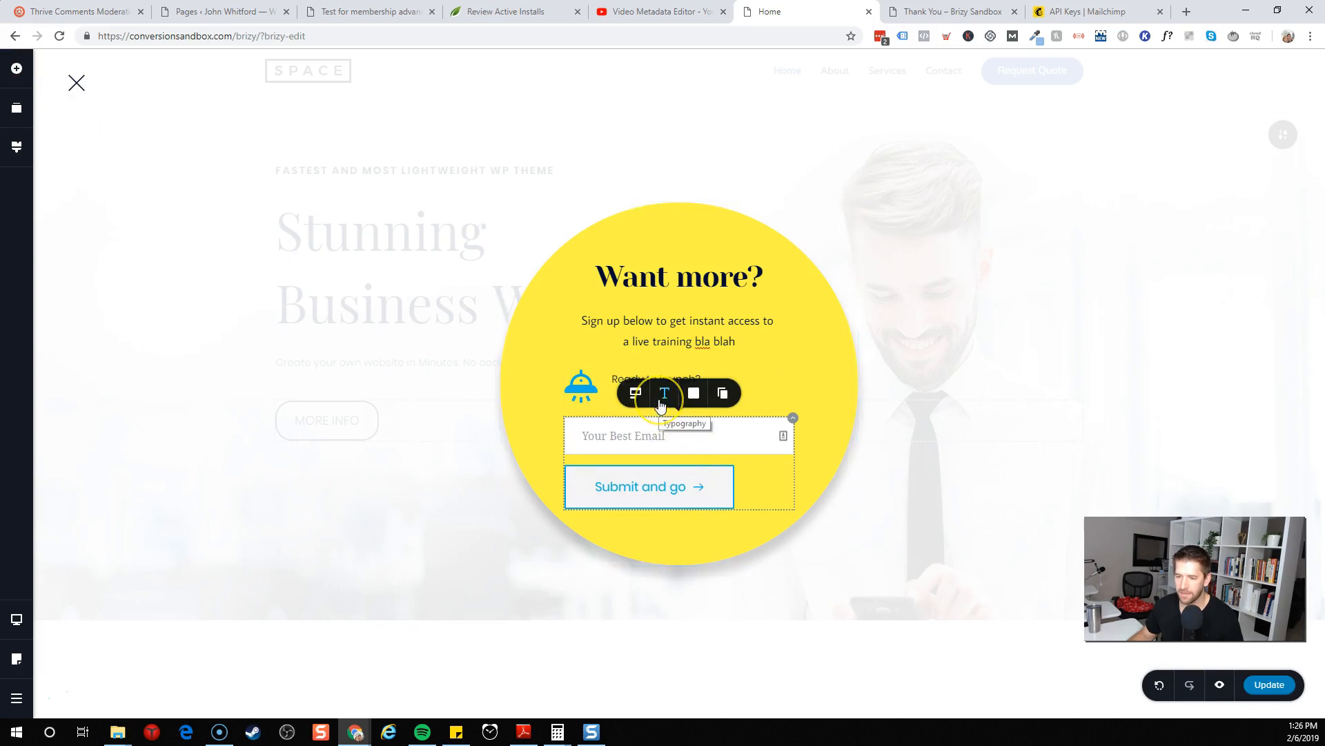
left_click(760, 492)
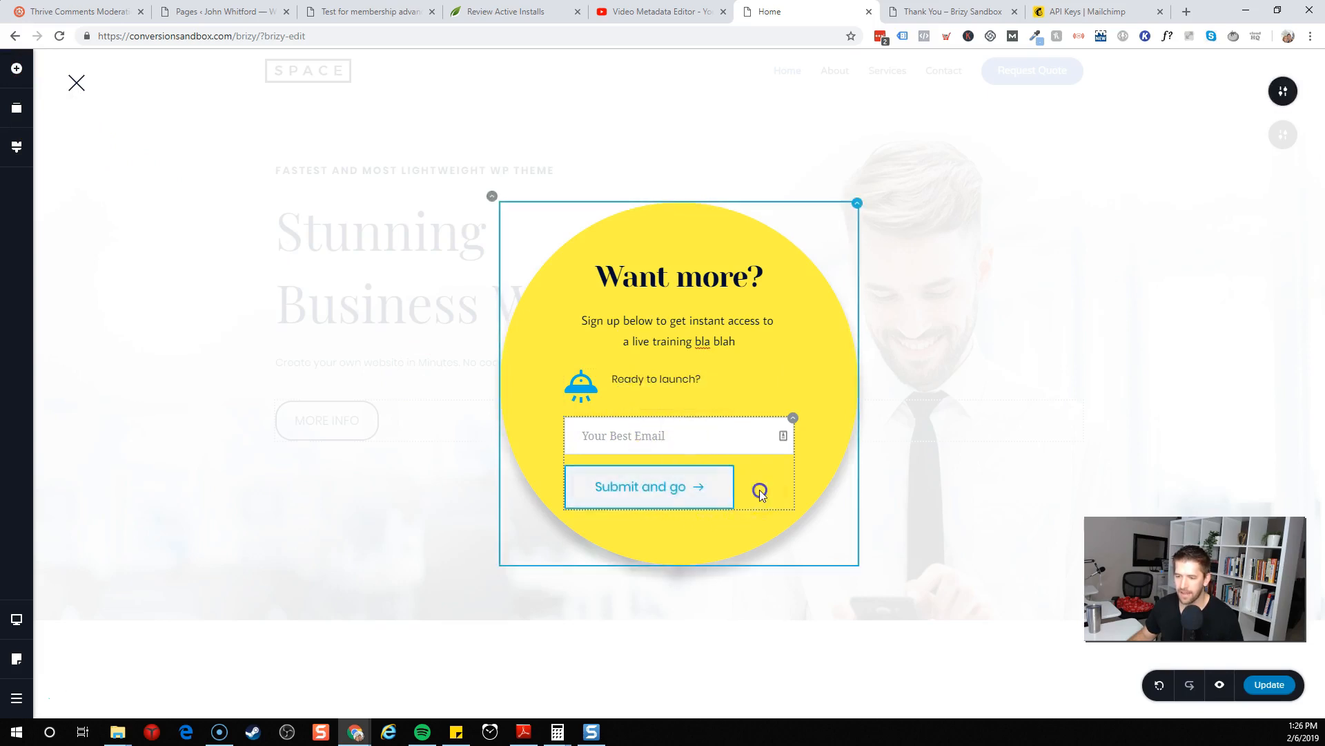
left_click(743, 524)
left_click(747, 503)
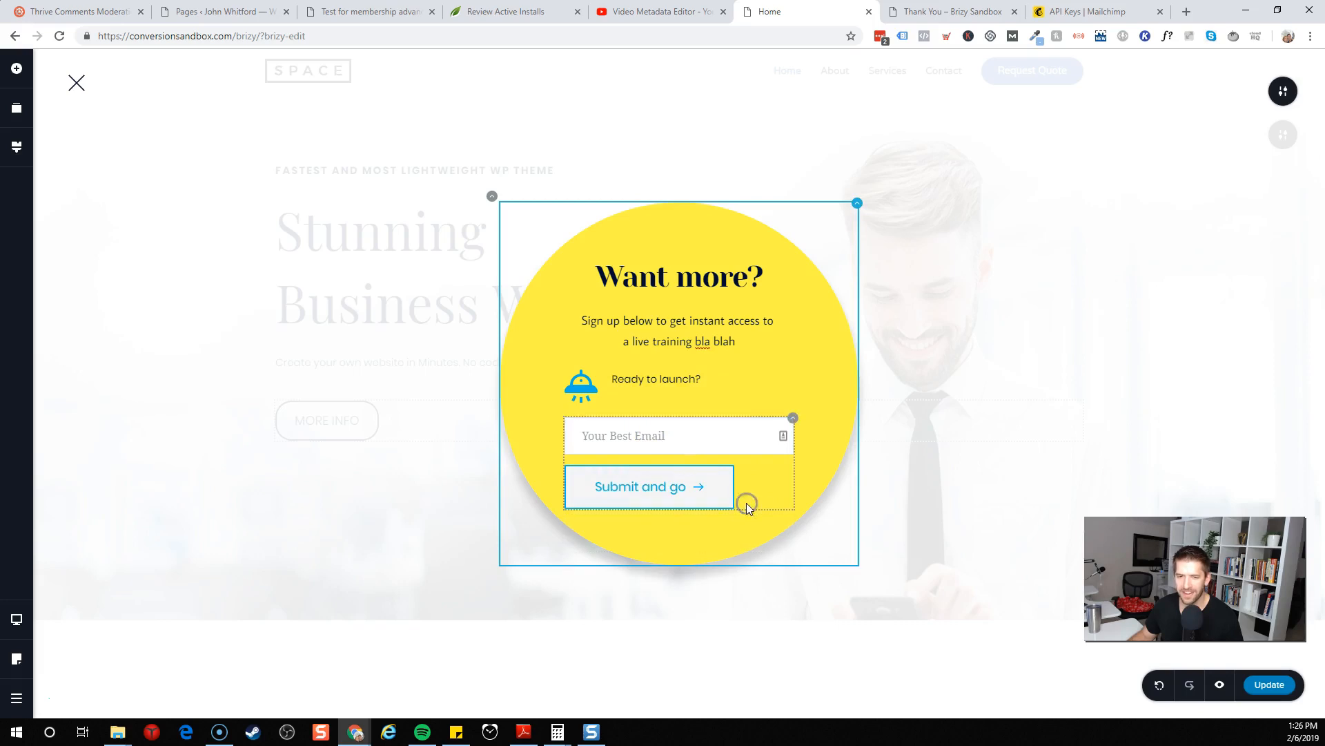
left_click(791, 420)
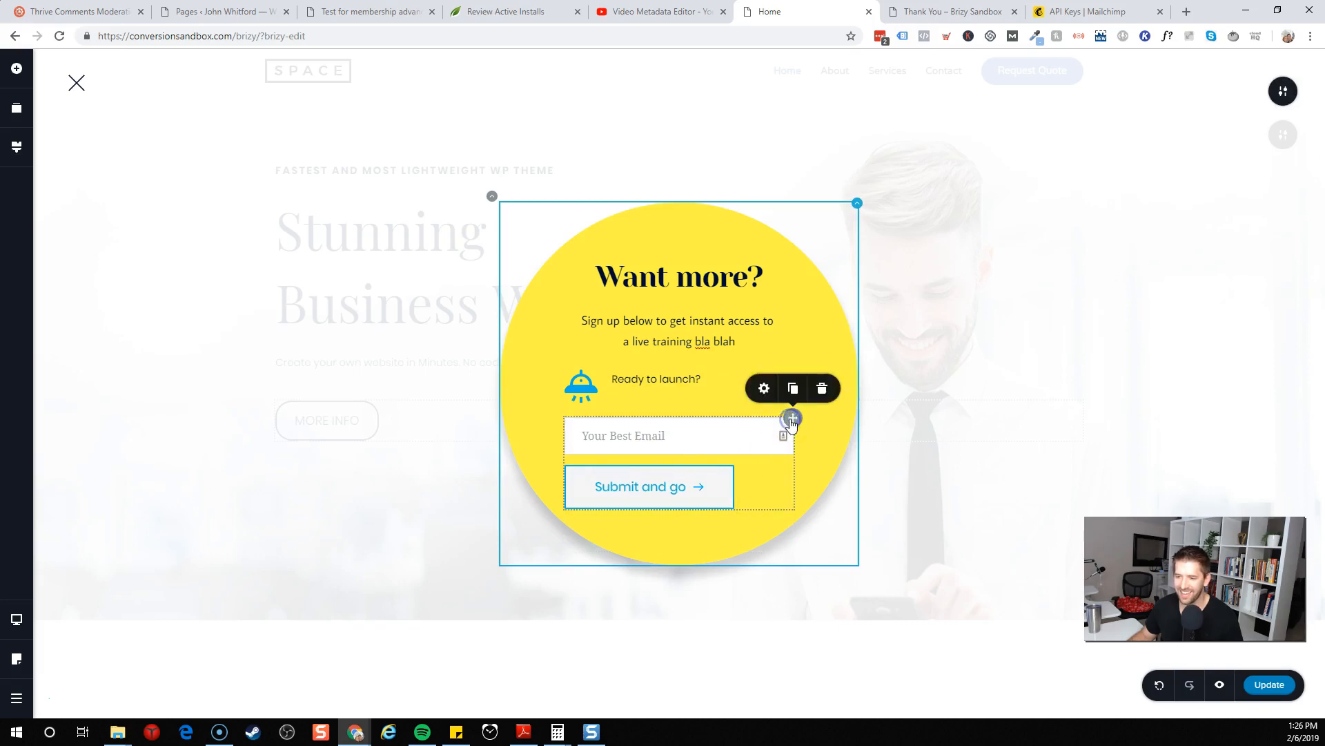
left_click(764, 389)
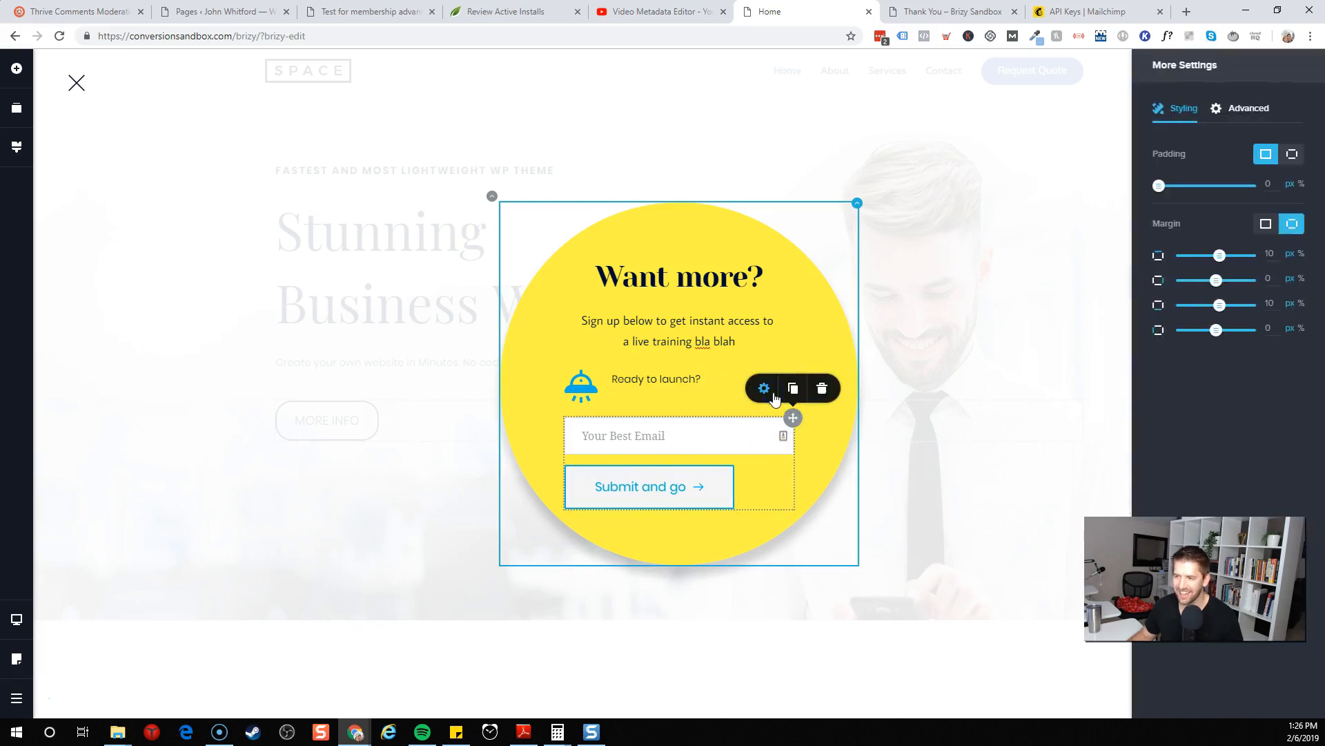
right_click(751, 492)
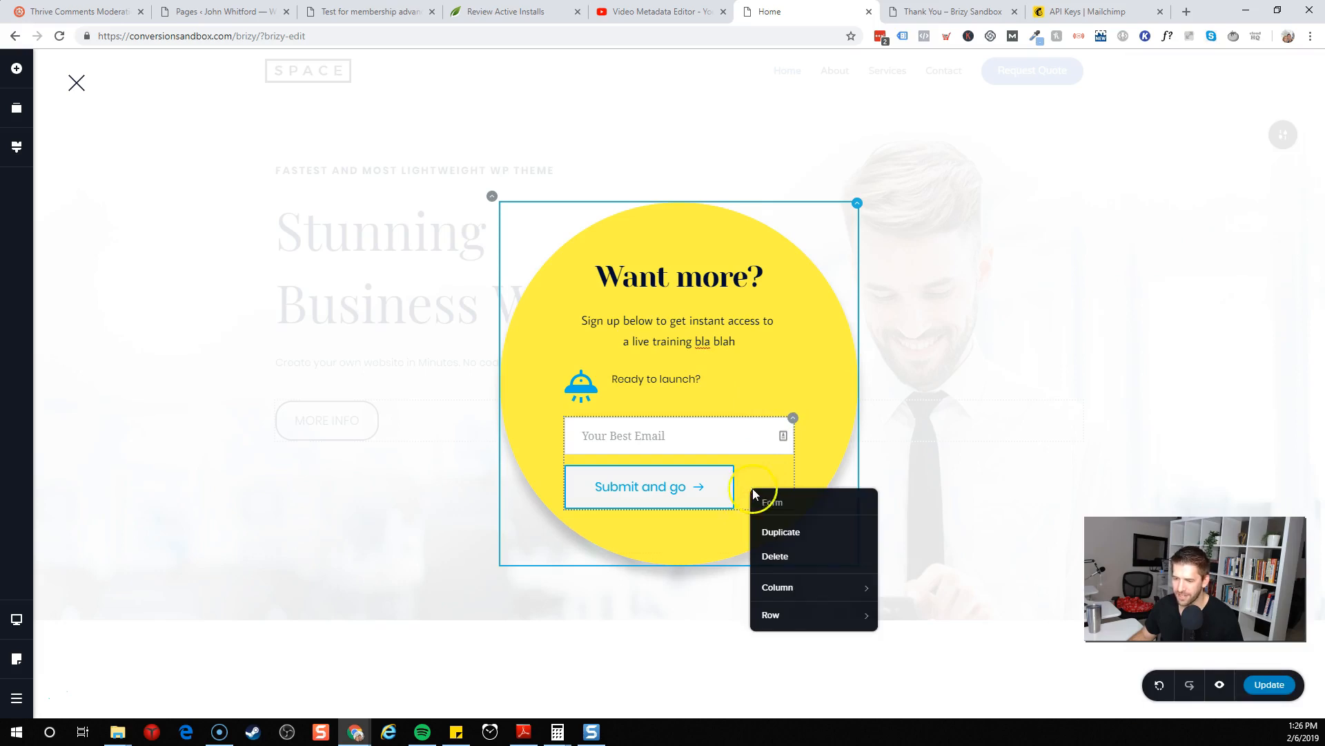
left_click(747, 485)
right_click(737, 431)
left_click(760, 475)
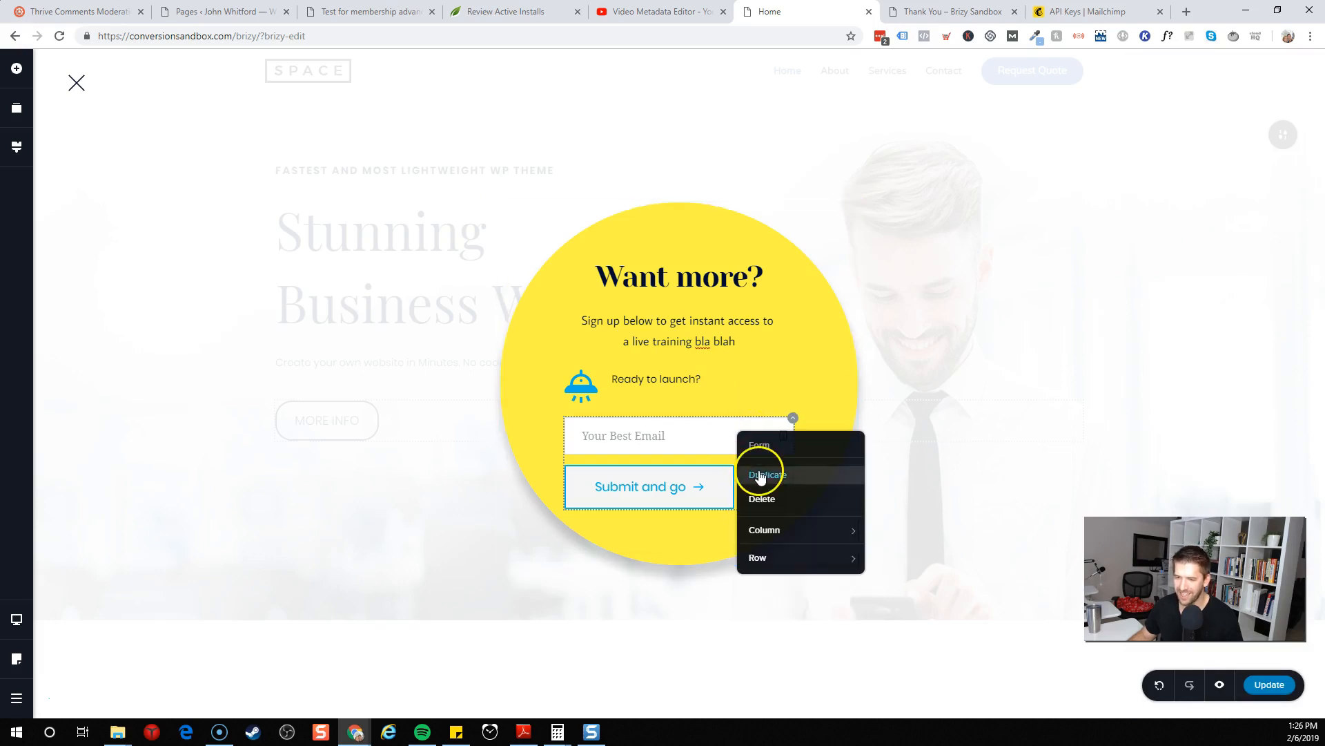
left_click(762, 476)
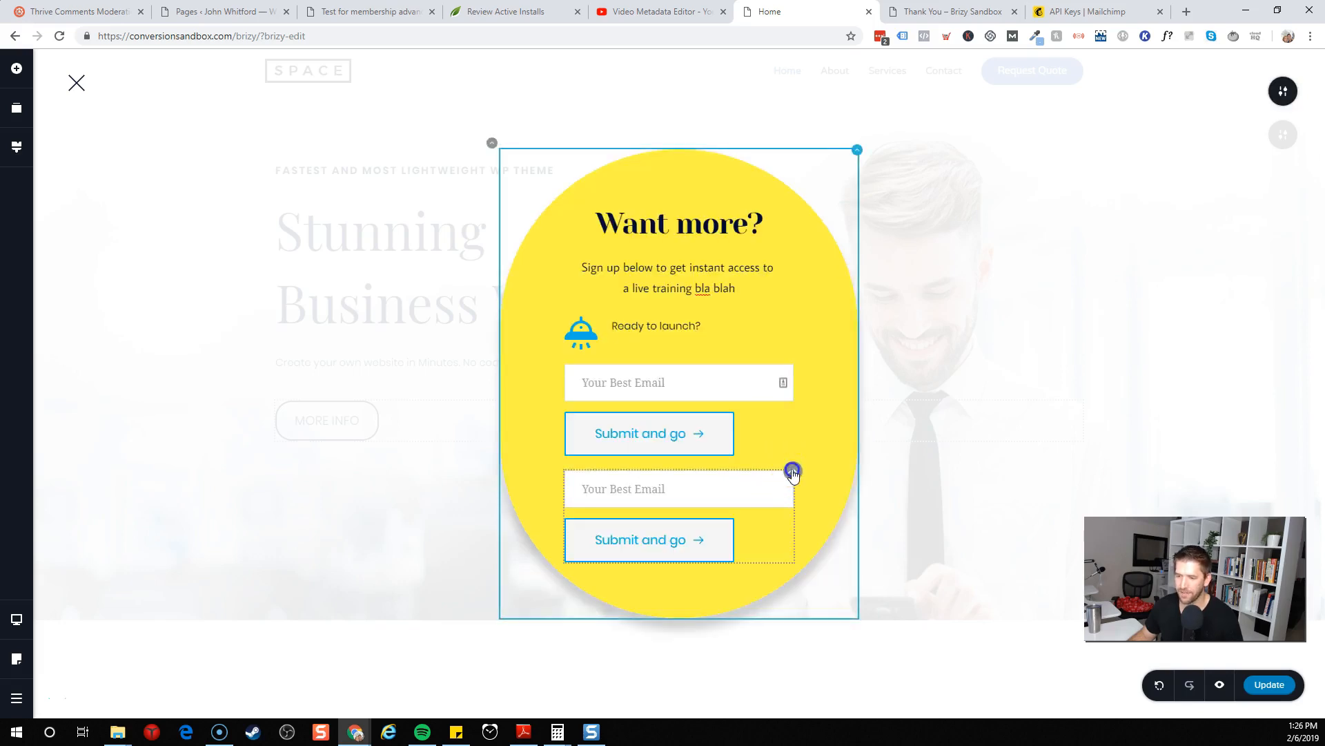
left_click(821, 439)
Examine the email field's and submit button's toolbar options, including typography and shadow settings
left_click(728, 467)
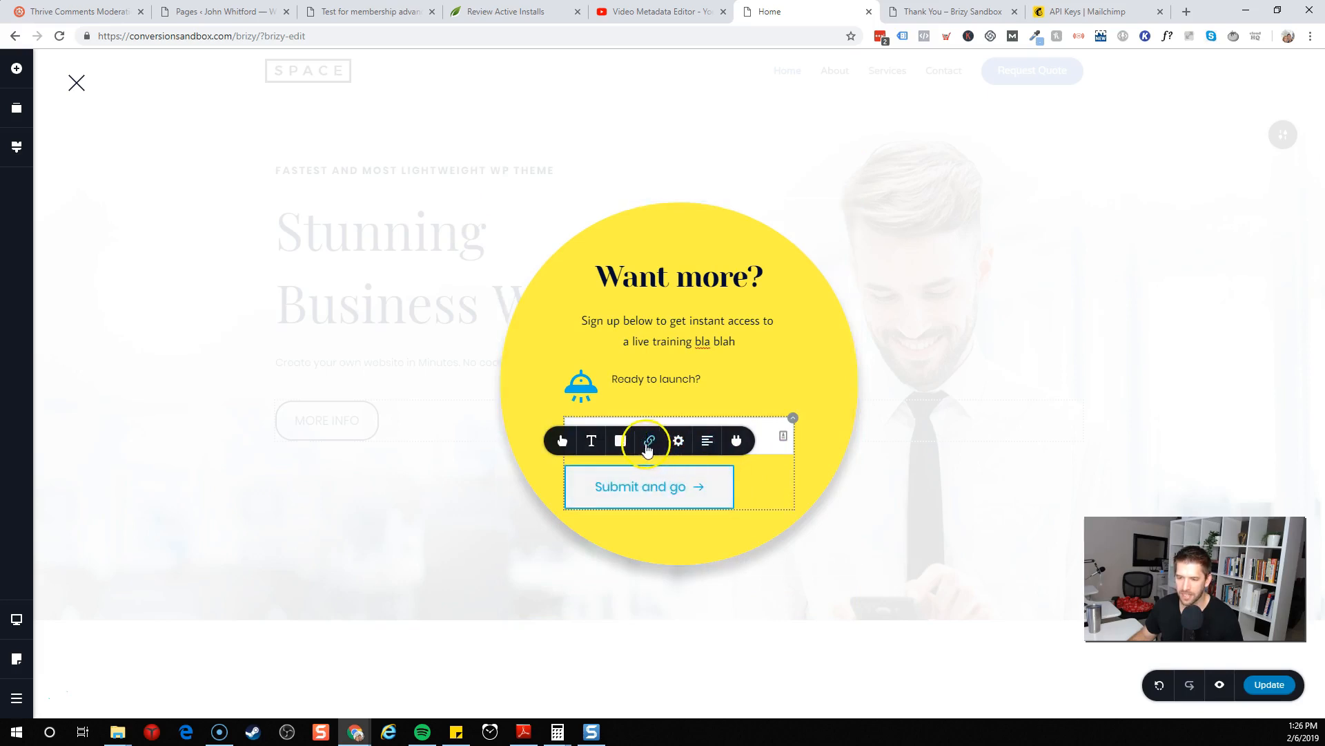
left_click(586, 446)
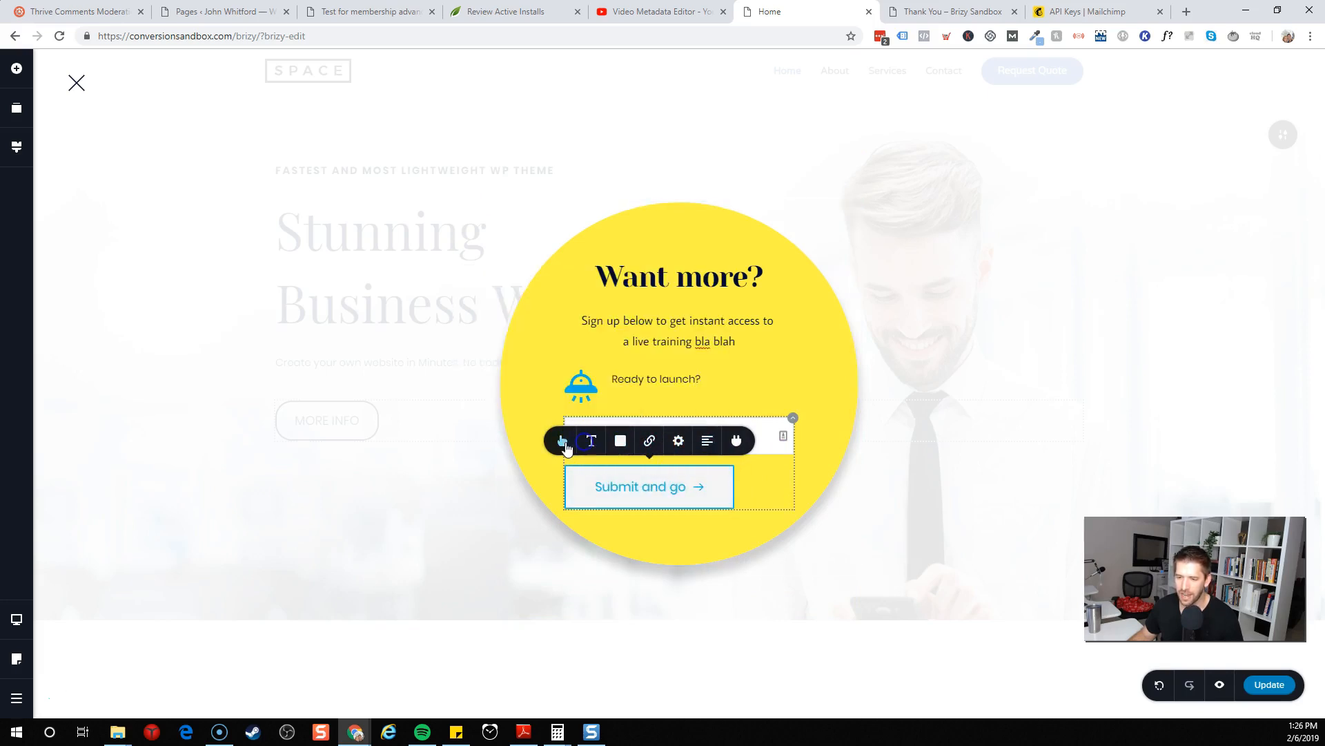
left_click(563, 442)
left_click(680, 445)
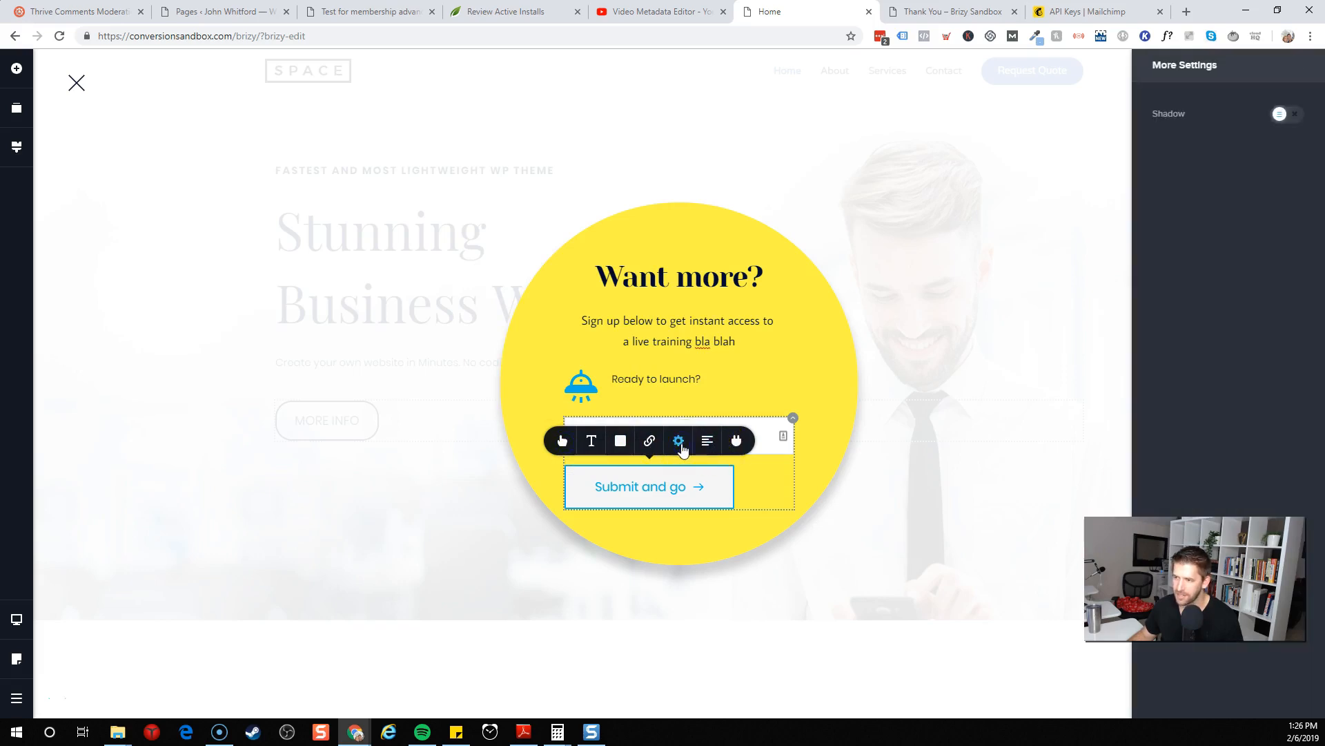
left_click(805, 479)
left_click(752, 441)
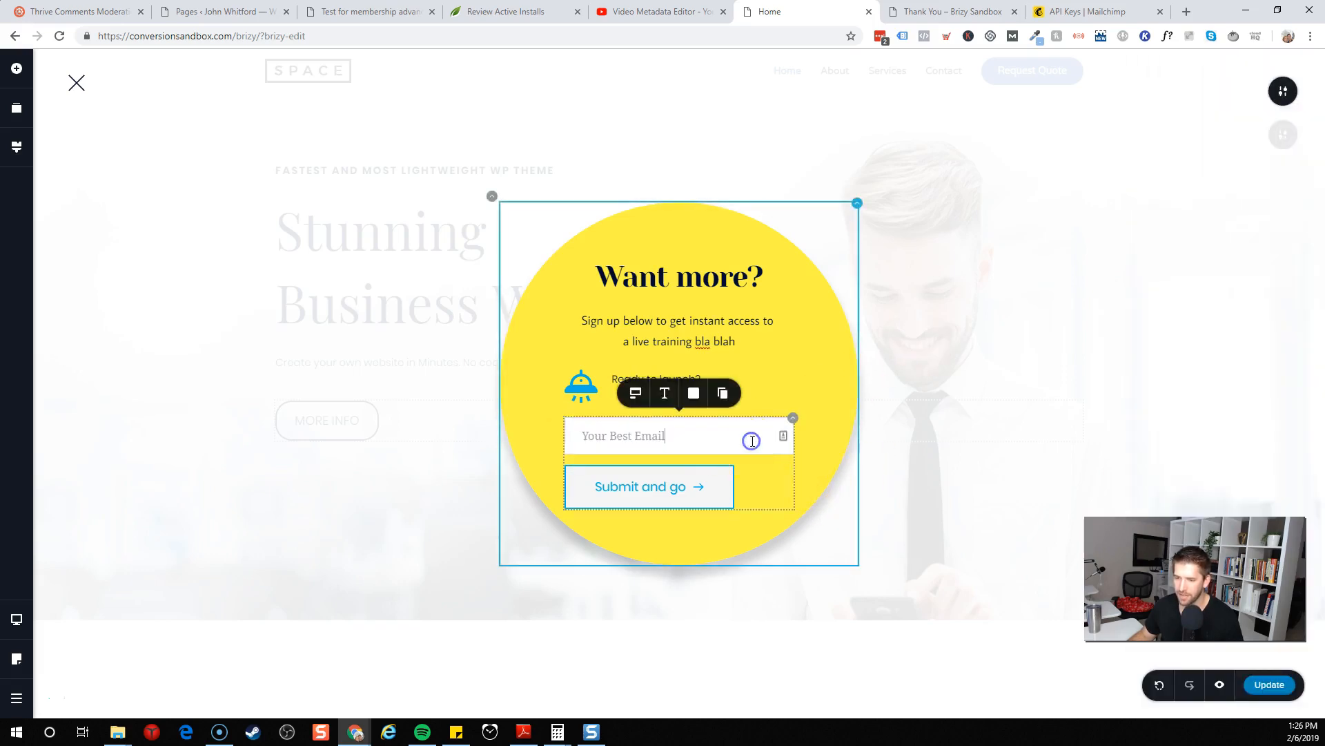
left_click(663, 399)
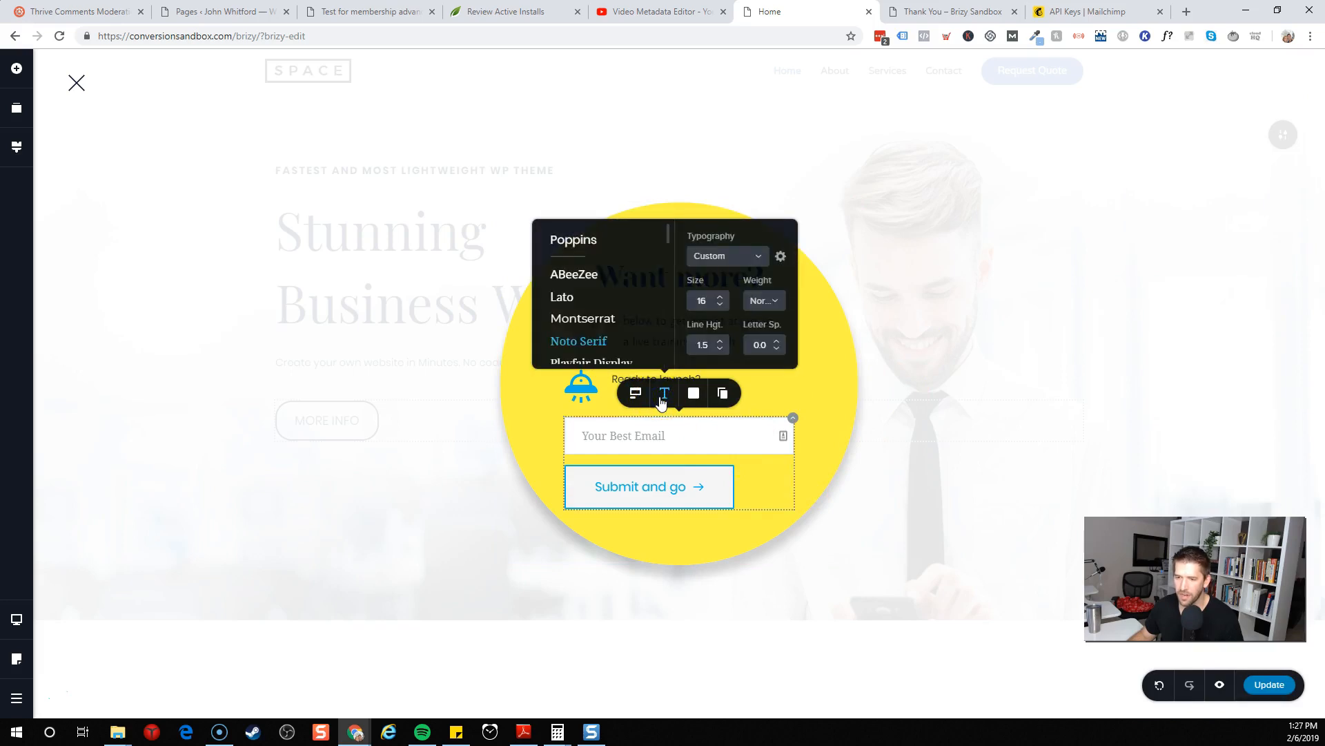
left_click(661, 395)
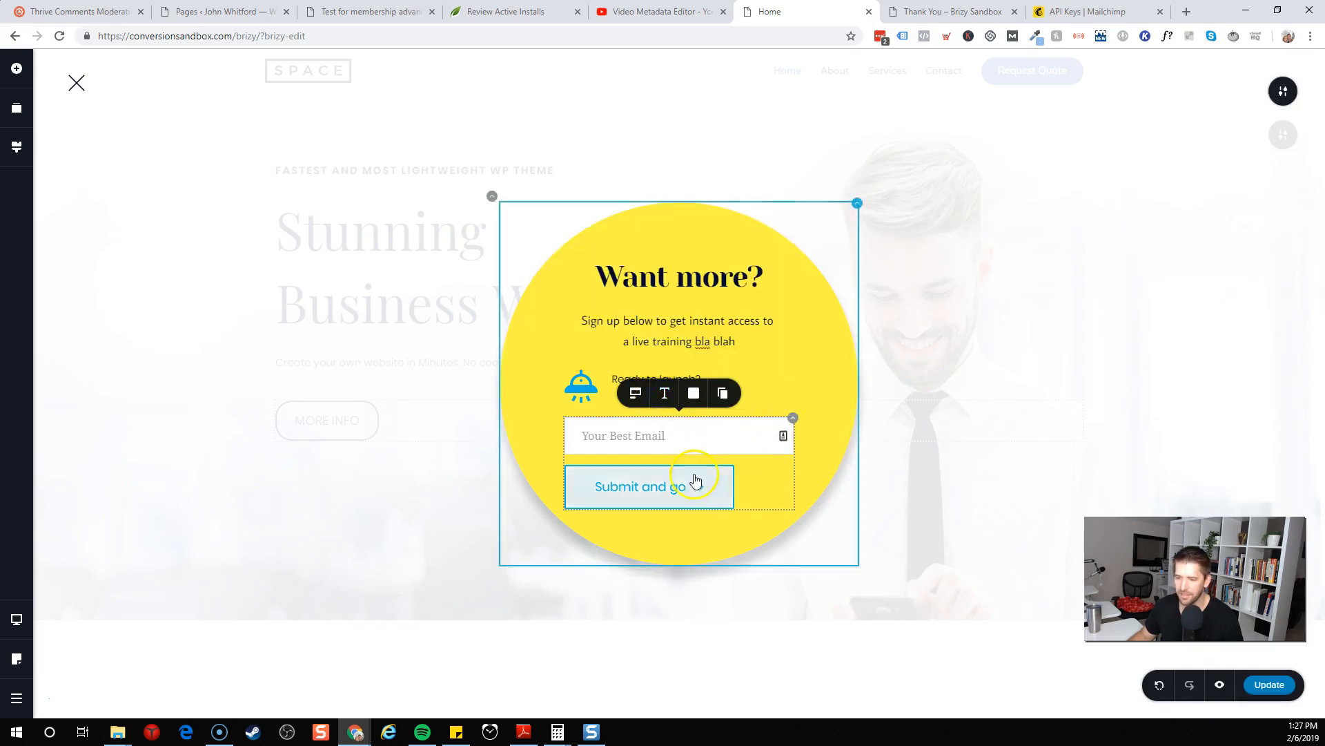
Reopen the submit button's integration and step through the MailChimp account, list and Email field mapping to completion
left_click(695, 481)
left_click(738, 446)
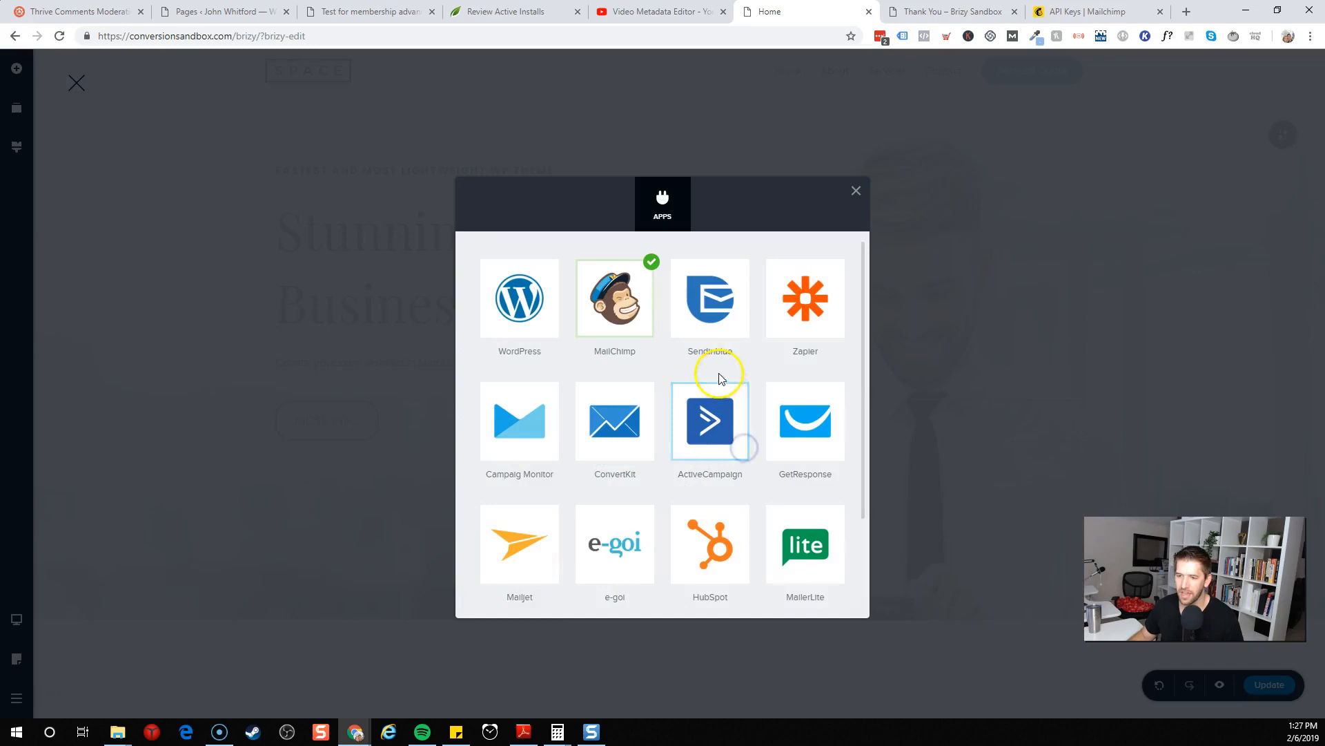
left_click(640, 325)
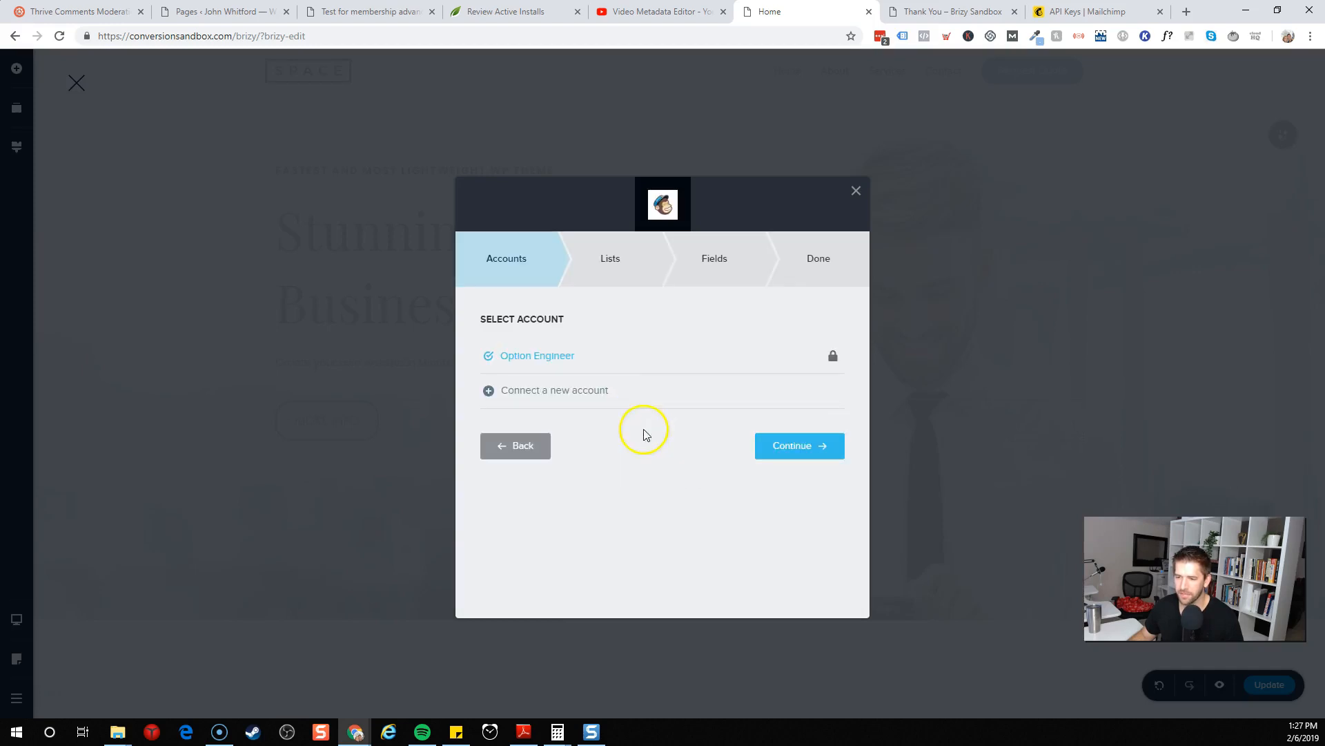
left_click(776, 445)
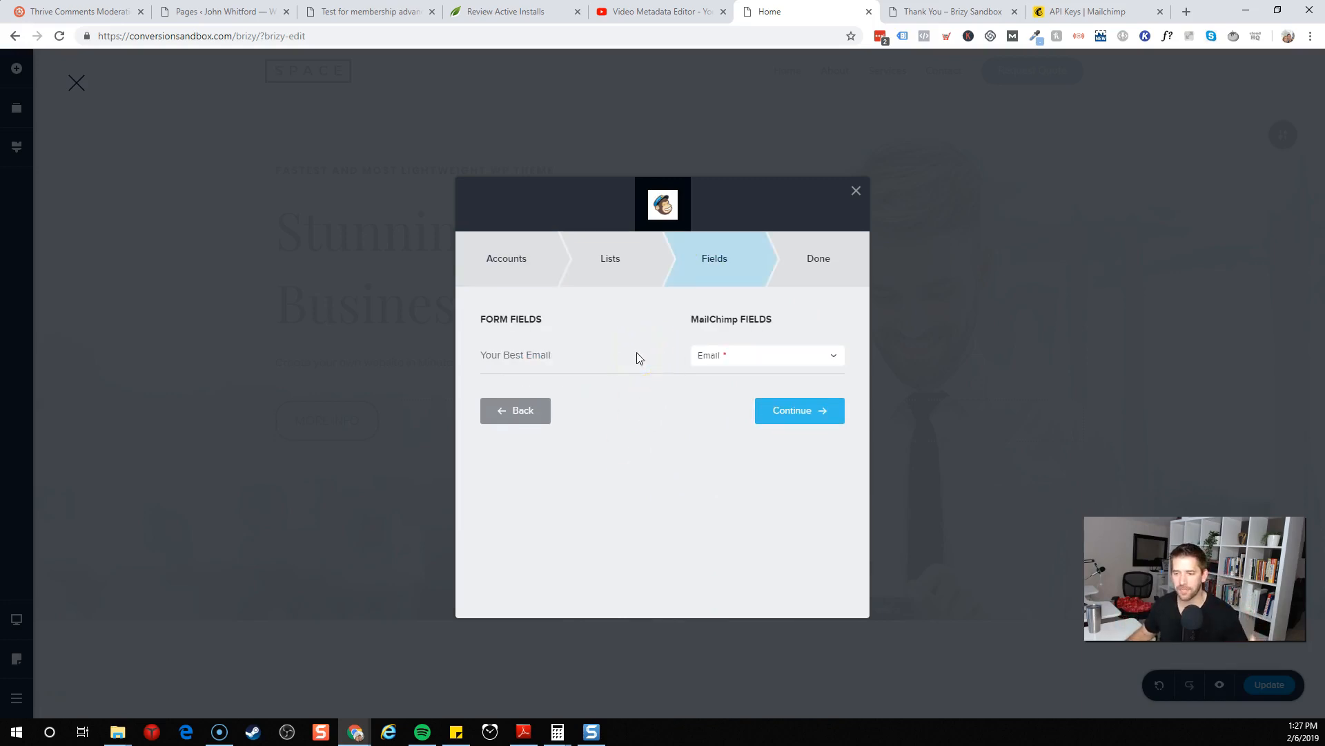
left_click(758, 352)
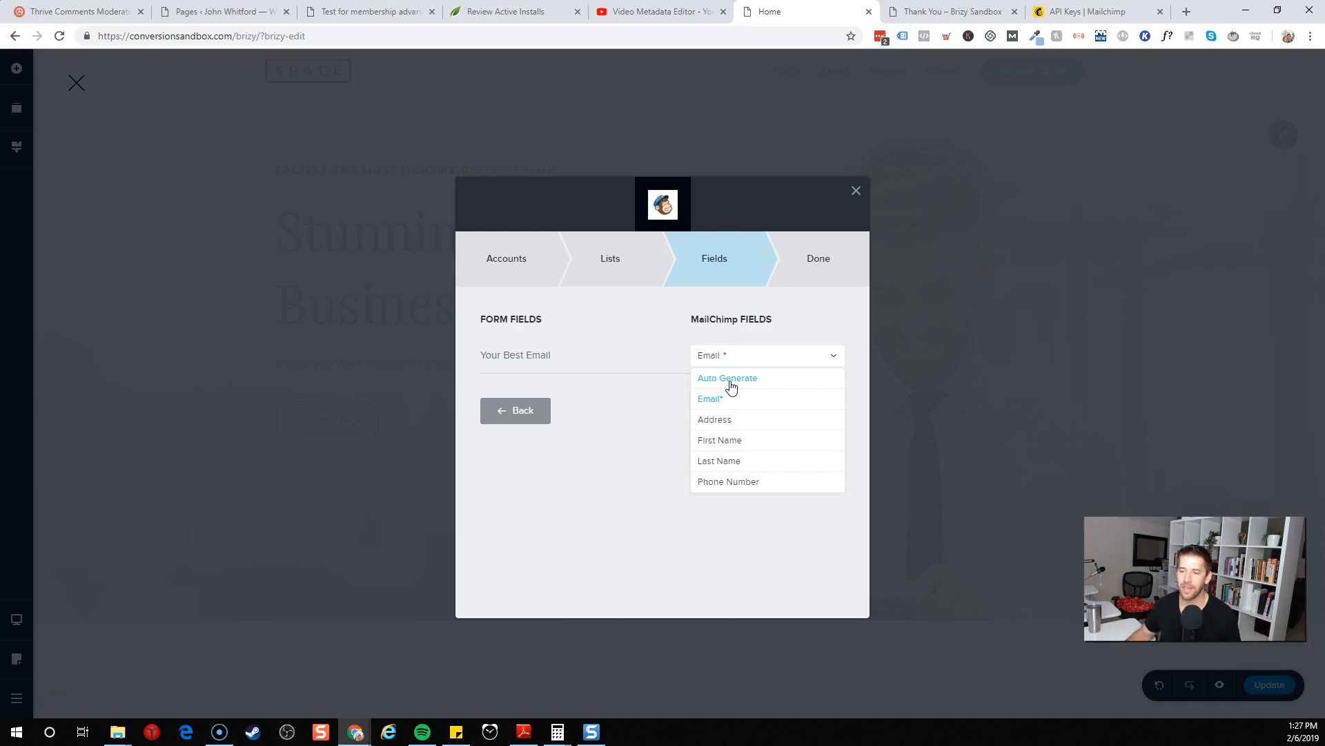
left_click(663, 348)
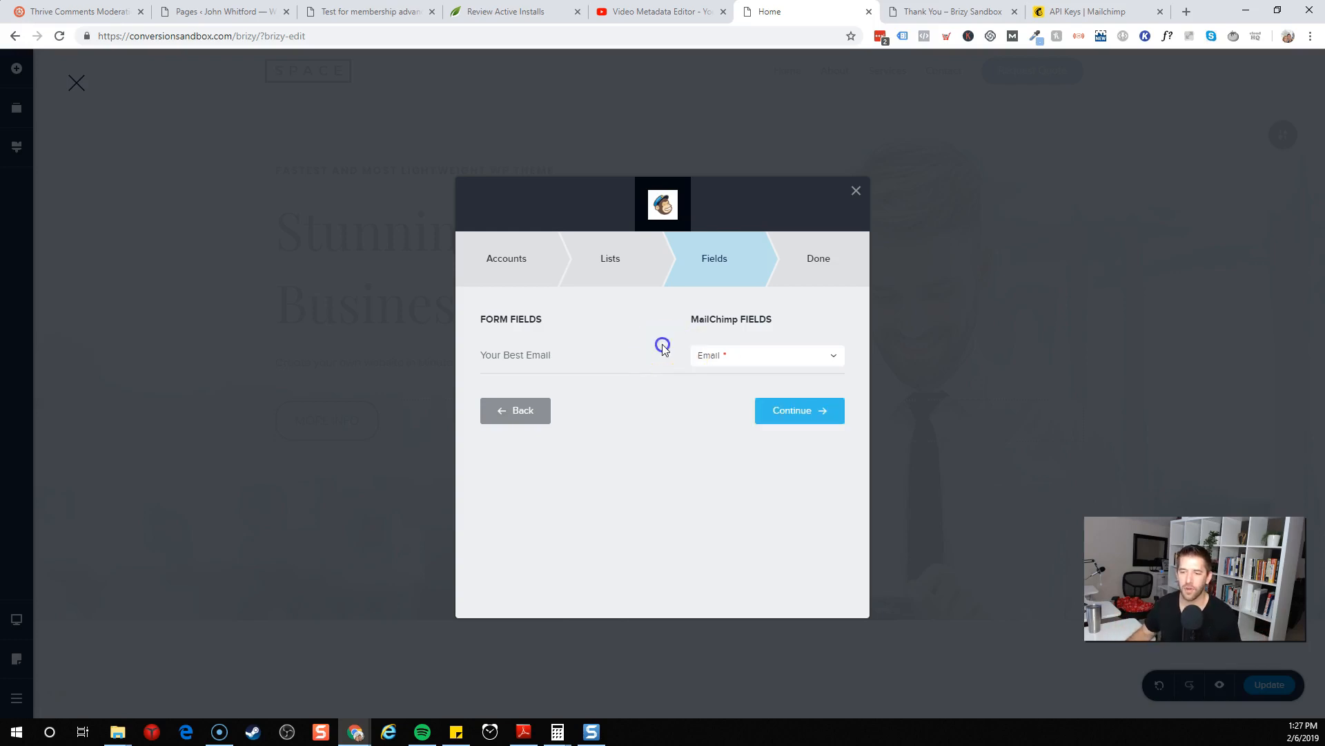
left_click(764, 364)
left_click(623, 379)
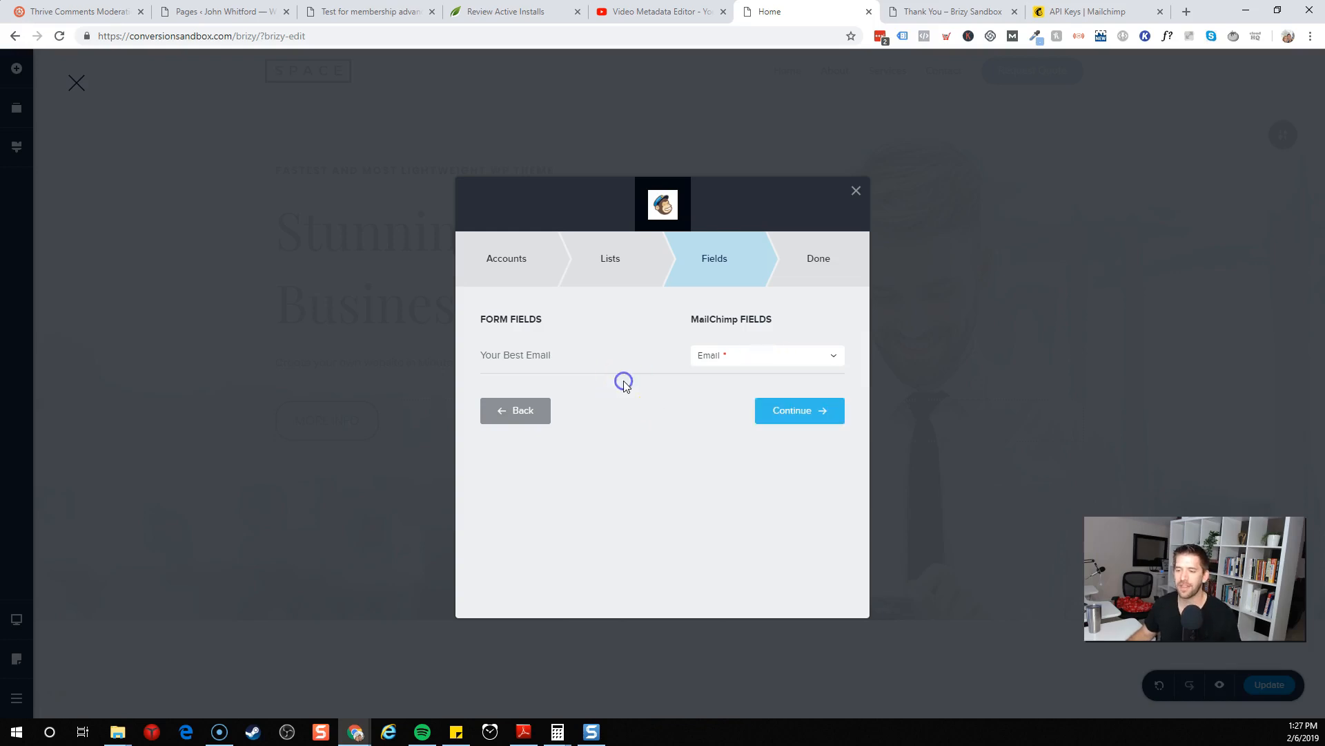
left_click(835, 143)
left_click(784, 413)
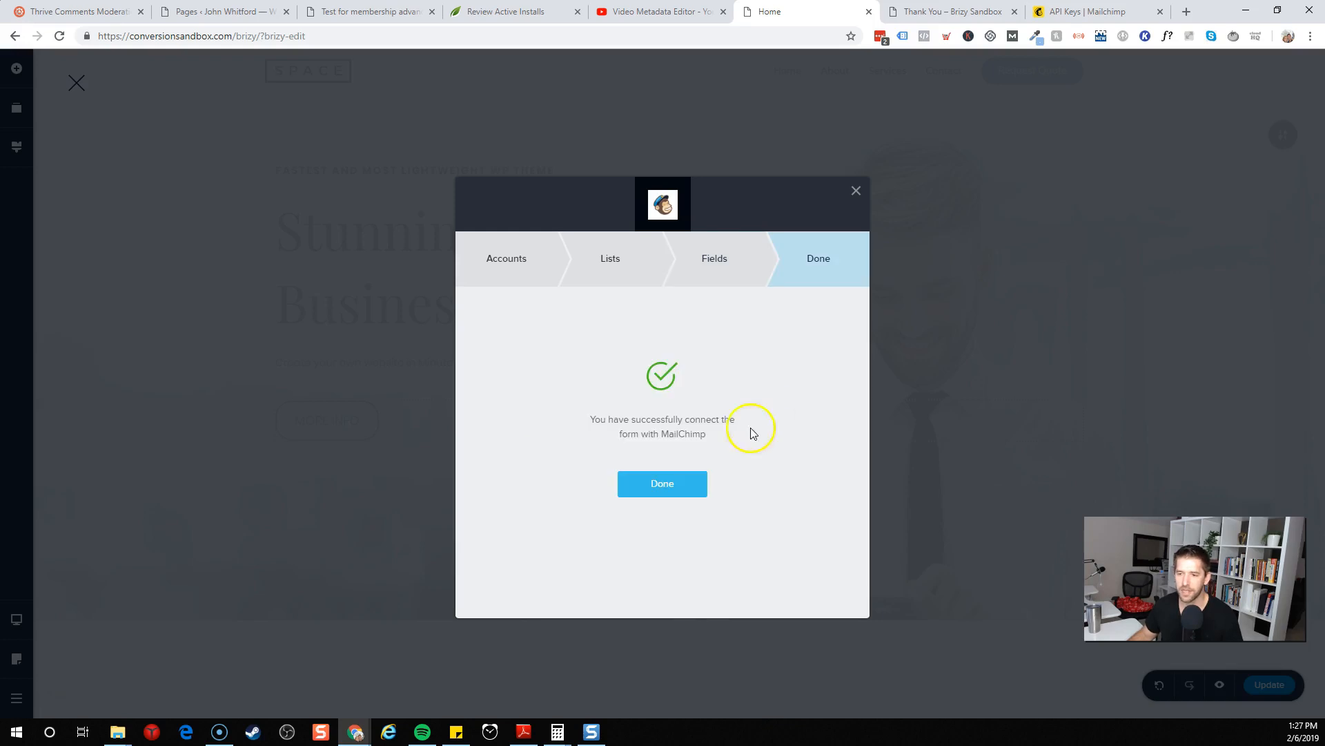
left_click(664, 483)
left_click(823, 379)
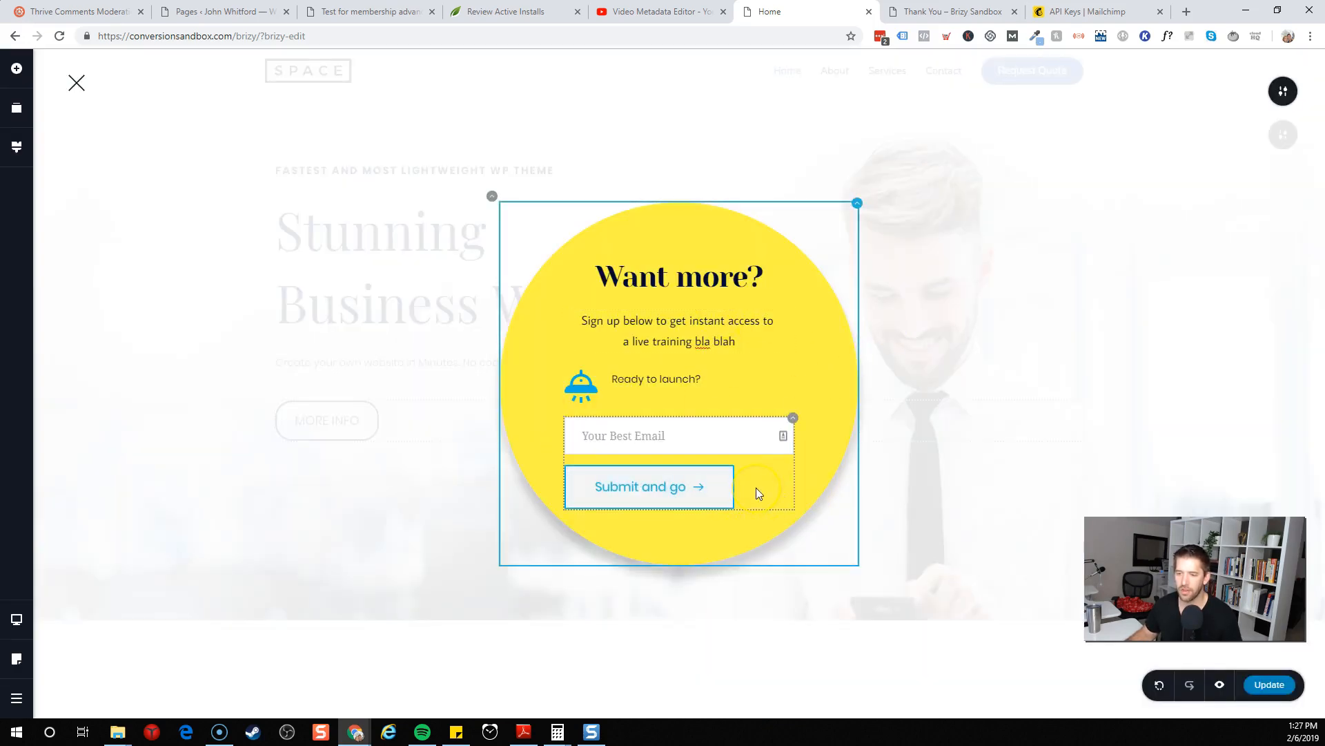
left_click(698, 497)
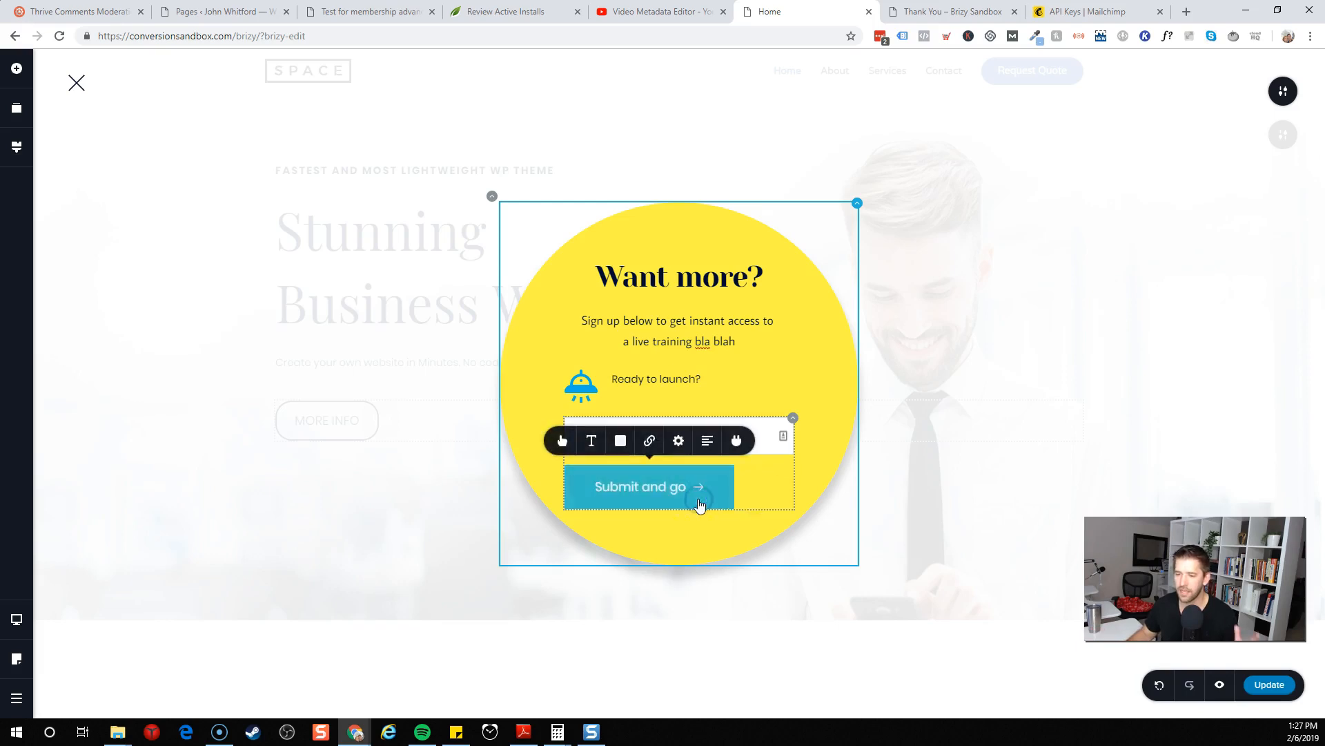
Set the submit button's form success message to 'Success! YESSSS' and its error message to 'Oh boo'
left_click(691, 486)
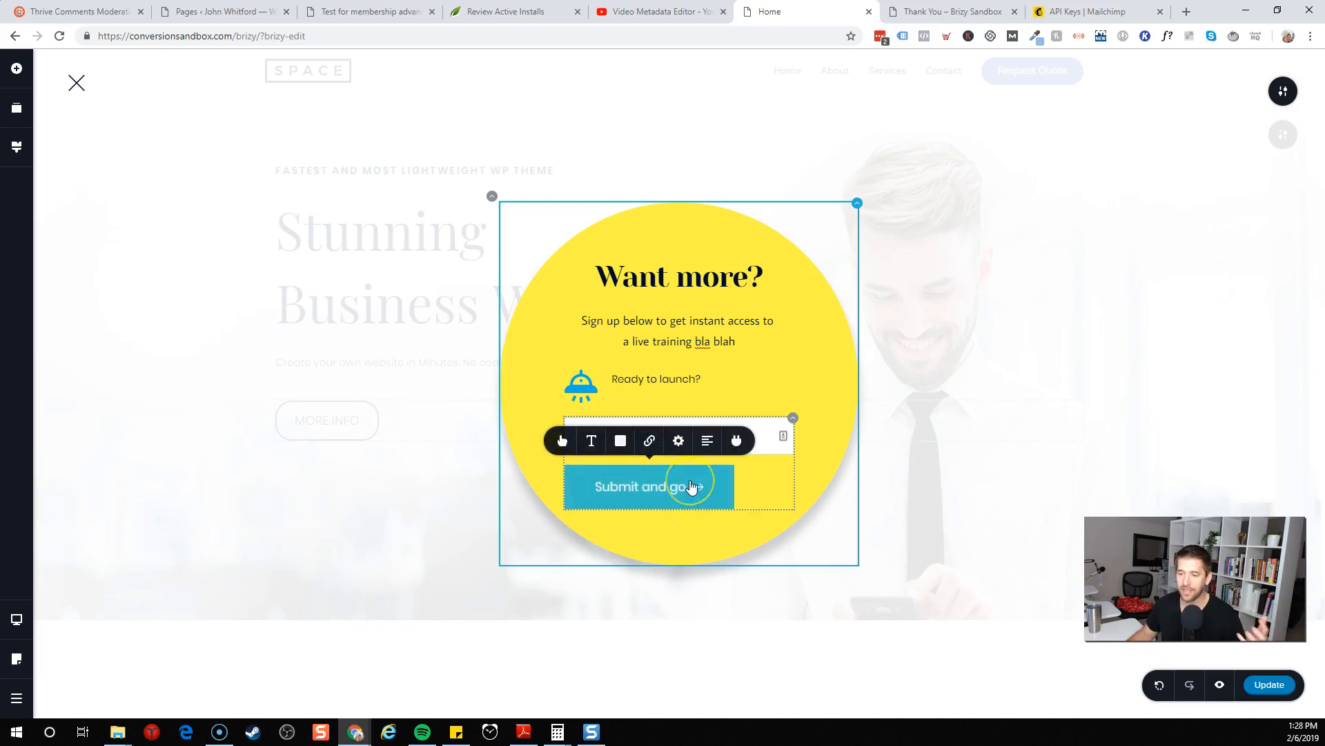
left_click(645, 495)
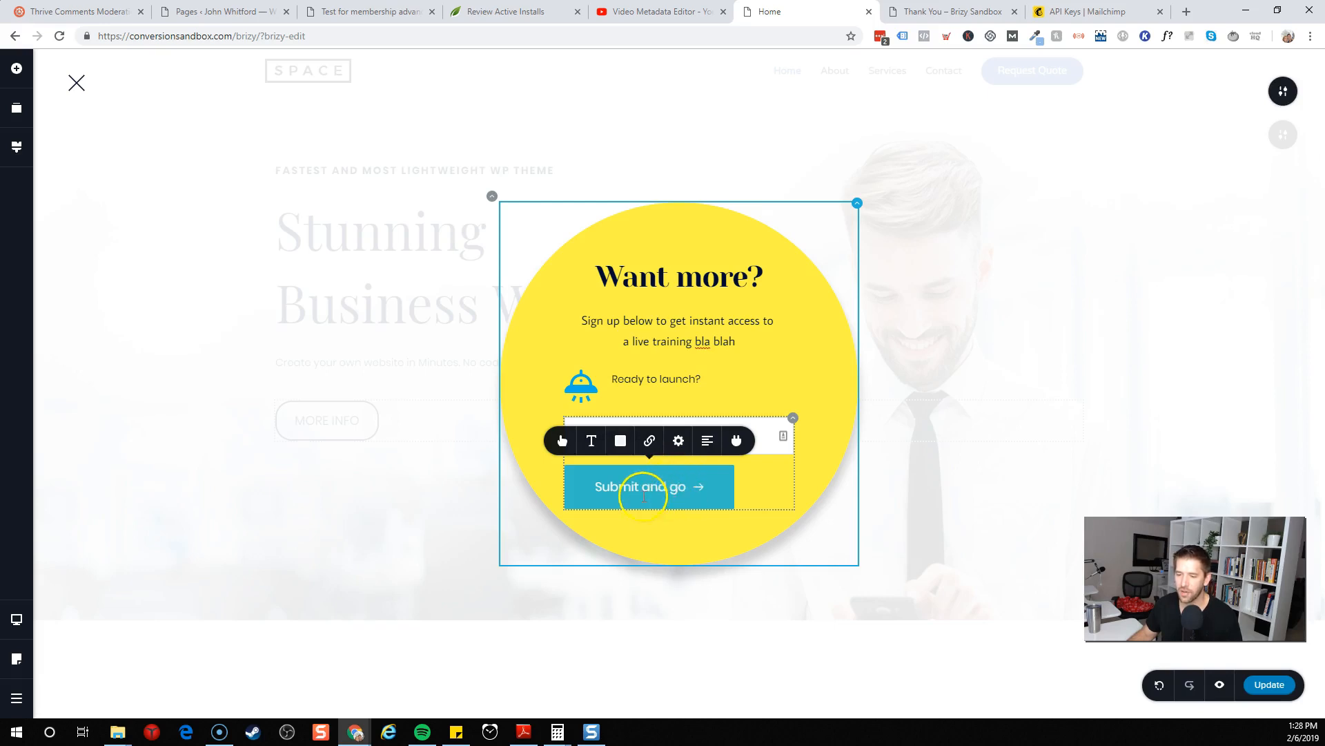
left_click(651, 443)
left_click(638, 377)
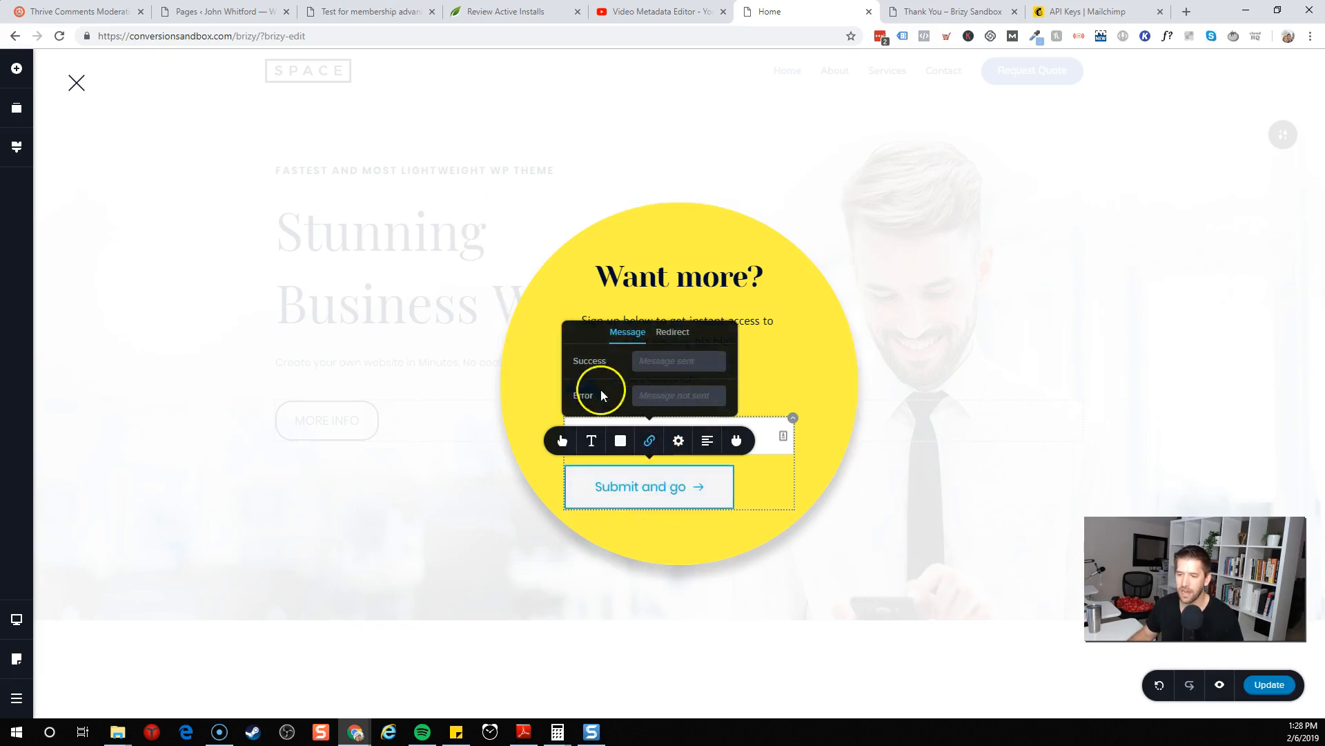
left_click(664, 360)
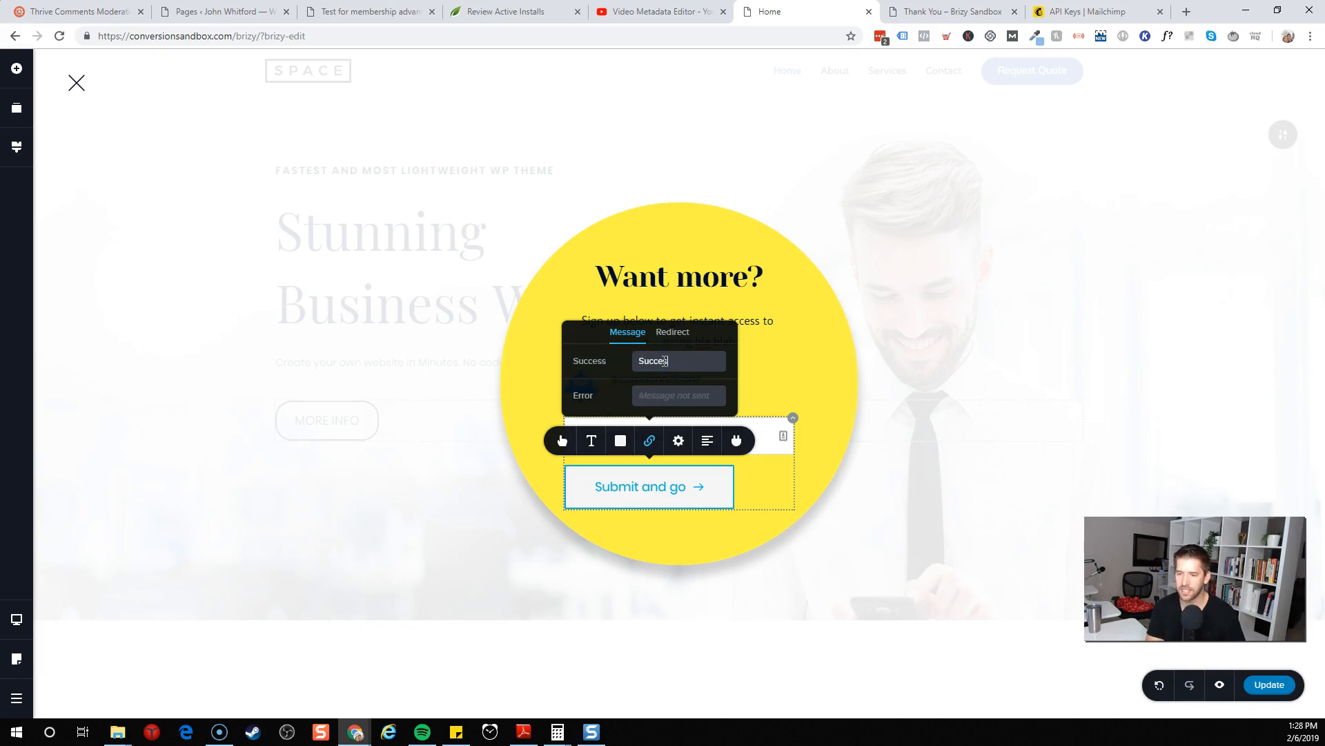
left_click(682, 395)
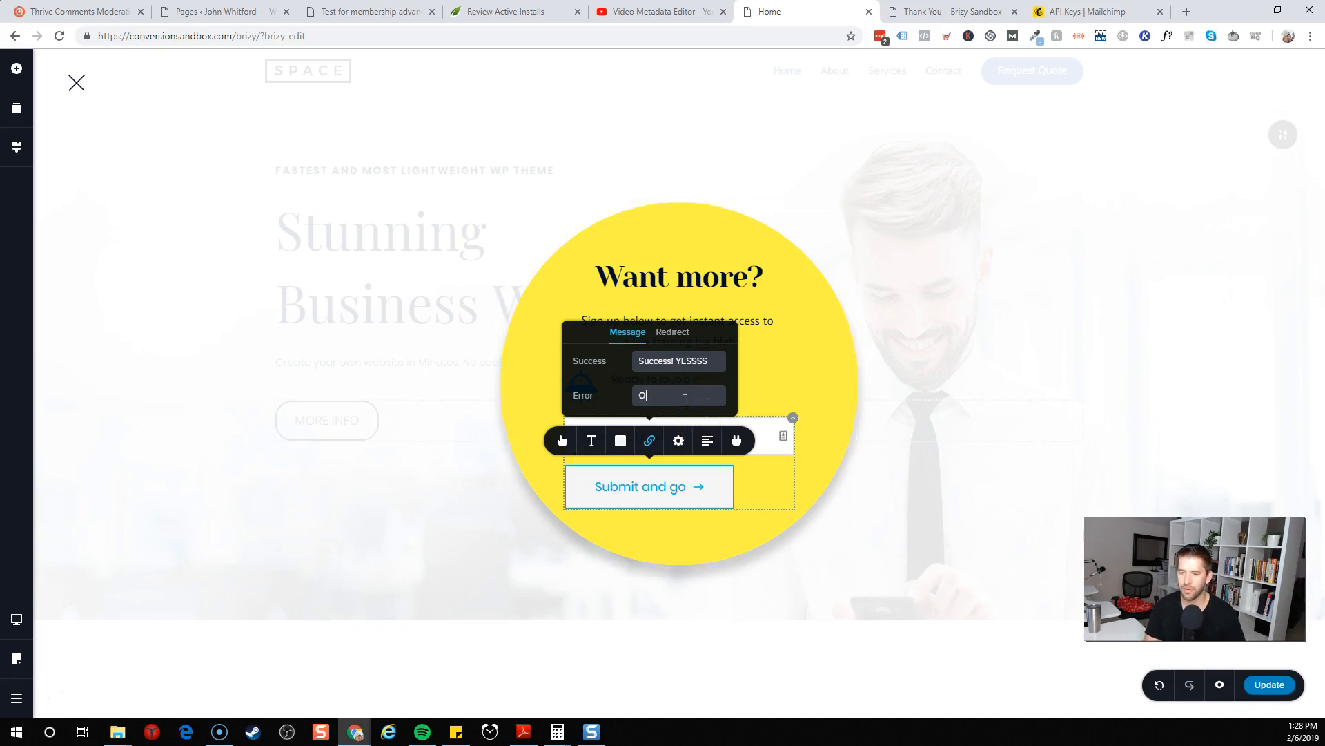
Open the form's redirect option and copy the Thank You page's URL without its preview parameters
left_click(668, 334)
left_click(659, 394)
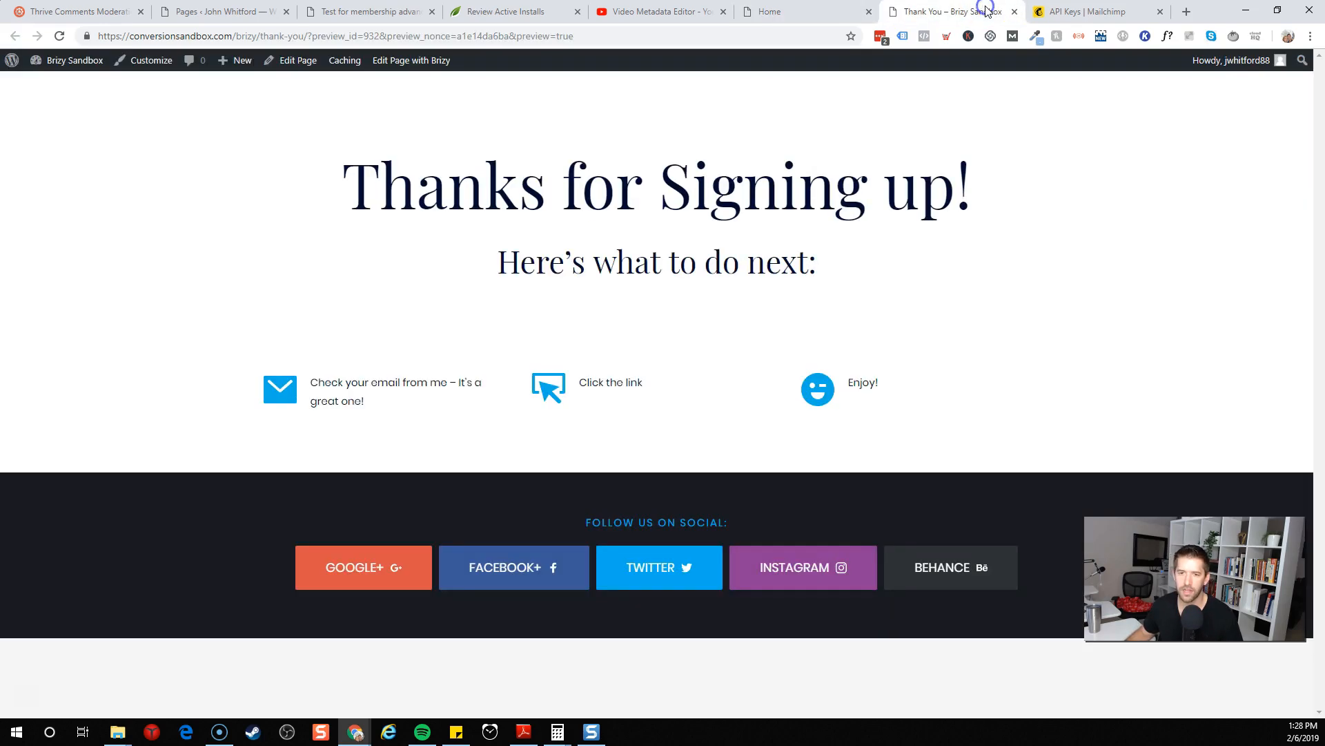
left_click(984, 11)
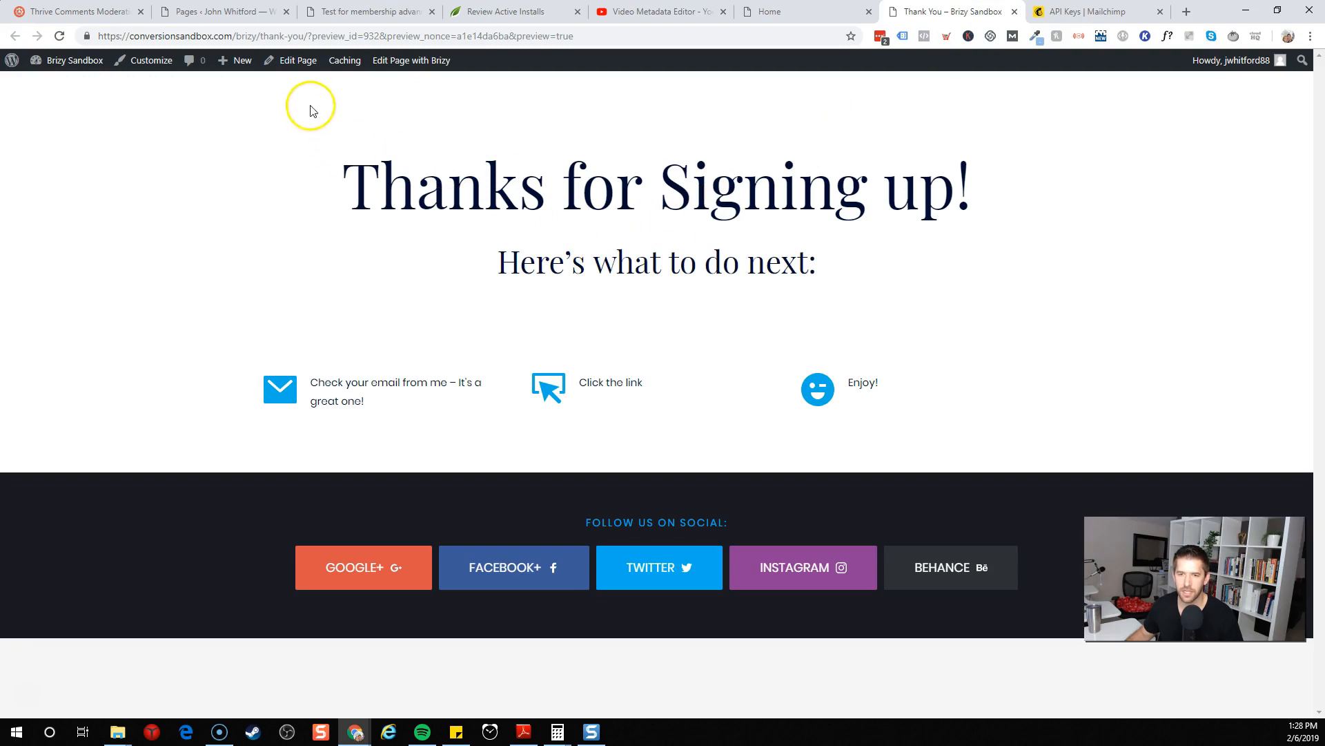
left_click(326, 37)
left_click(340, 36)
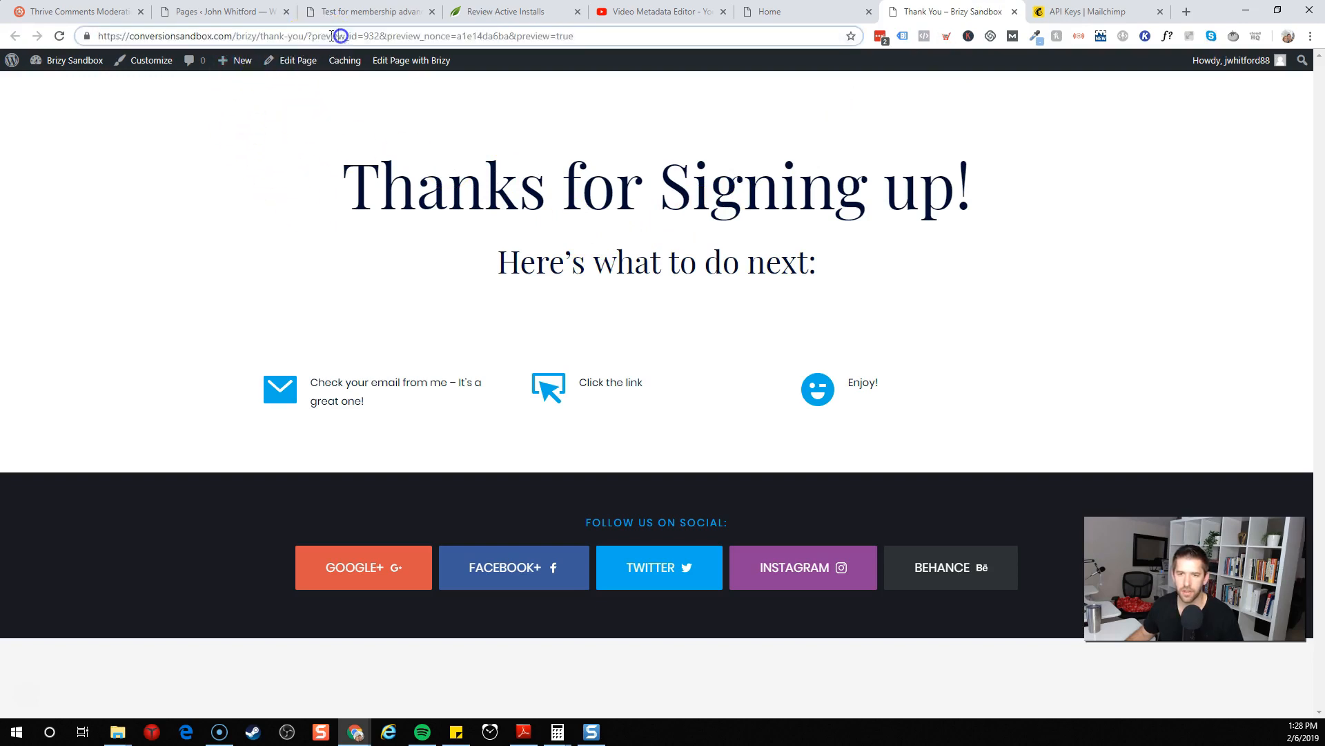
left_click_drag(306, 36, 29, 35)
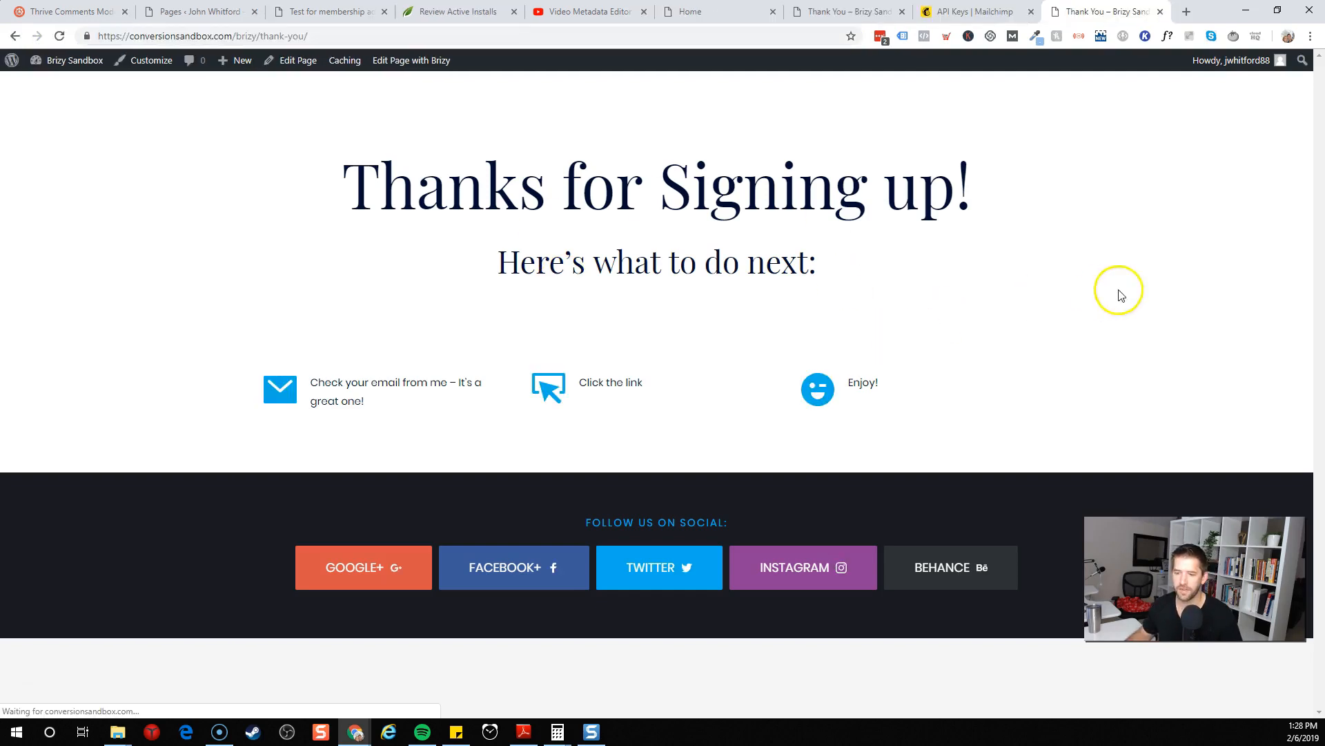
left_click(1119, 290)
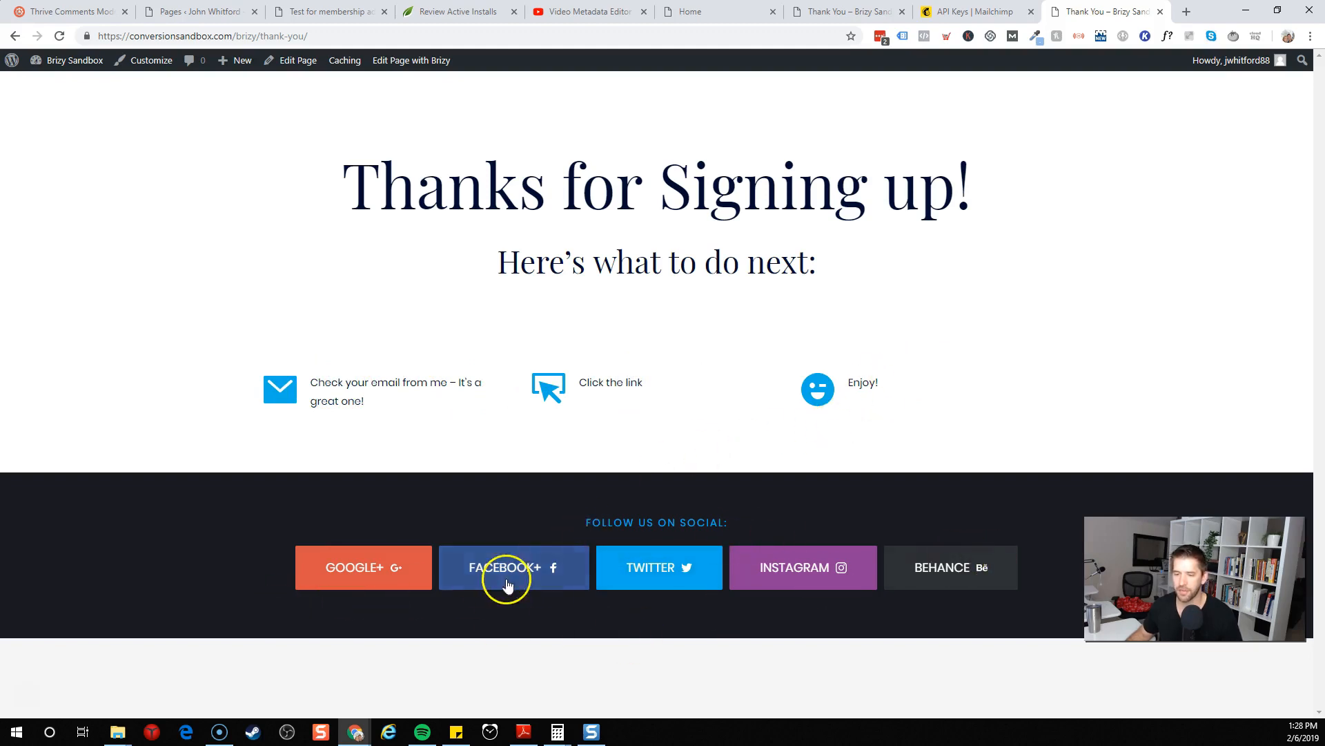
left_click(326, 36)
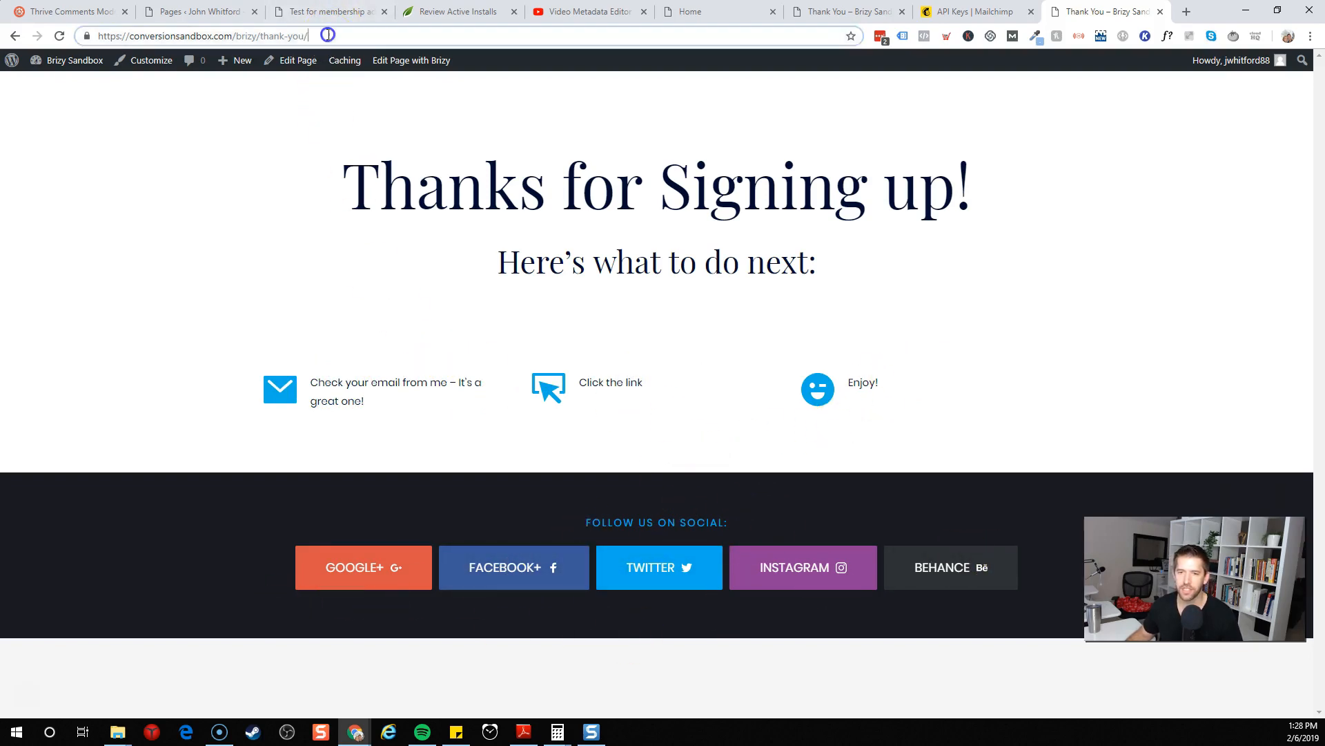
Paste the thank-you page URL as the submit button's redirect address
left_click(864, 13)
left_click(738, 23)
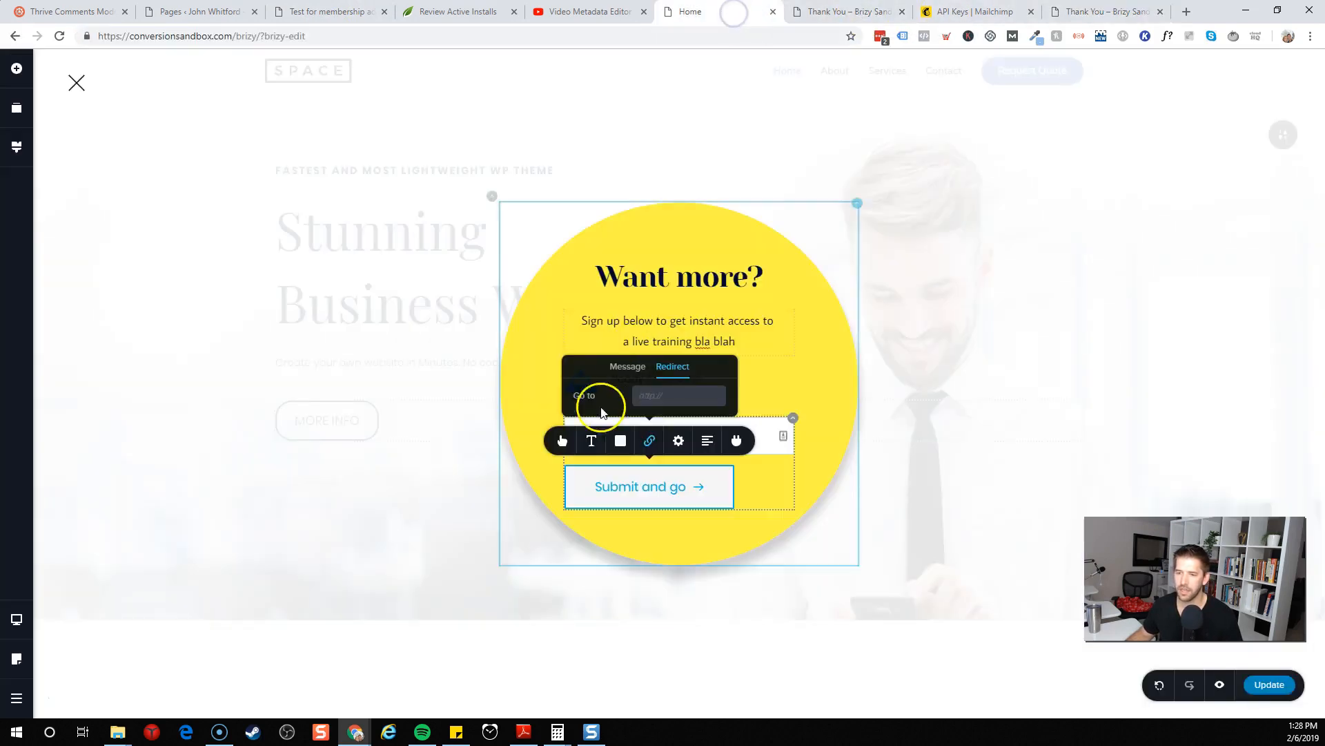
left_click(648, 395)
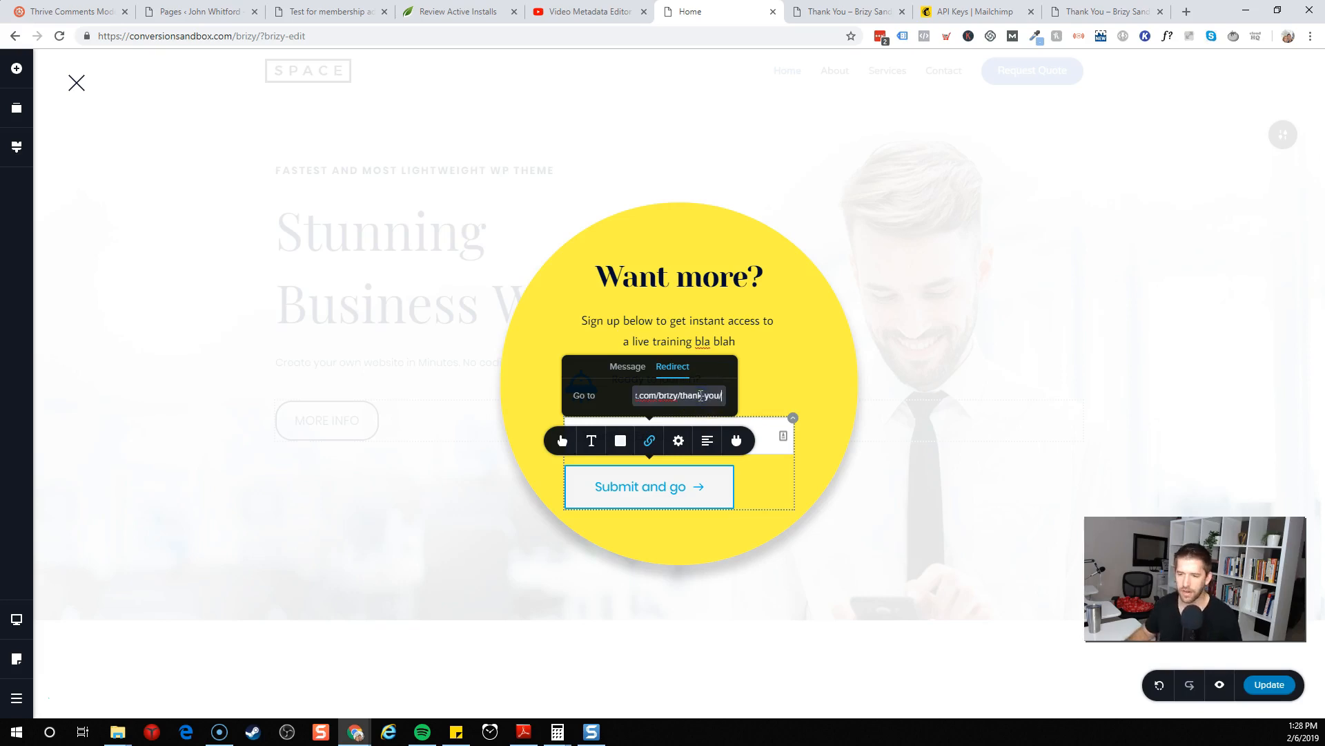
left_click_drag(701, 396, 621, 397)
left_click(721, 379)
left_click(784, 379)
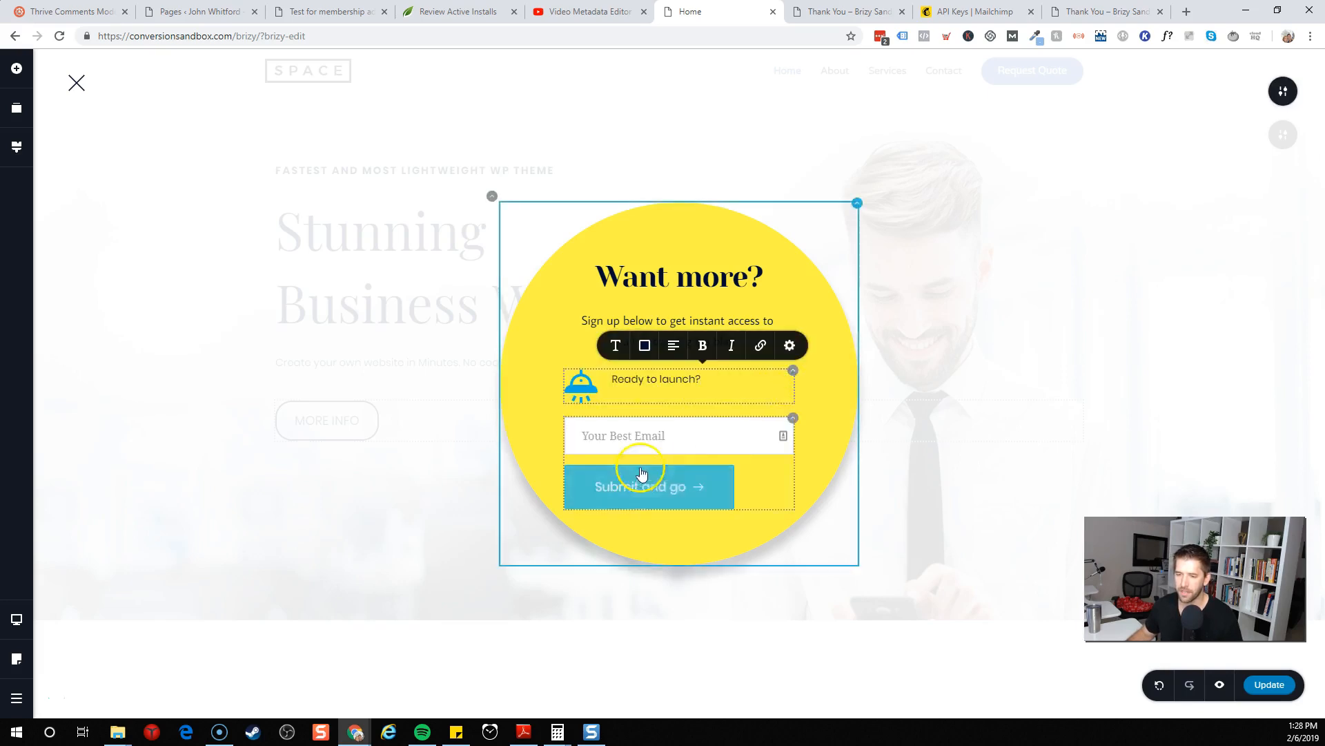
Recheck the submit button's settings and update the page to save the popup
left_click(675, 352)
left_click(675, 351)
left_click(675, 351)
left_click(675, 511)
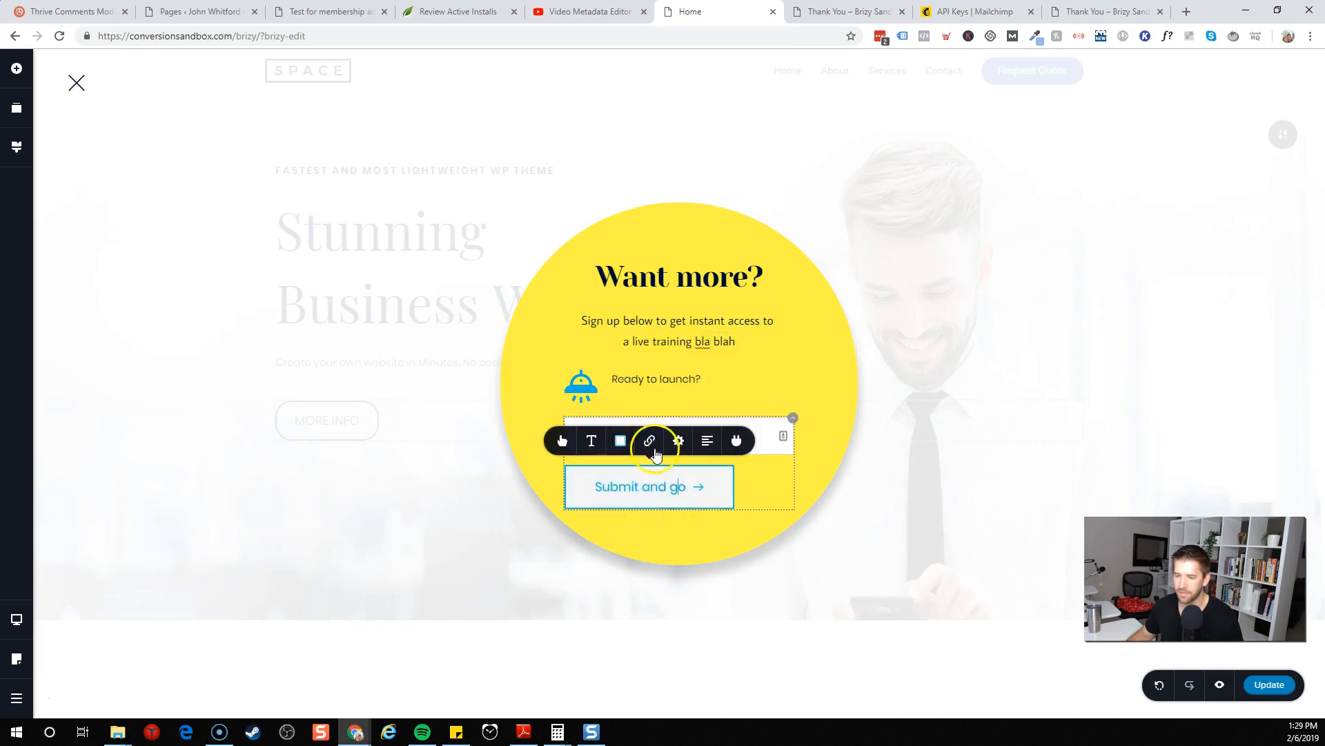
left_click(709, 445)
left_click(696, 539)
left_click(940, 483)
left_click(1269, 684)
Close the popup editor, check the MORE INFO button, and update the page again
left_click(77, 83)
left_click(315, 431)
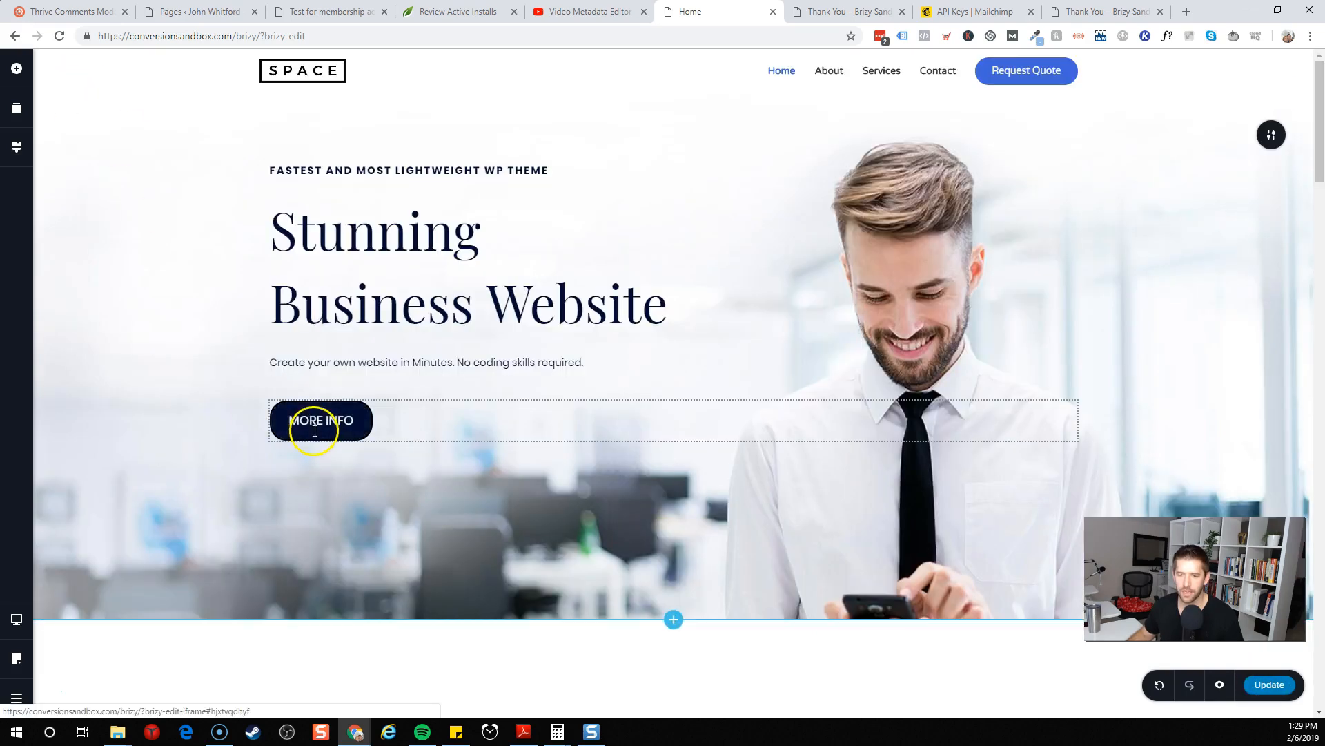
left_click(324, 471)
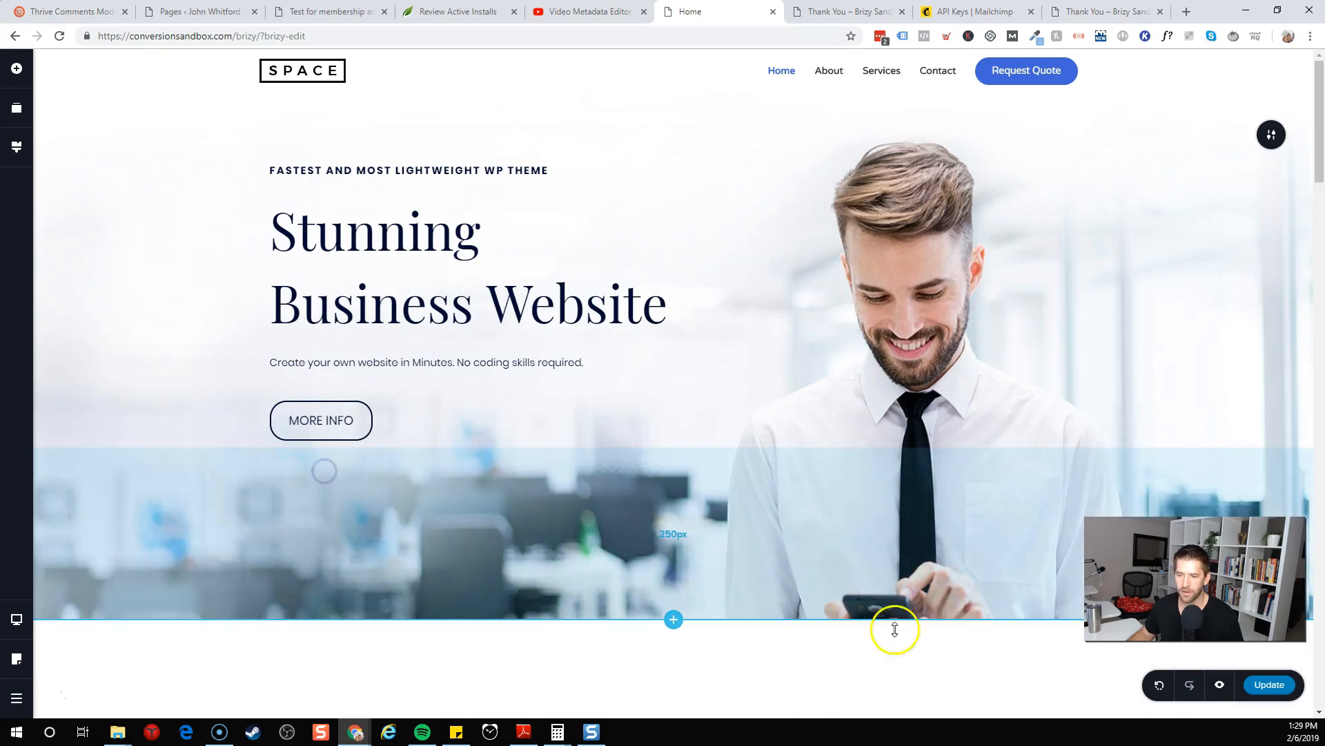
left_click(1277, 687)
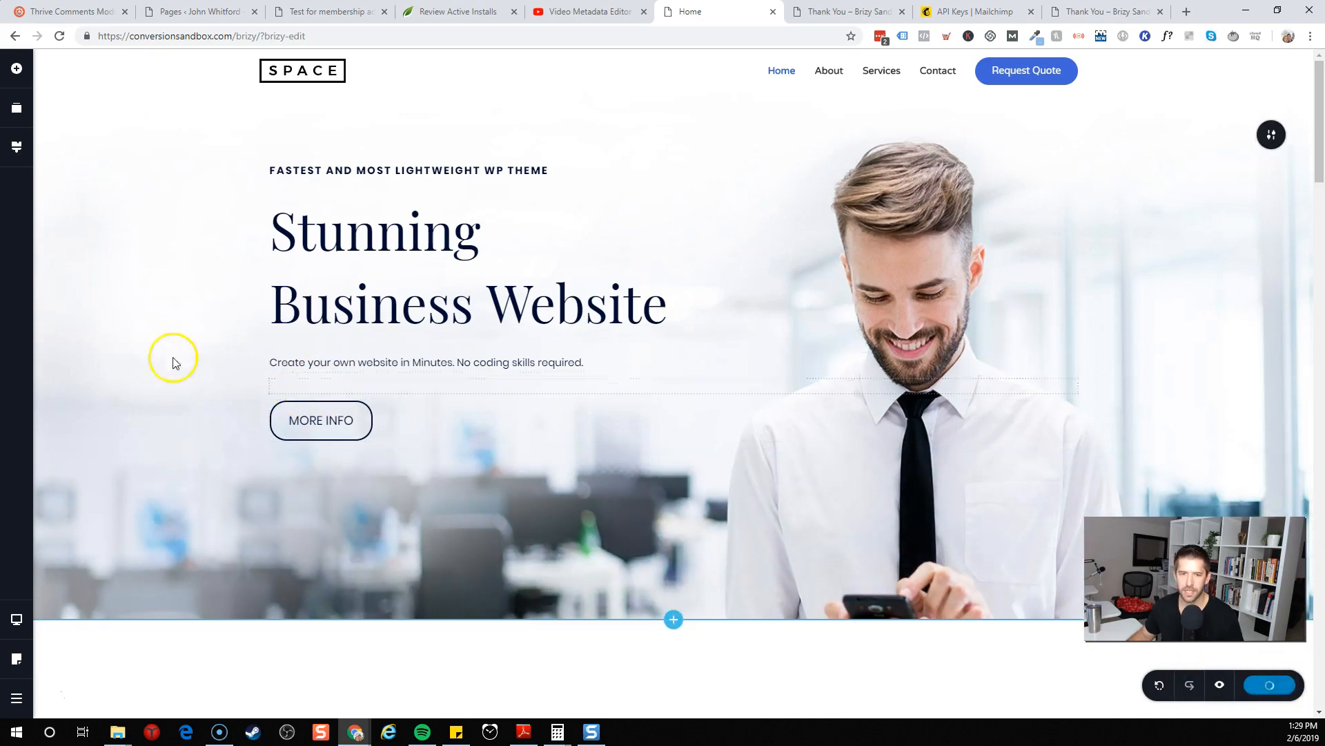
Leave the editor and load the live homepage, scrolling through it
left_click(19, 704)
left_click_drag(258, 37, 517, 29)
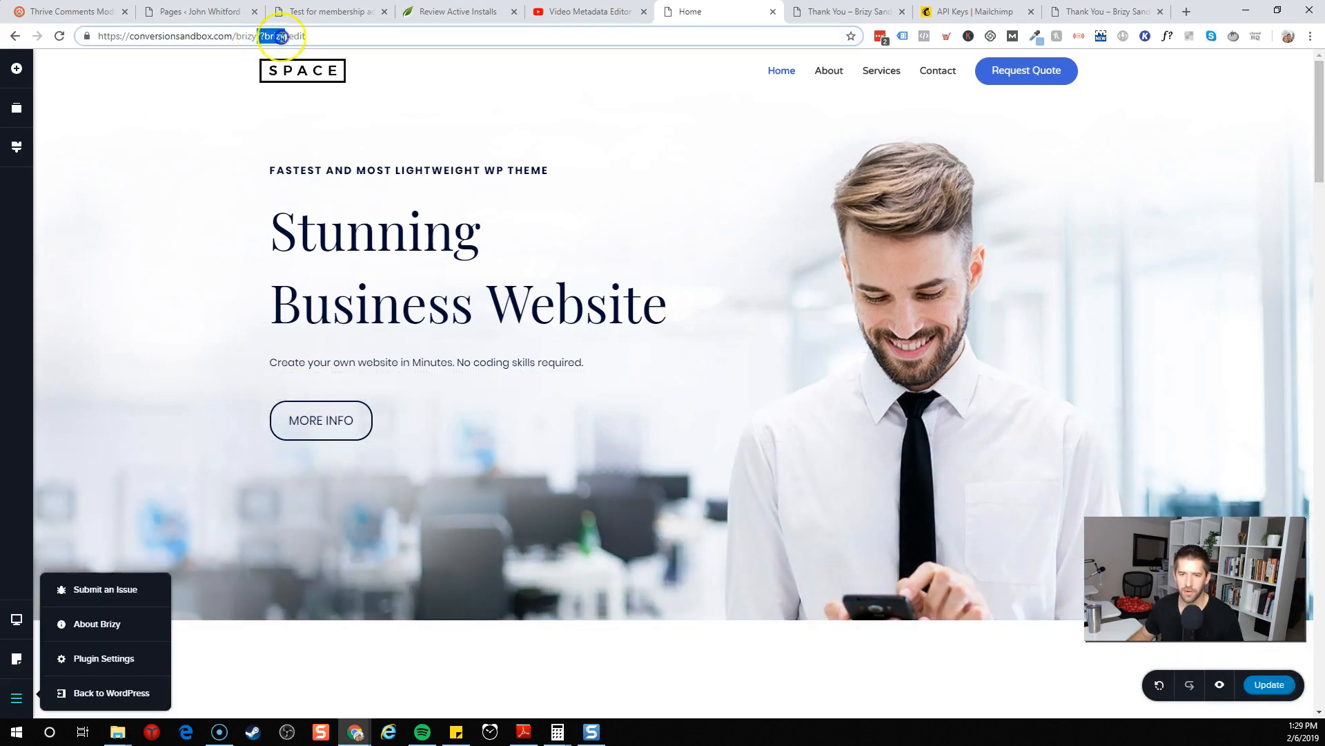
key("BackSpace")
key("Return")
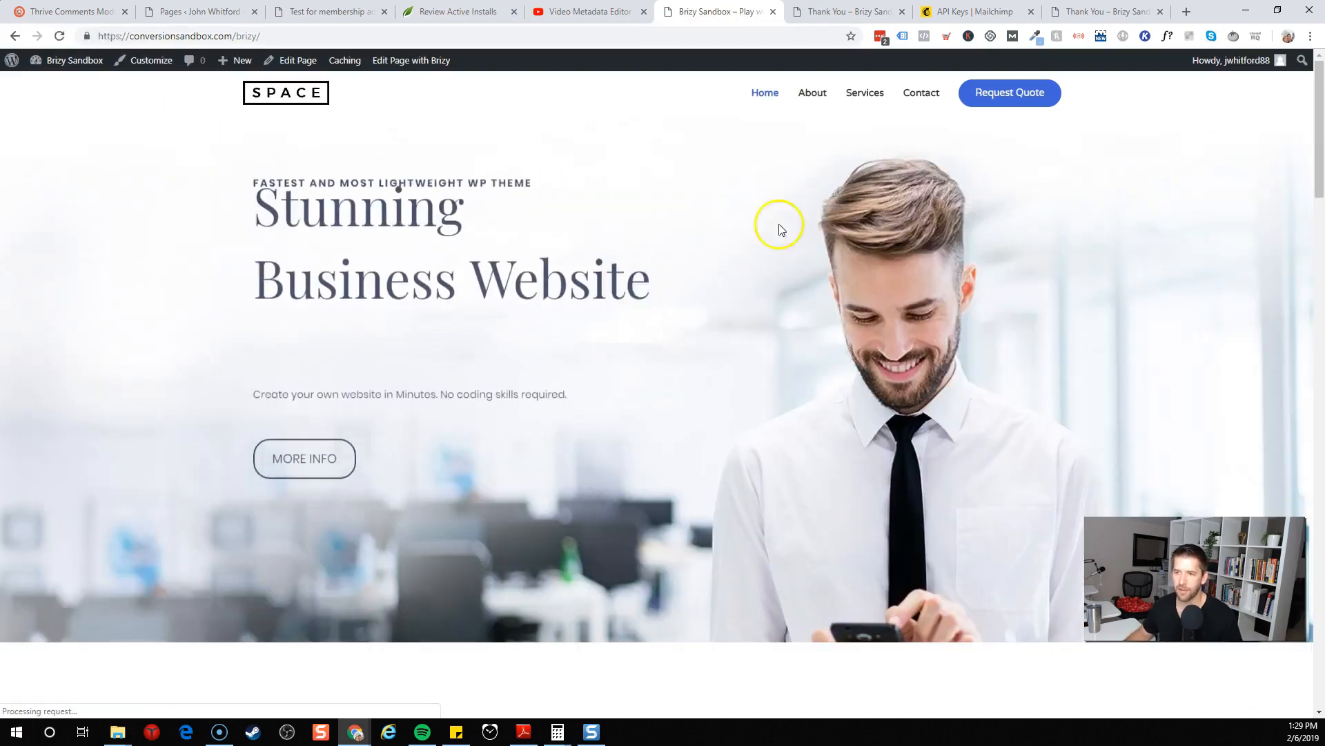
scroll(926, 217, "down", 15)
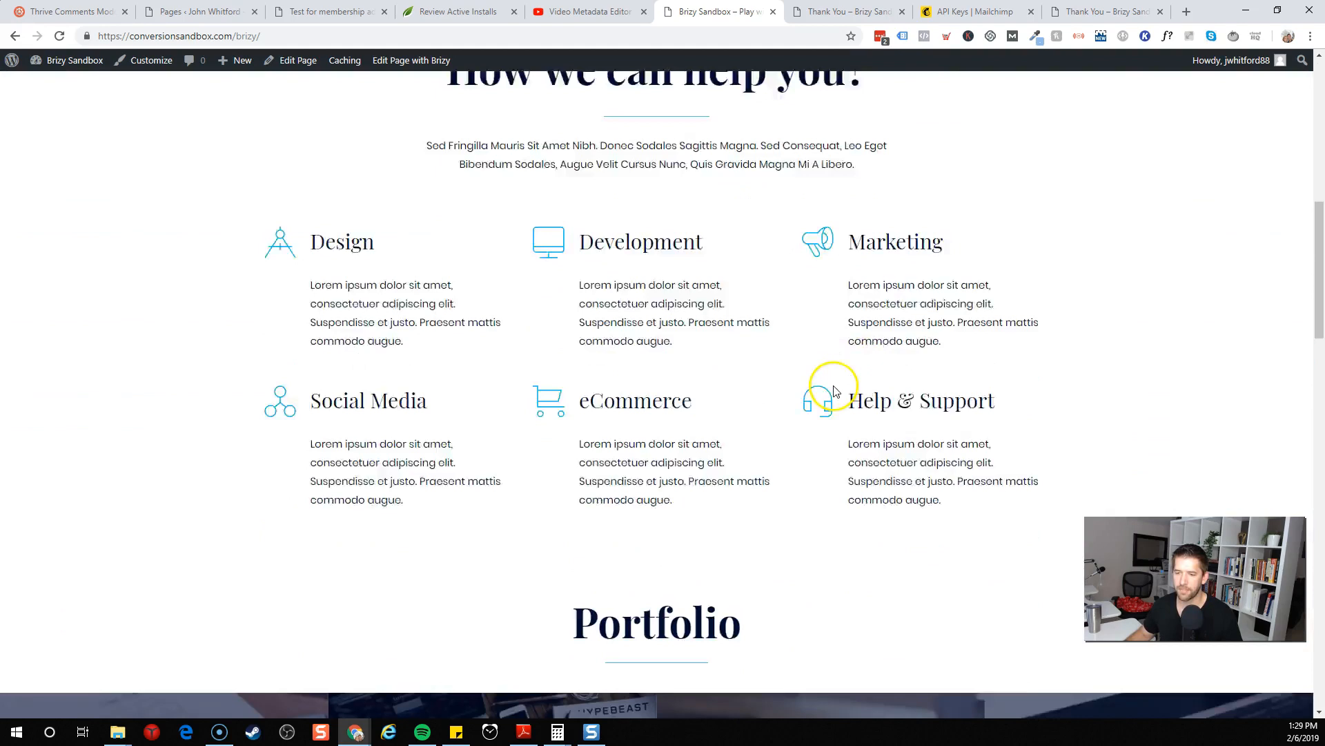
scroll(832, 391, "down", 15)
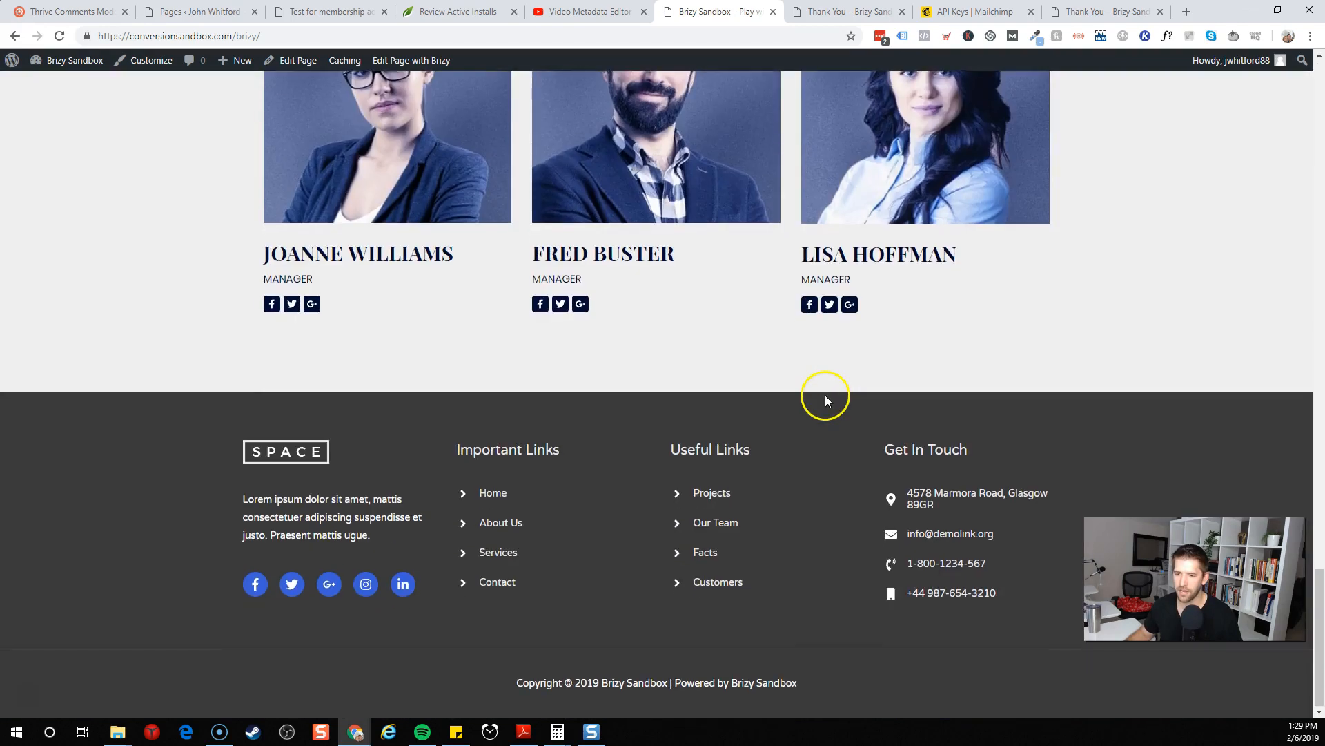
scroll(815, 428, "up", 3)
scroll(805, 448, "up", 20)
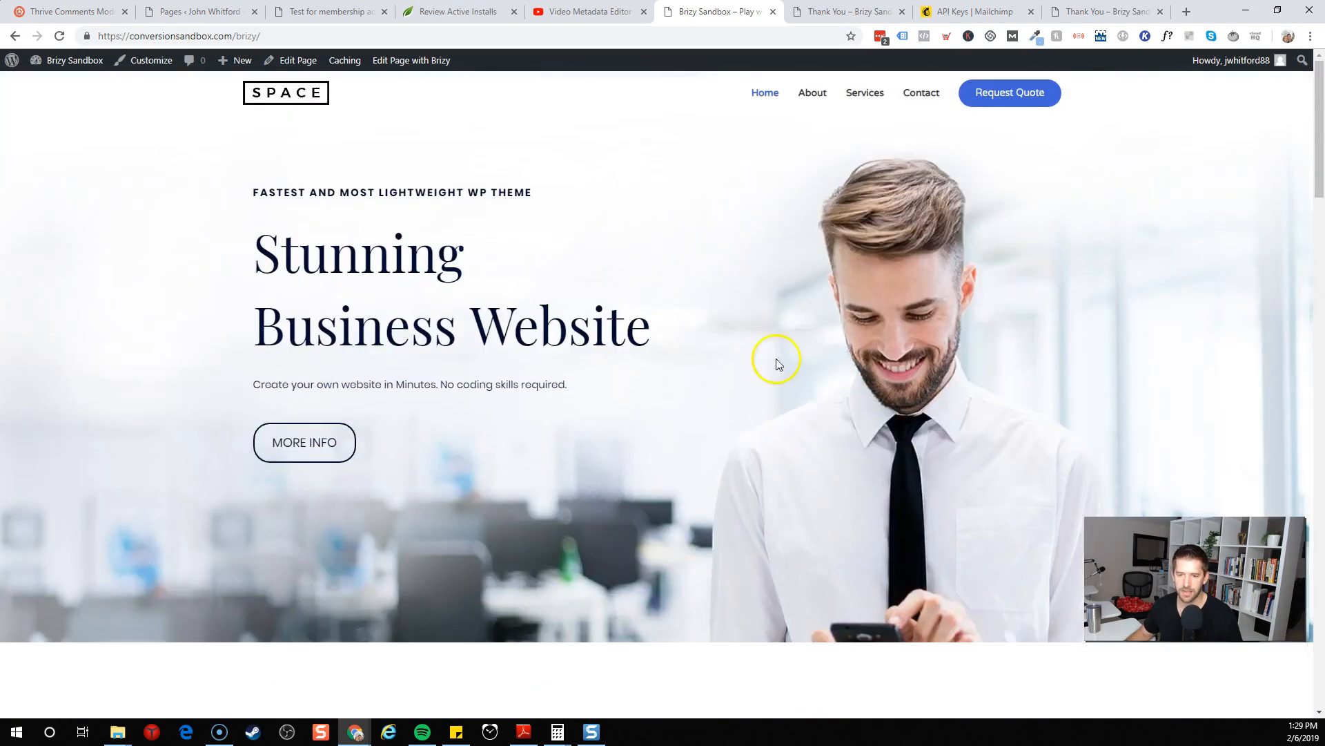
Test the popup on the live page by opening it from MORE INFO, closing it, and submitting the form
left_click(296, 448)
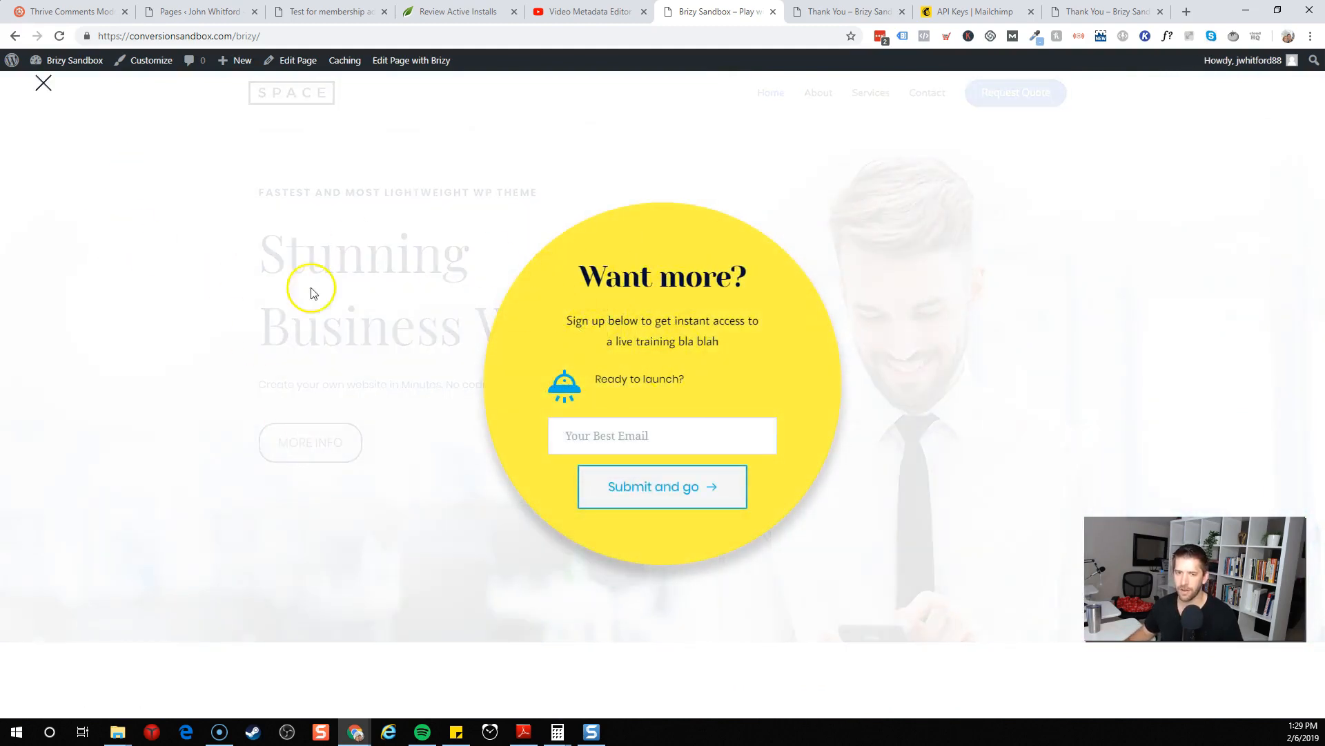
left_click(393, 213)
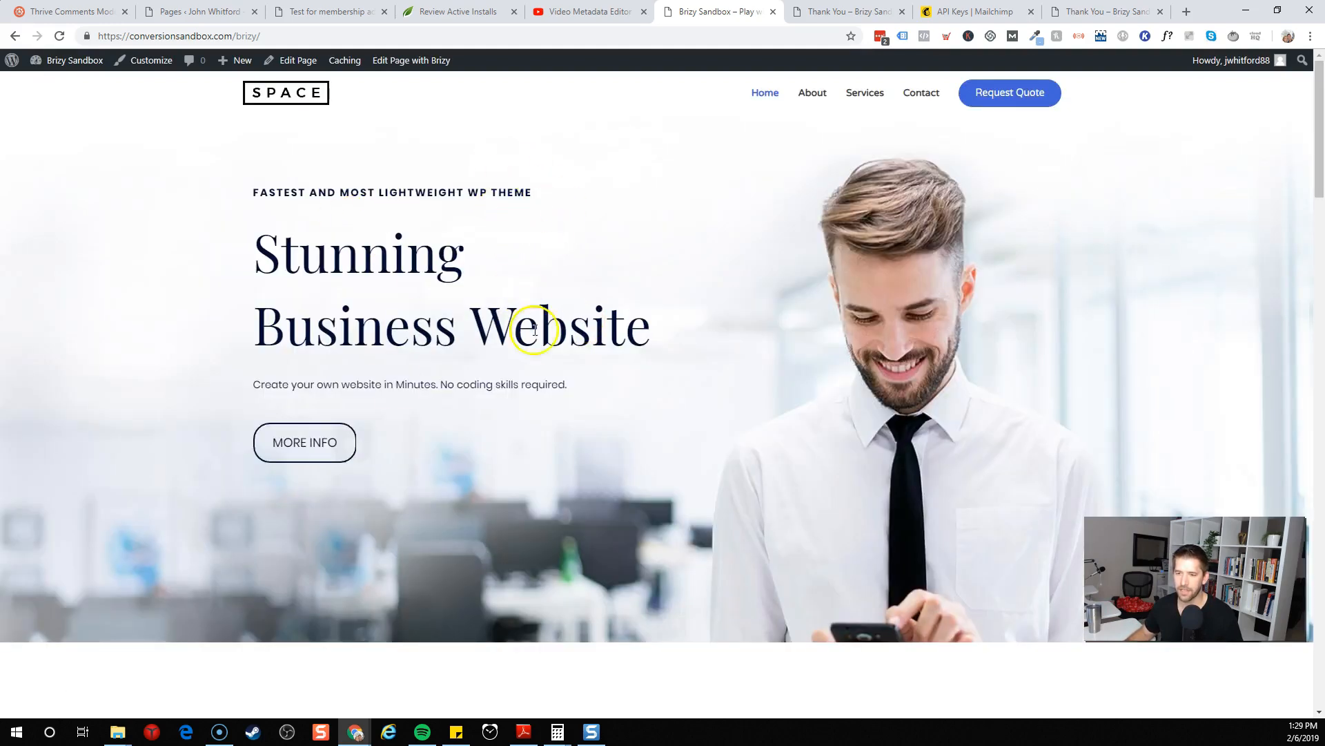
left_click(263, 452)
left_click(1027, 255)
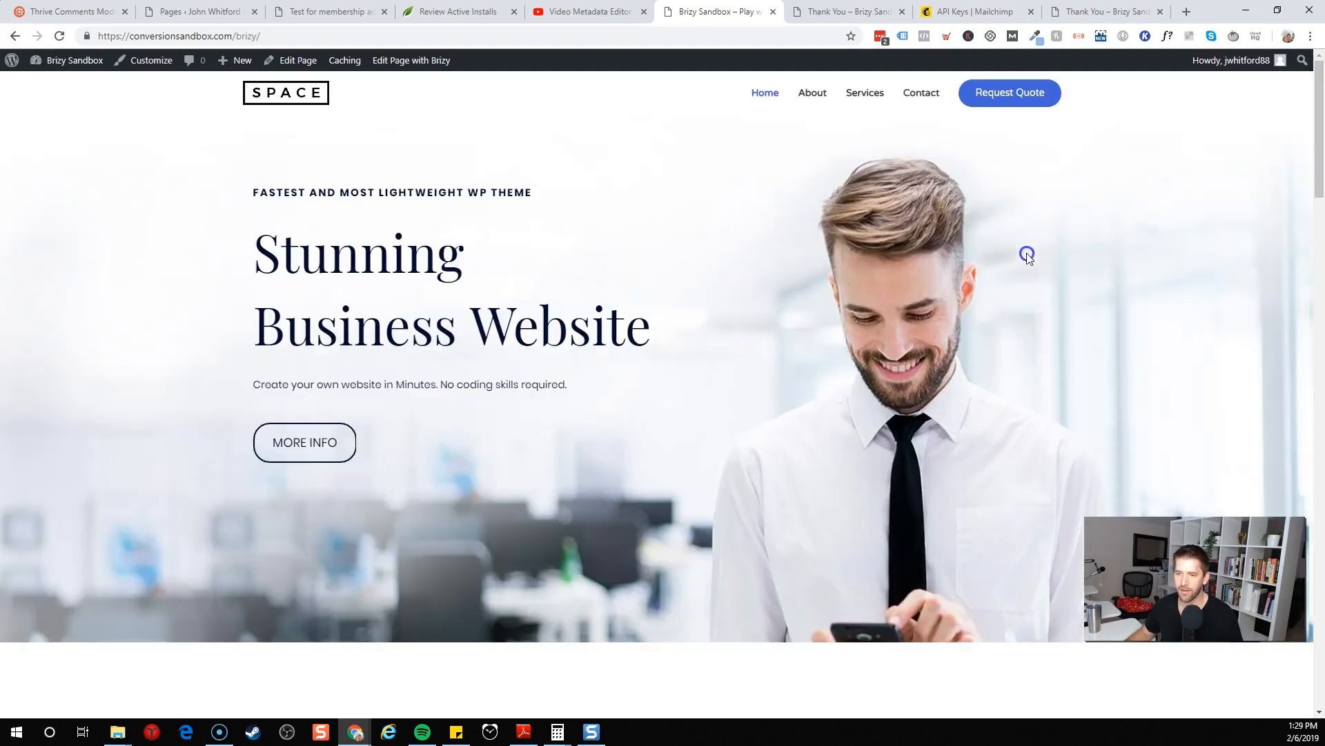
left_click(349, 447)
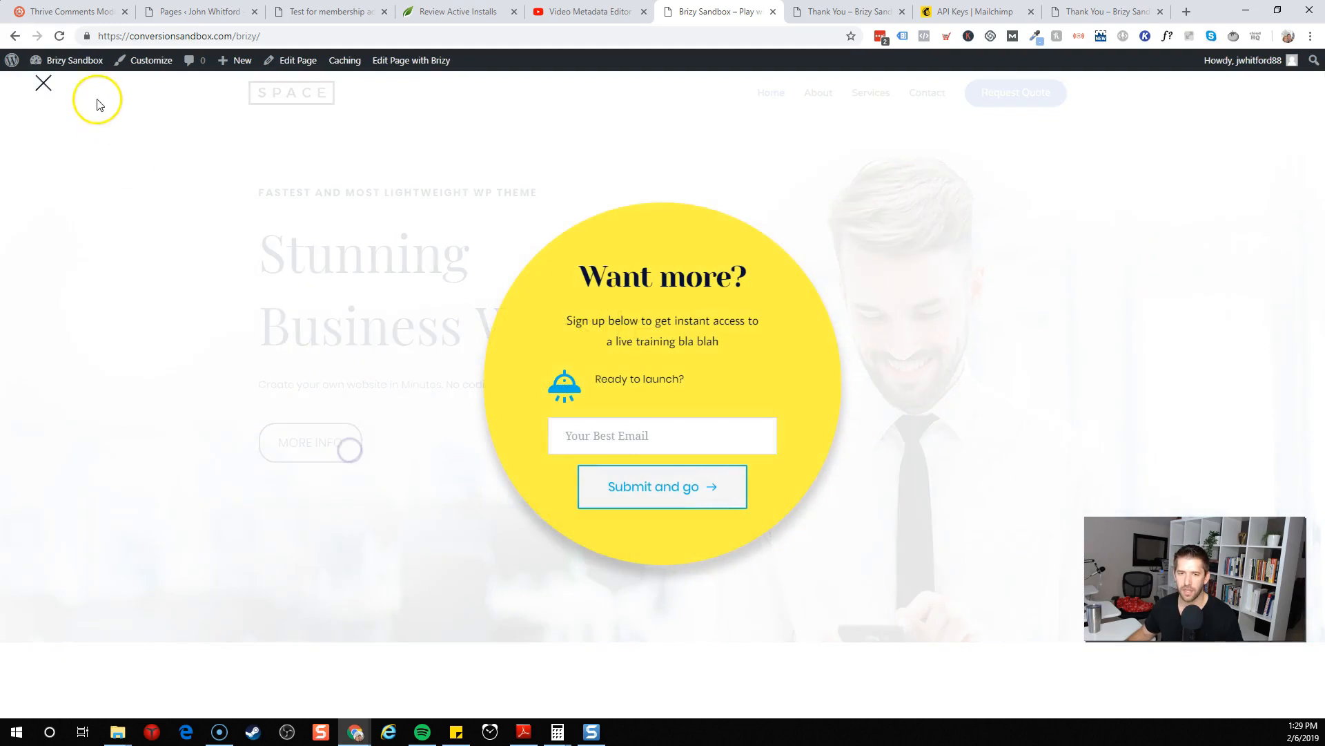
left_click(42, 83)
left_click(320, 448)
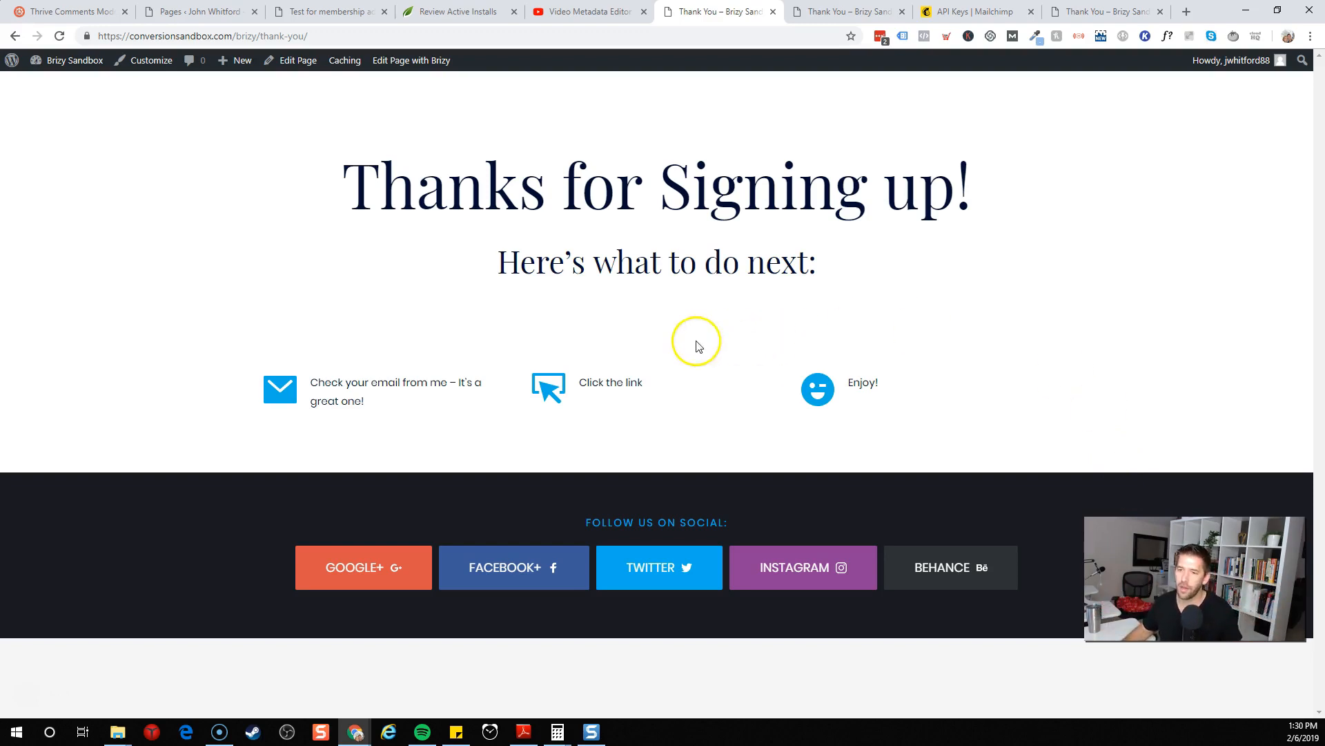
Return to the editor and scroll through the homepage sections
key("alt+Left")
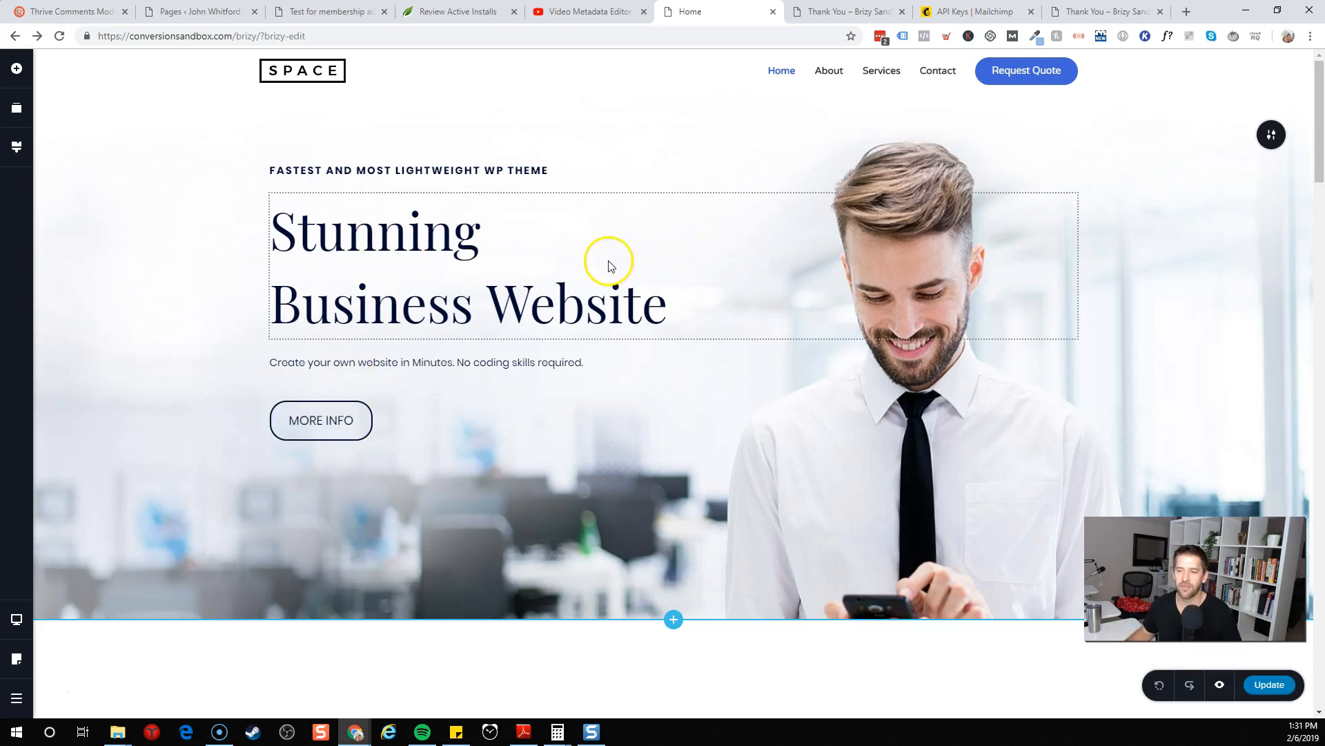
scroll(608, 260, "down", 3)
scroll(615, 270, "down", 3)
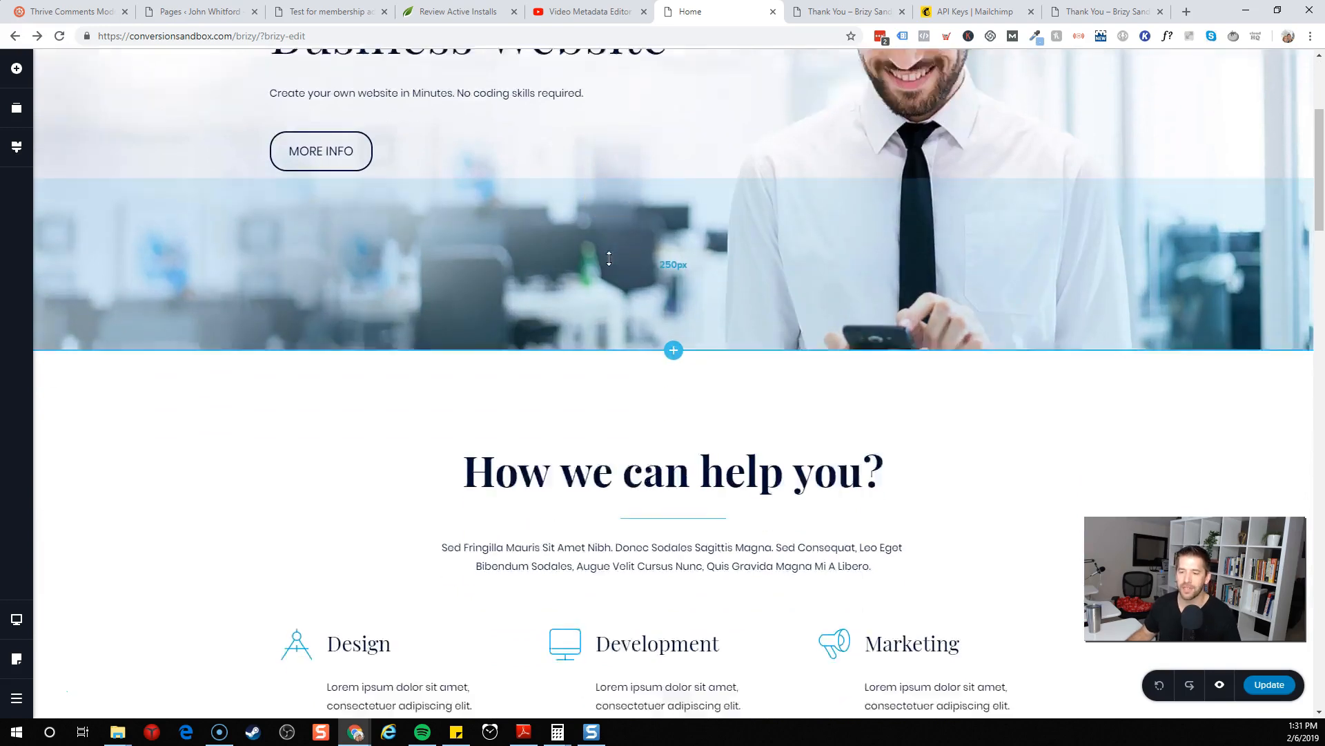
scroll(629, 288, "down", 2)
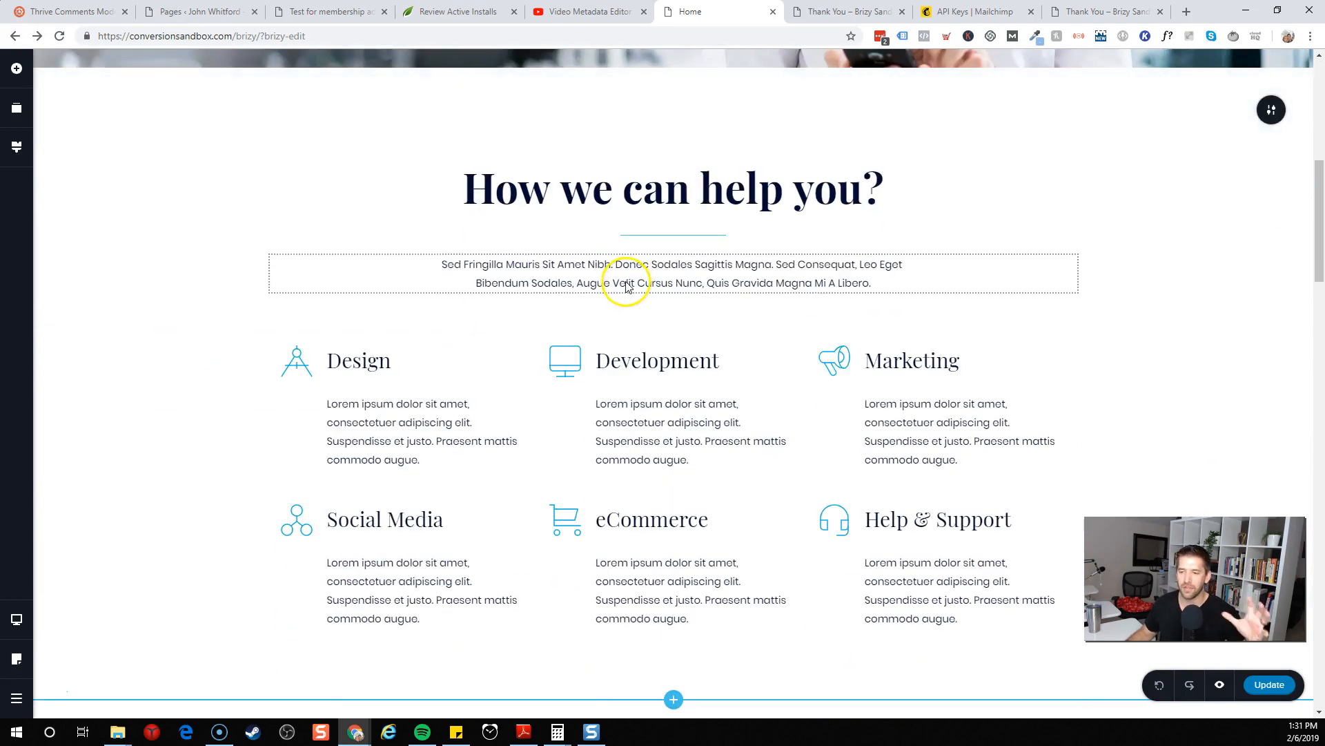
scroll(626, 281, "down", 4)
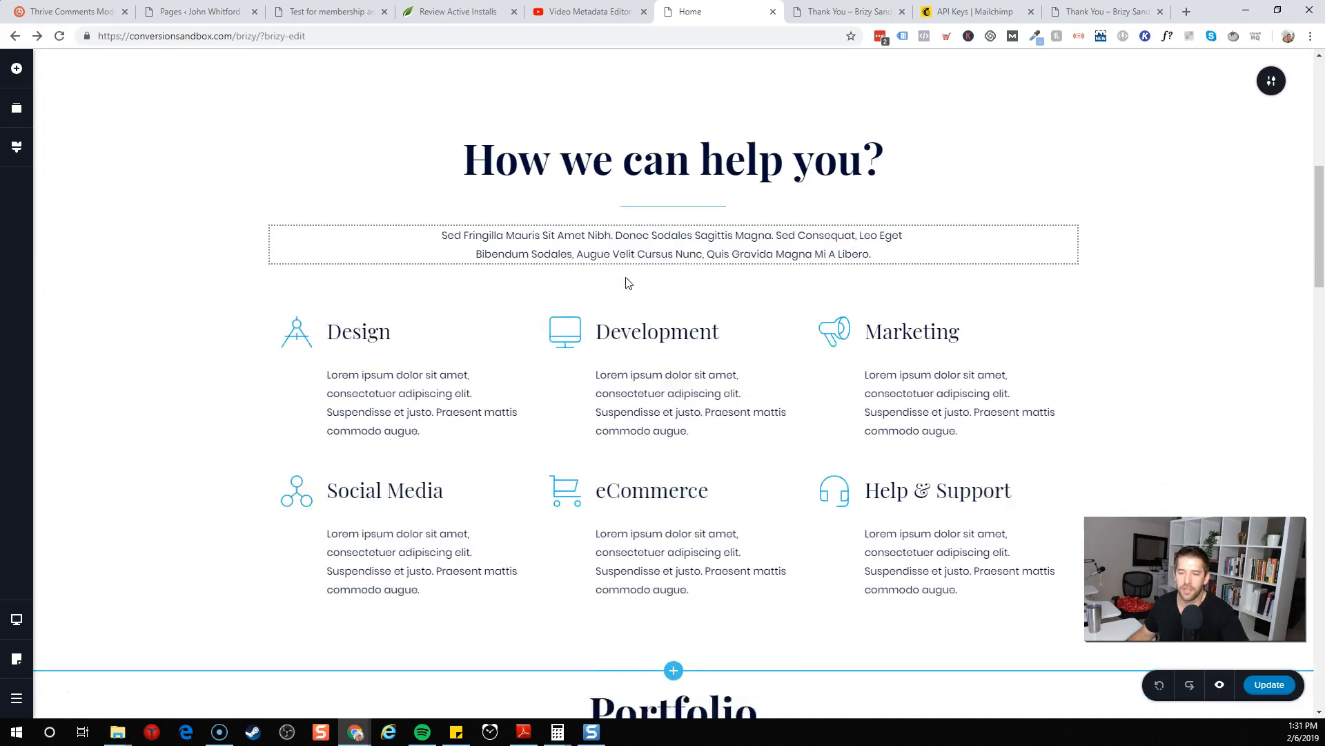
mouse_move(661, 390)
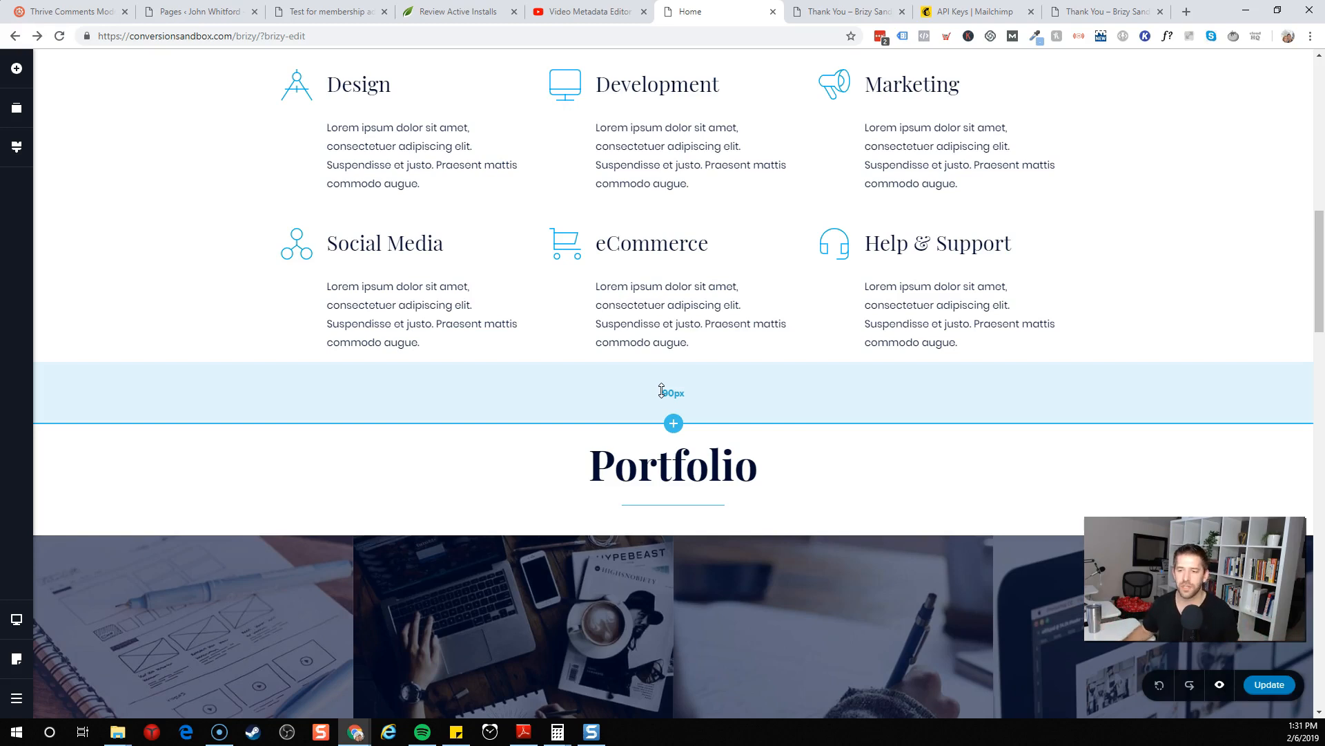
scroll(661, 392, "up", 15)
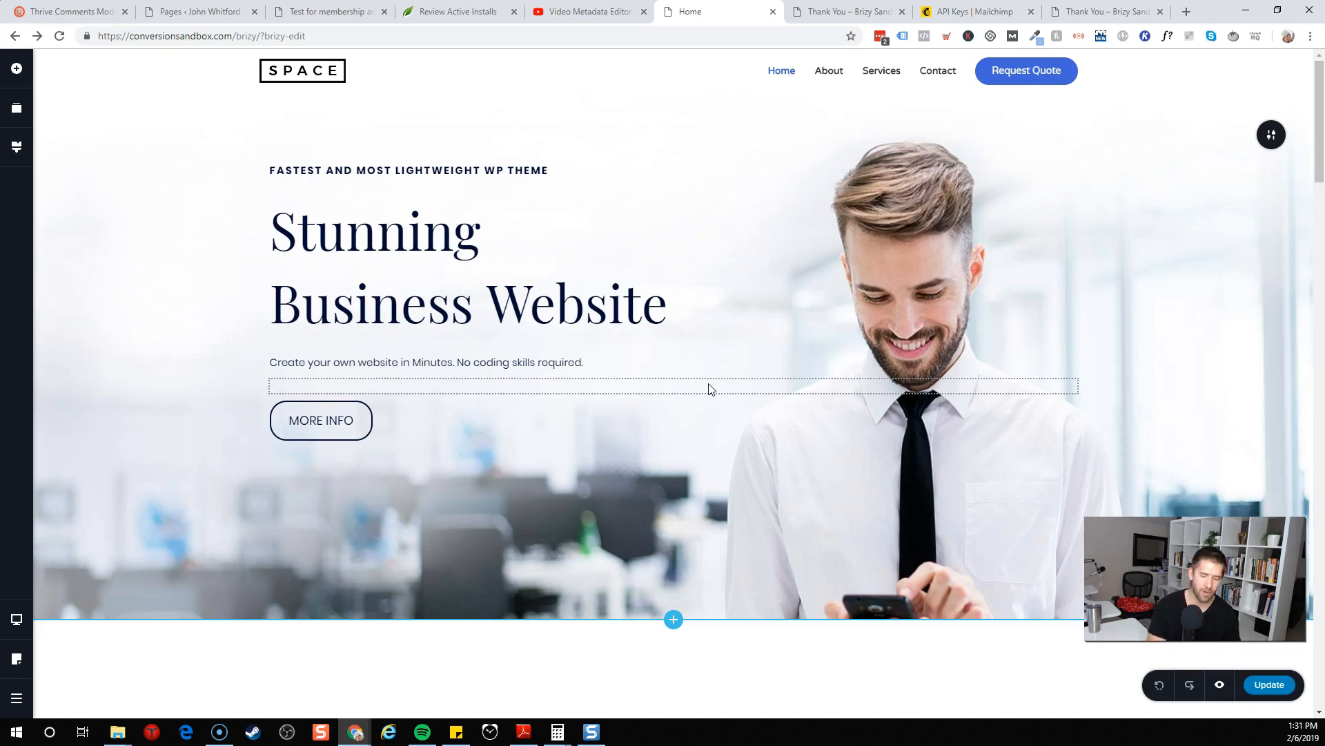
Open brizy.io in a new tab and view its Pro page
key("ctrl+t")
type("brizy")
key("Return")
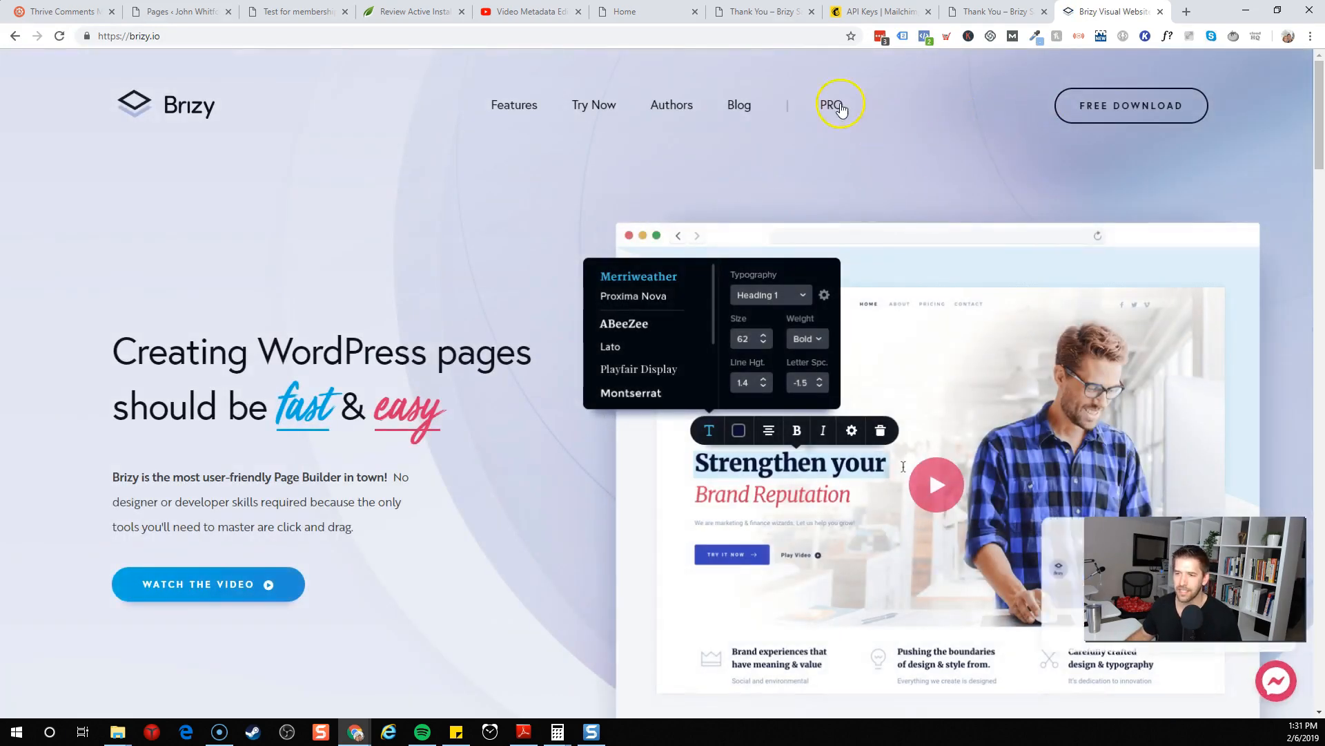
left_click(841, 109)
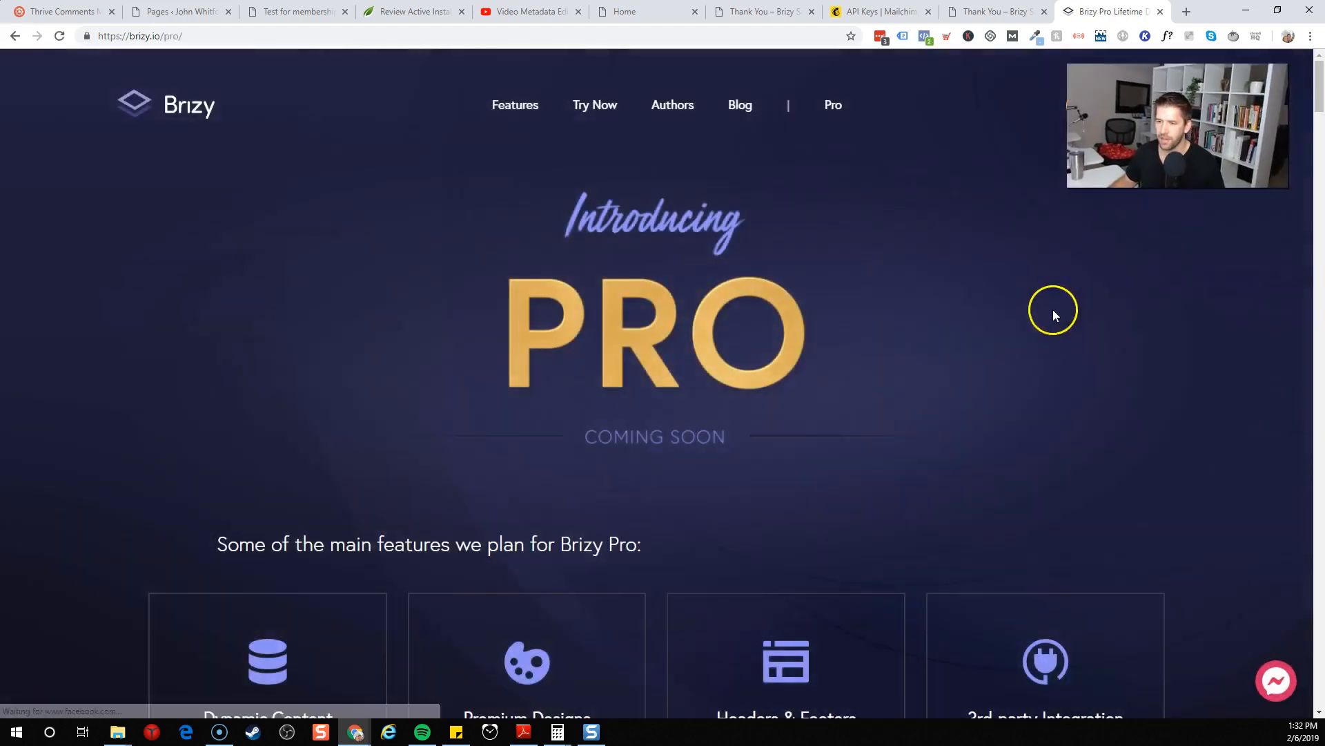
Scroll down the Brizy Pro page and examine the Personal, Unlimited and Lifetime pricing plans and their features
scroll(1053, 309, "down", 20)
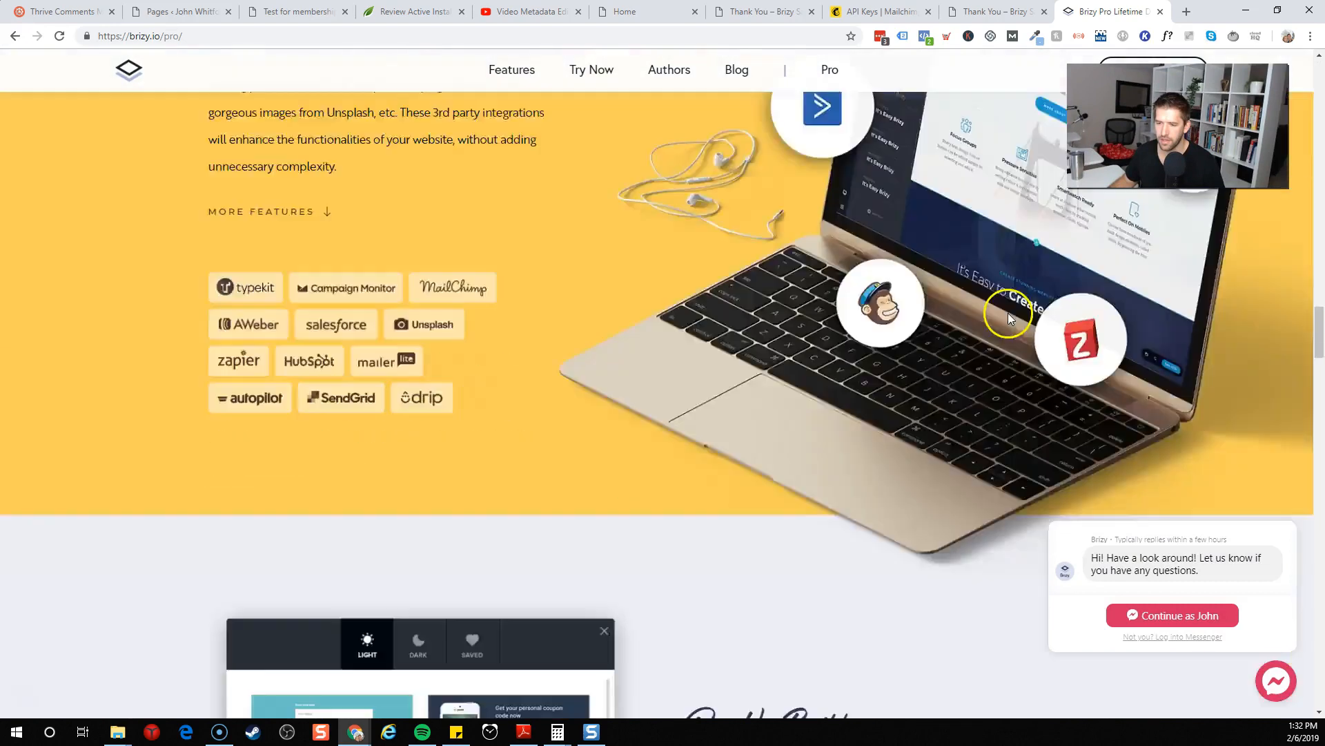
scroll(1007, 316, "down", 20)
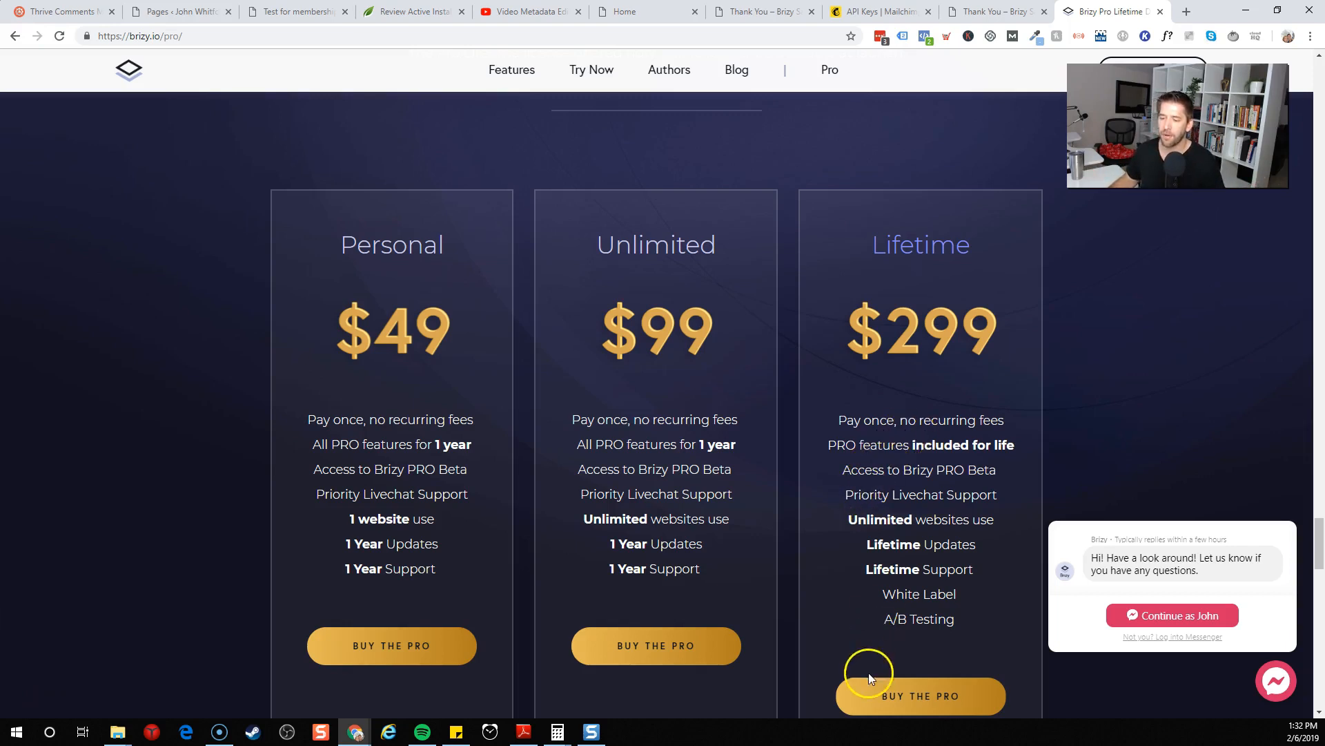
scroll(865, 606, "down", 1)
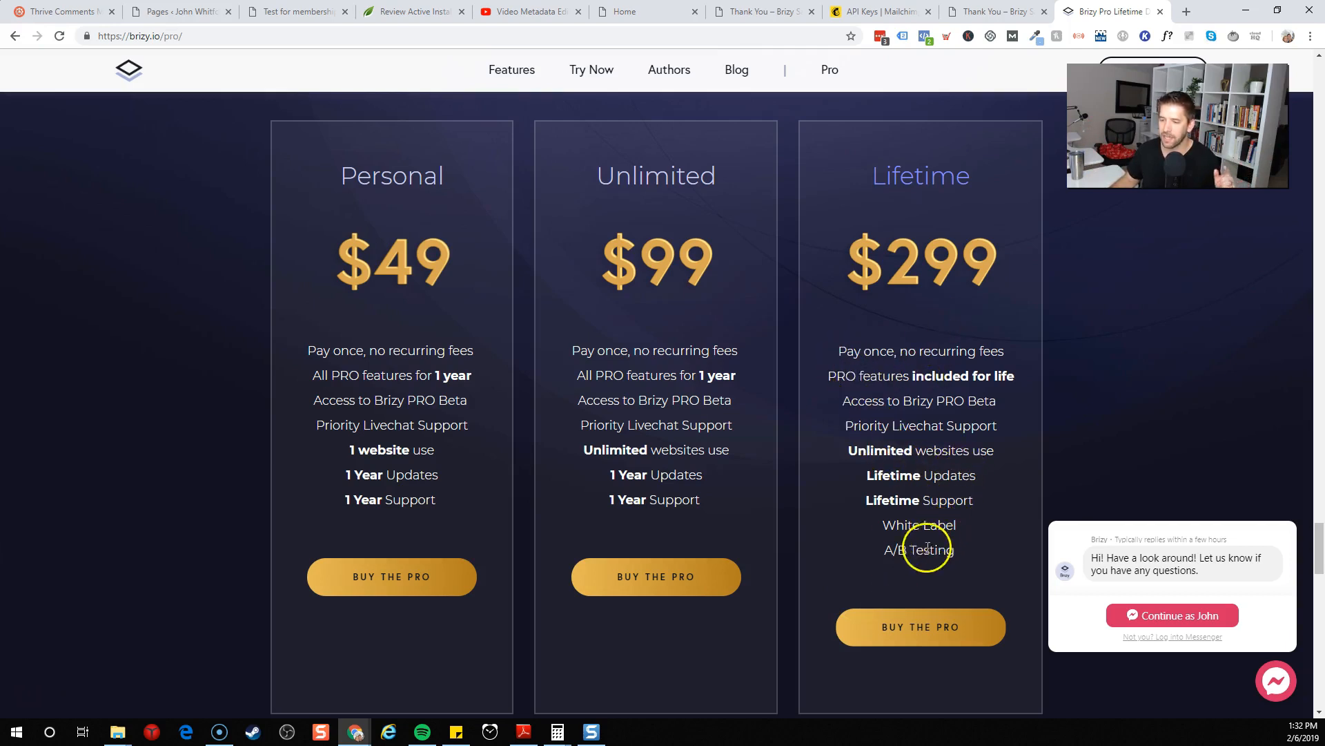
left_click_drag(882, 550, 967, 555)
left_click_drag(877, 524, 953, 526)
left_click(967, 529)
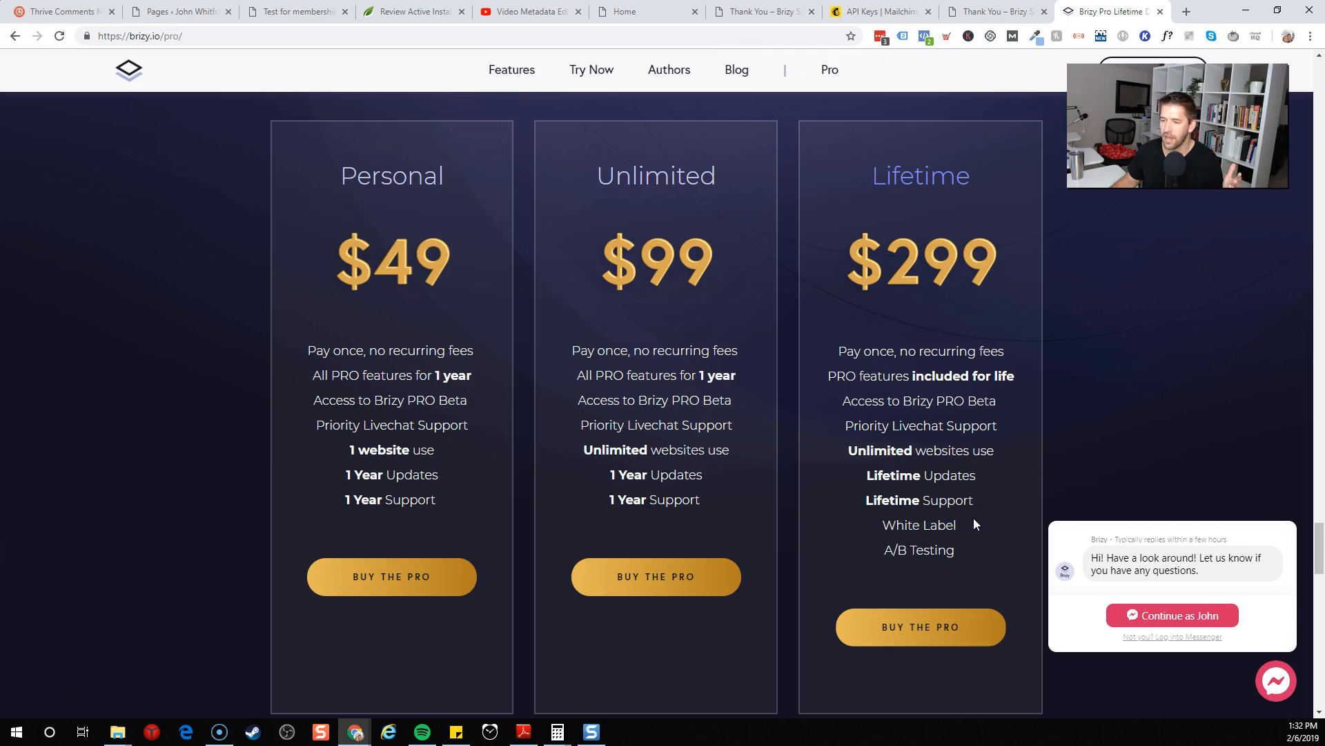
scroll(968, 511, "up", 1)
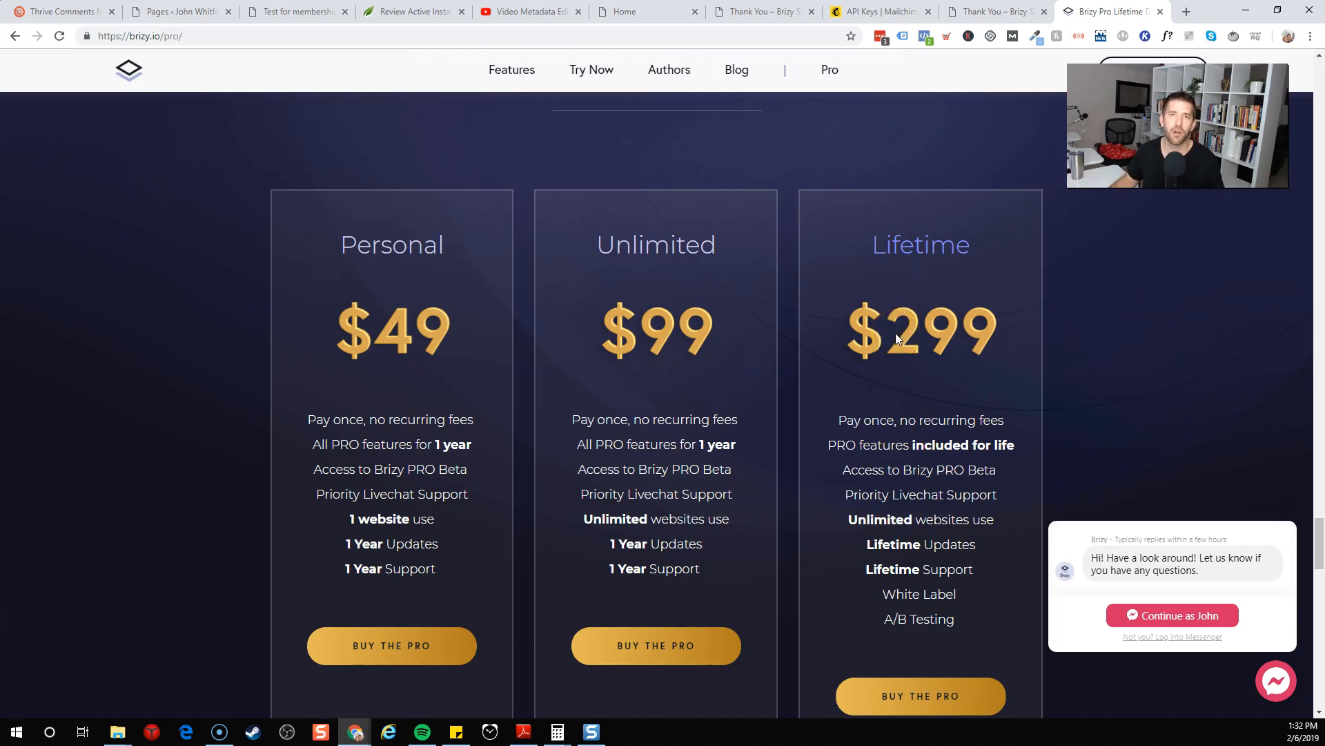
scroll(905, 324, "down", 5)
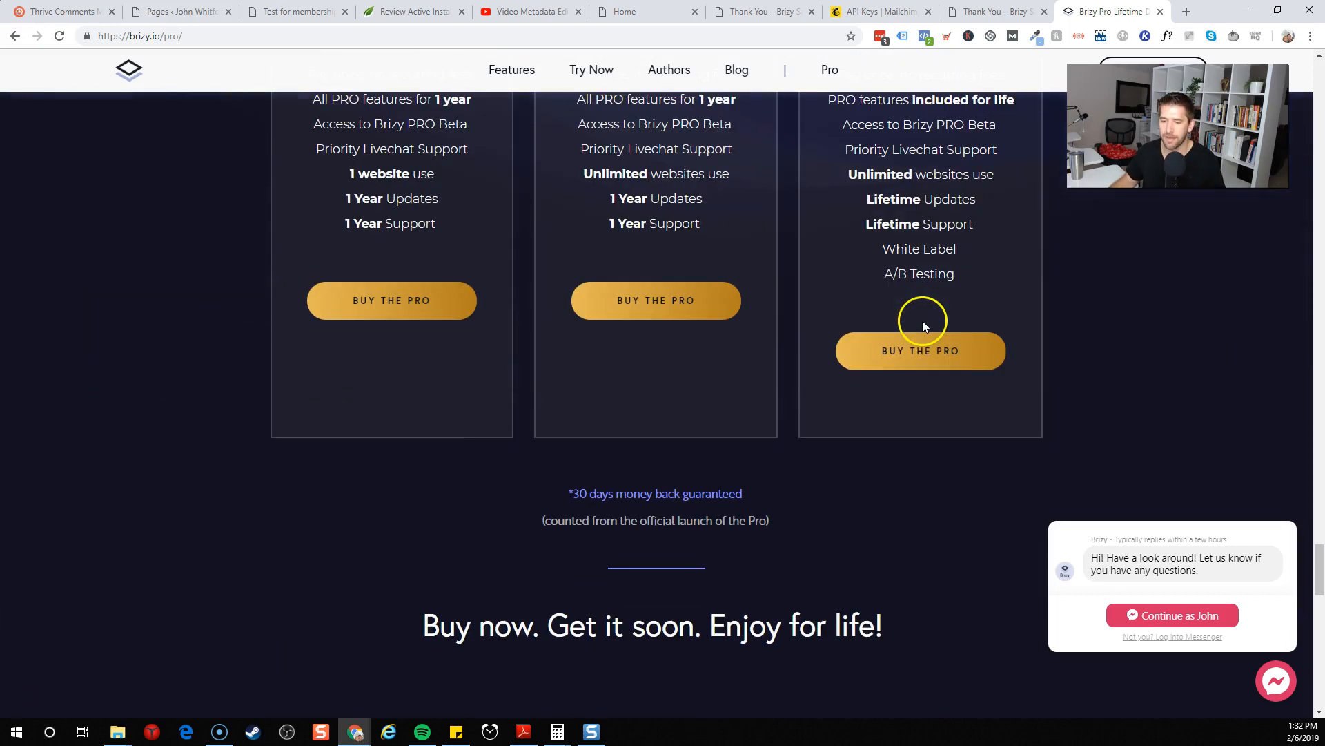
left_click_drag(526, 527, 817, 515)
left_click(818, 512)
scroll(830, 494, "down", 2)
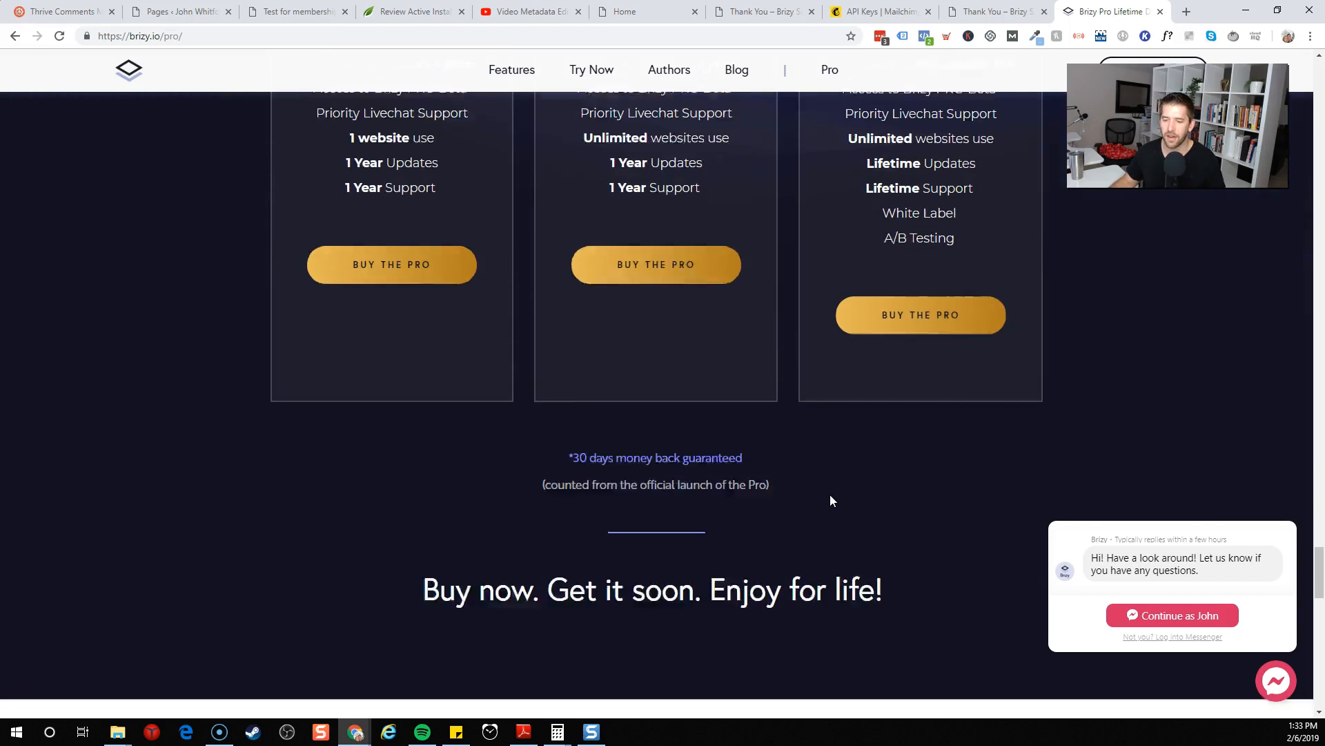
Scroll back up through the Pro page to review the planned Pro features overview
scroll(830, 494, "up", 5)
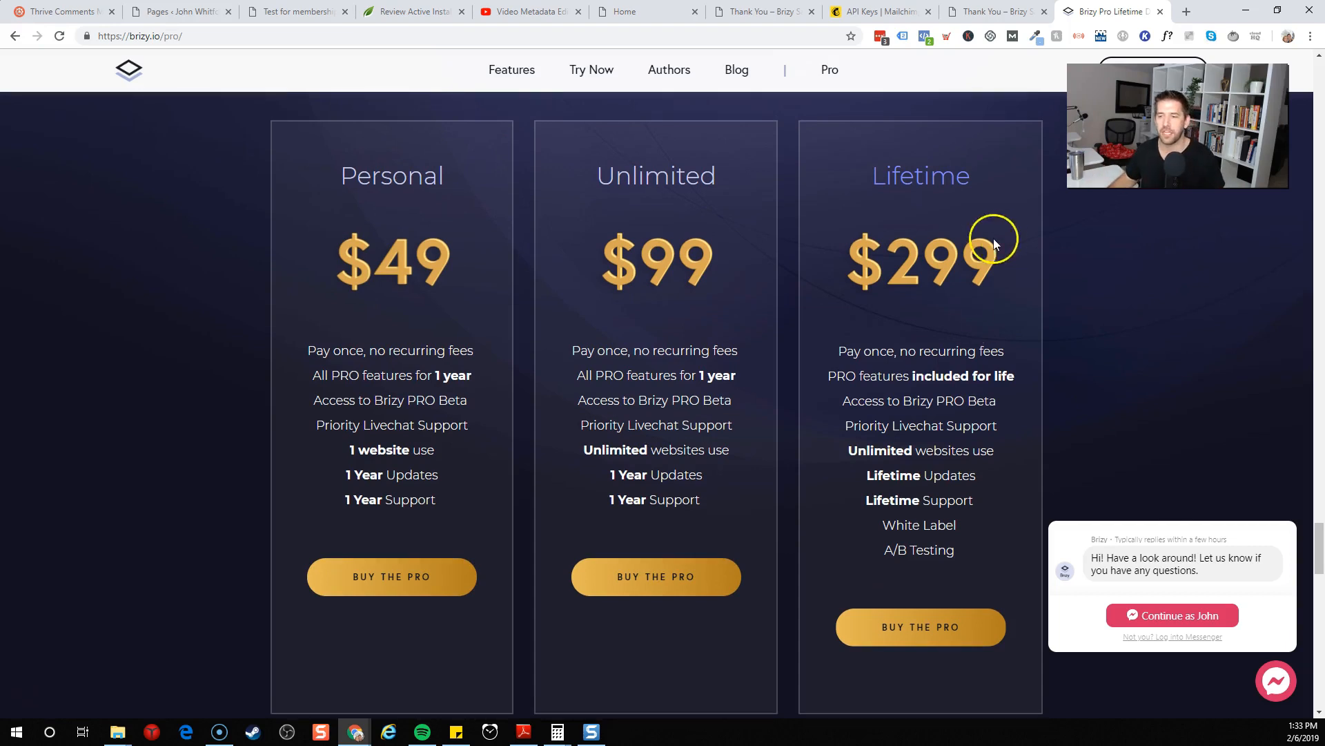
scroll(927, 316, "up", 8)
scroll(880, 441, "up", 10)
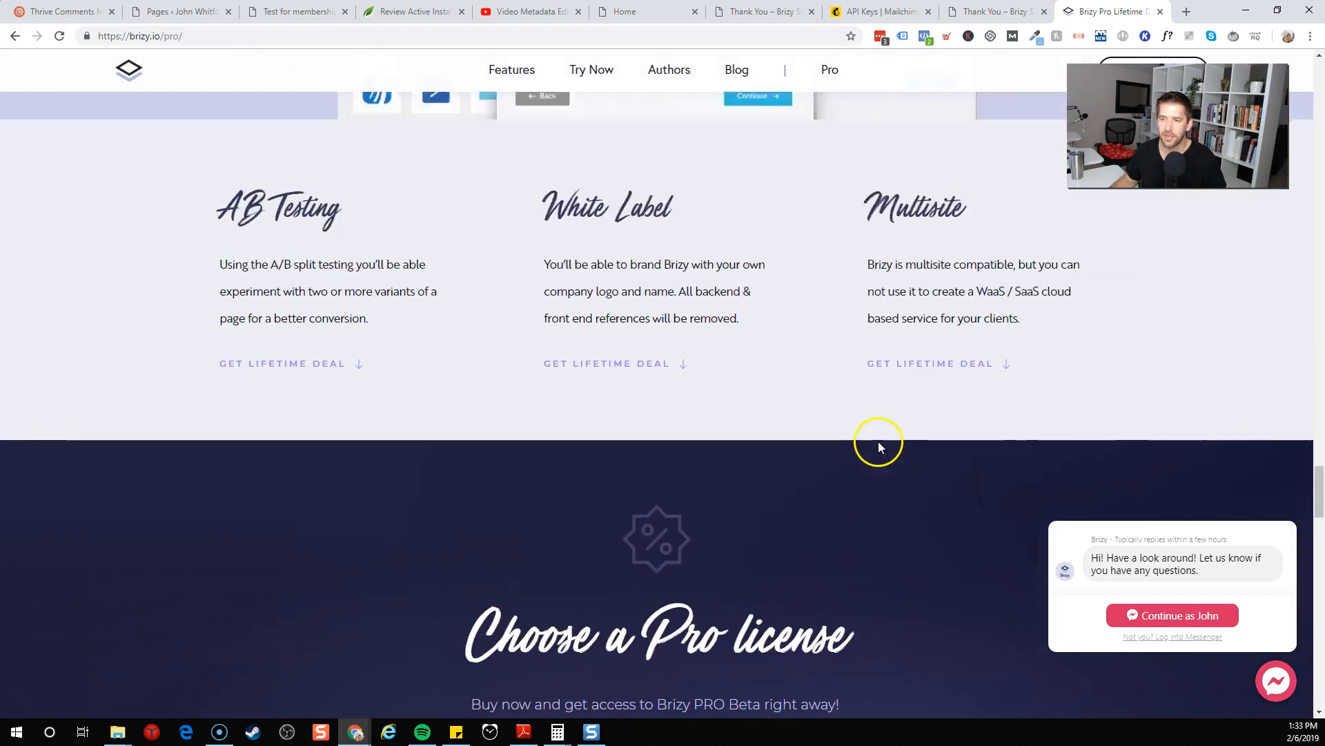
scroll(872, 452, "up", 12)
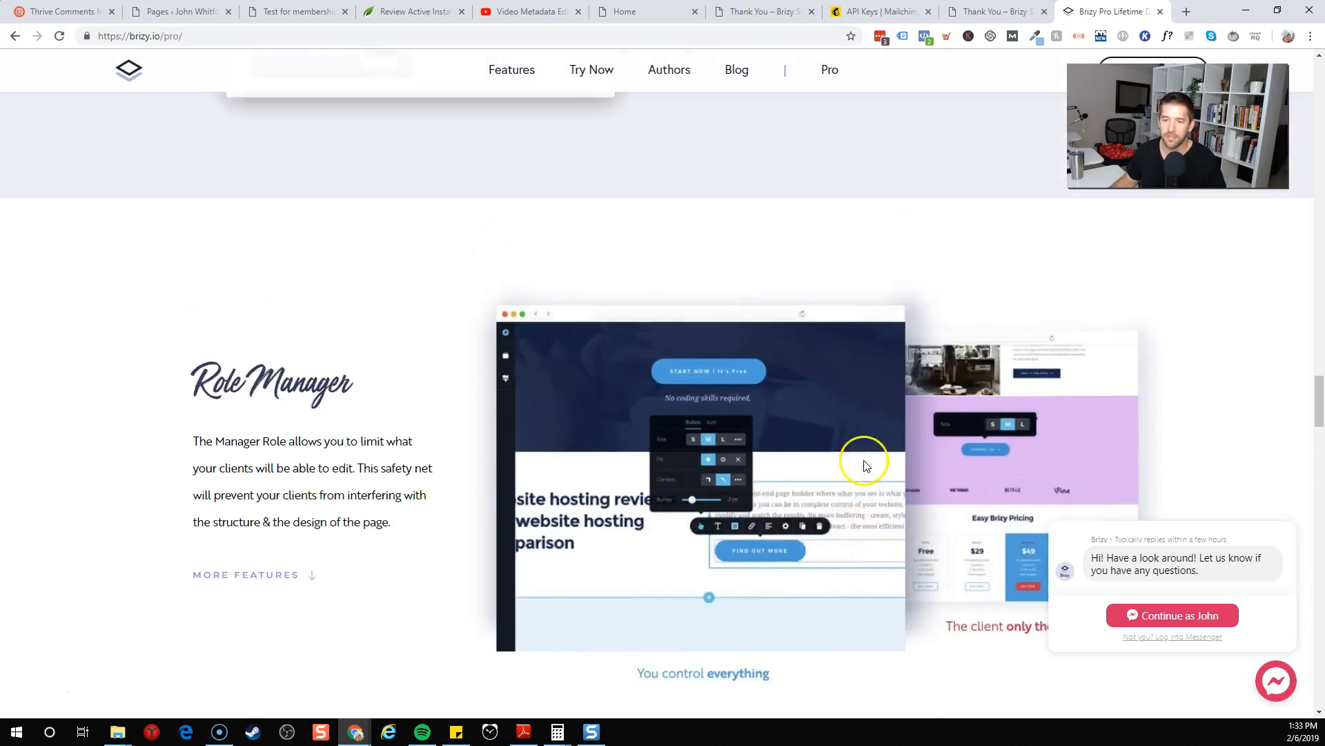
scroll(859, 468, "up", 12)
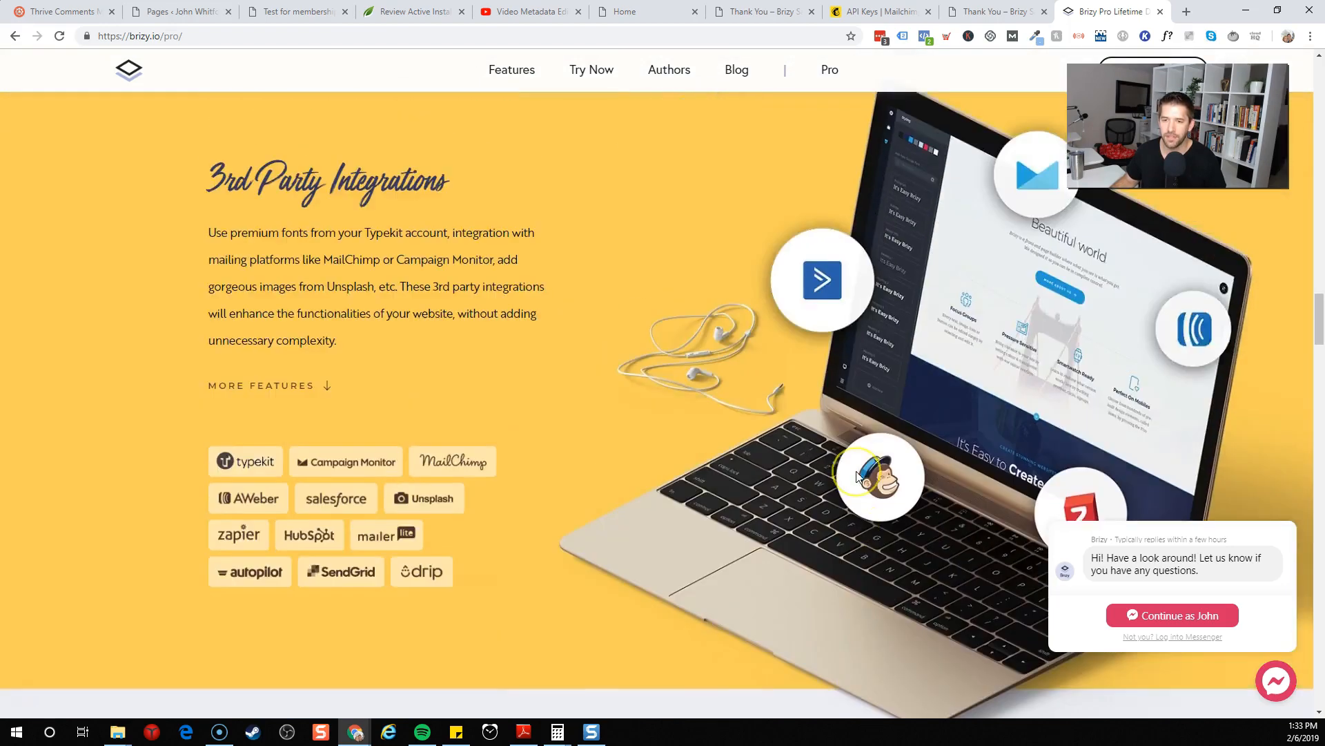
scroll(855, 470, "up", 15)
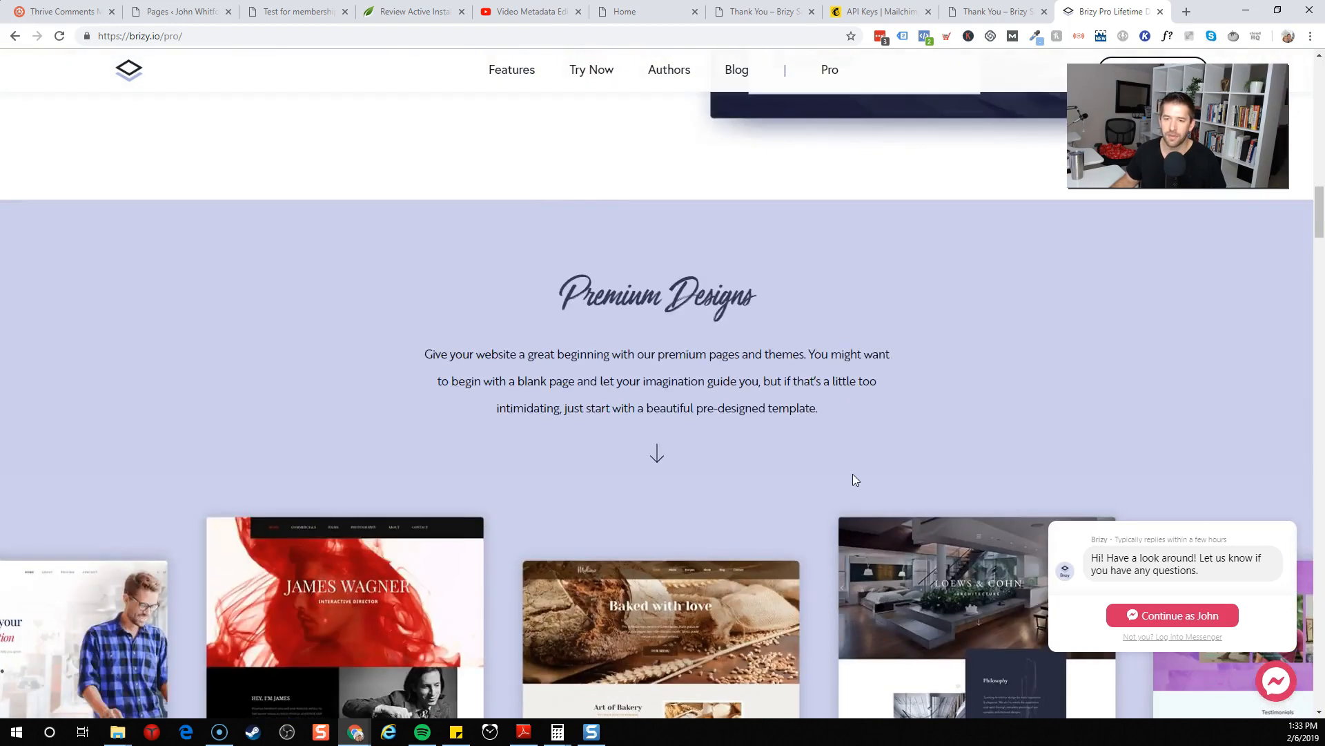
scroll(711, 475, "down", 6)
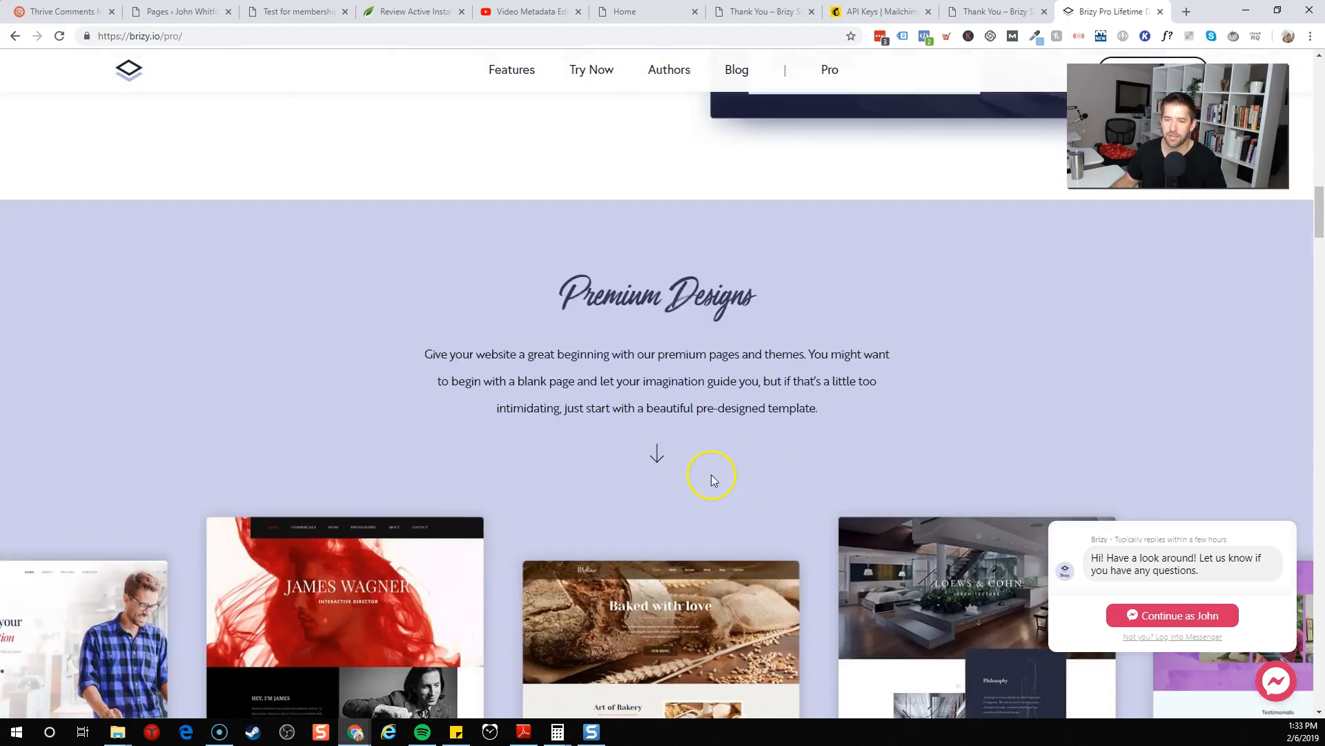
scroll(711, 476, "up", 9)
scroll(713, 478, "up", 7)
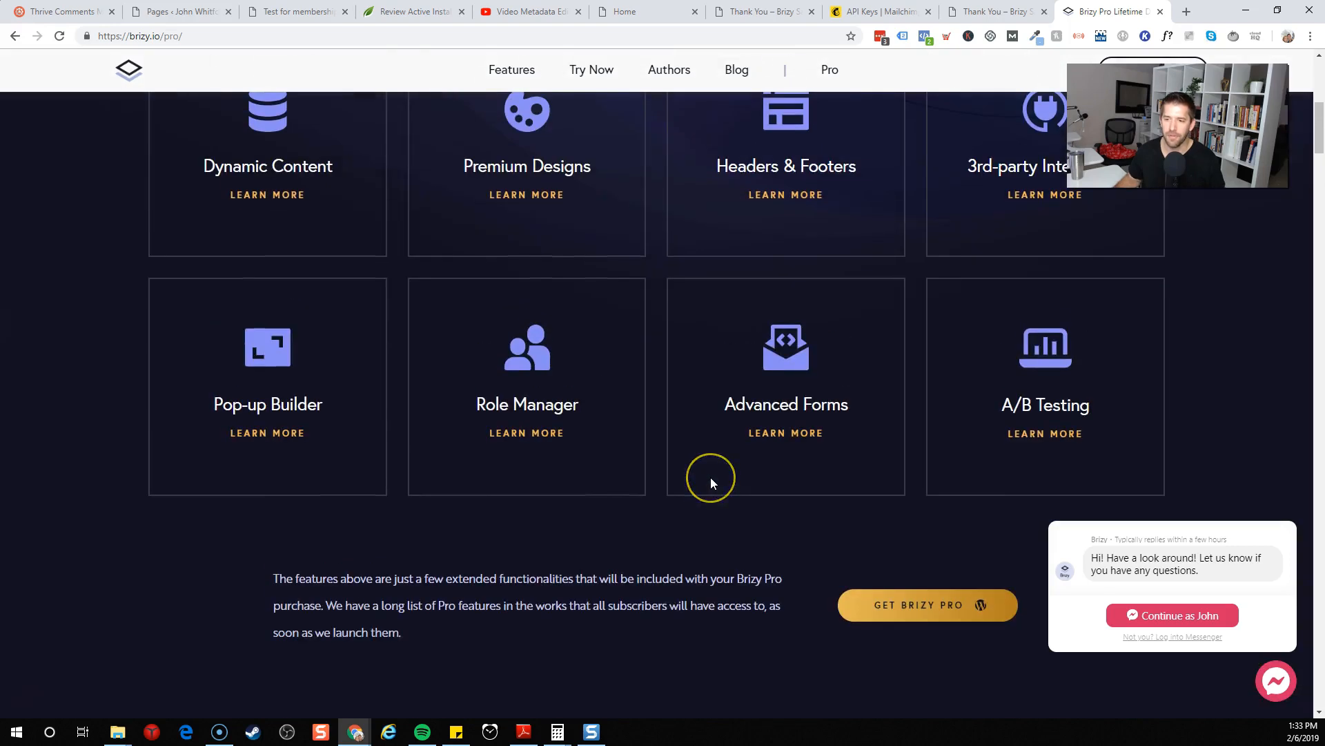
scroll(711, 478, "up", 4)
scroll(710, 478, "down", 1)
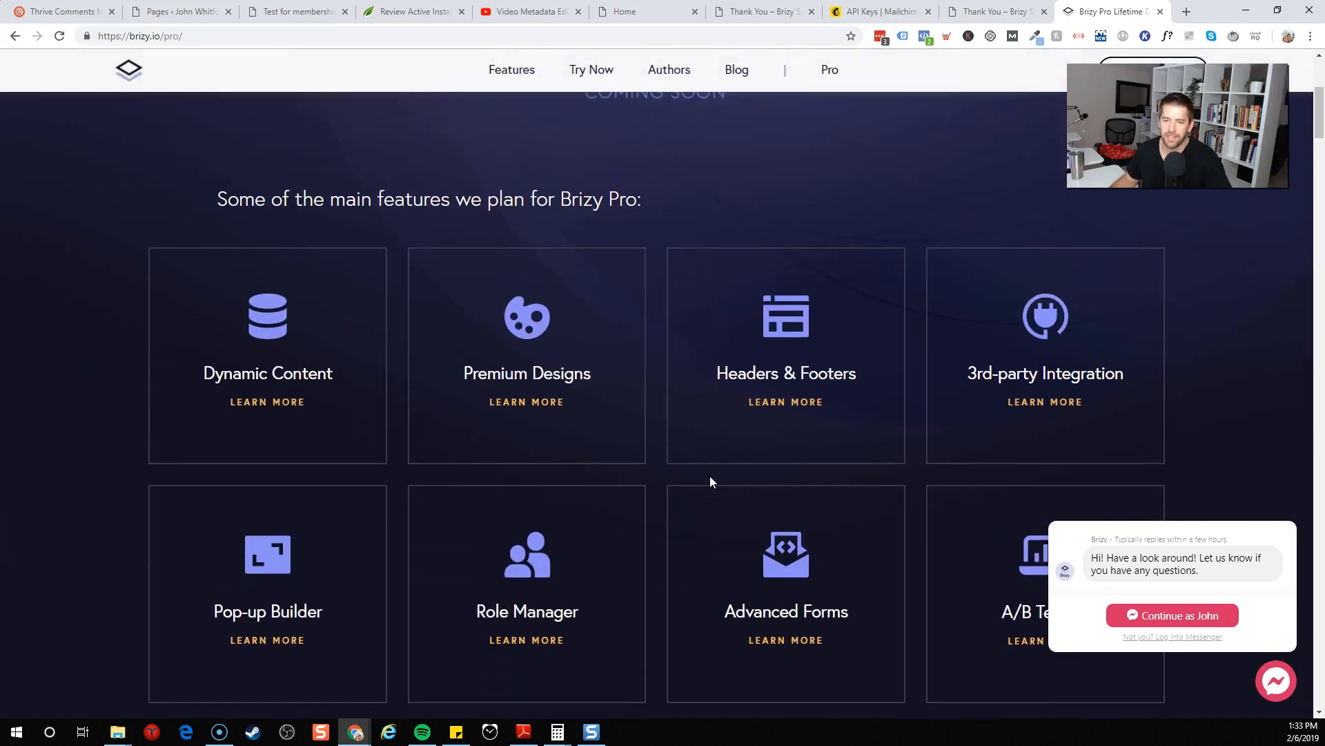